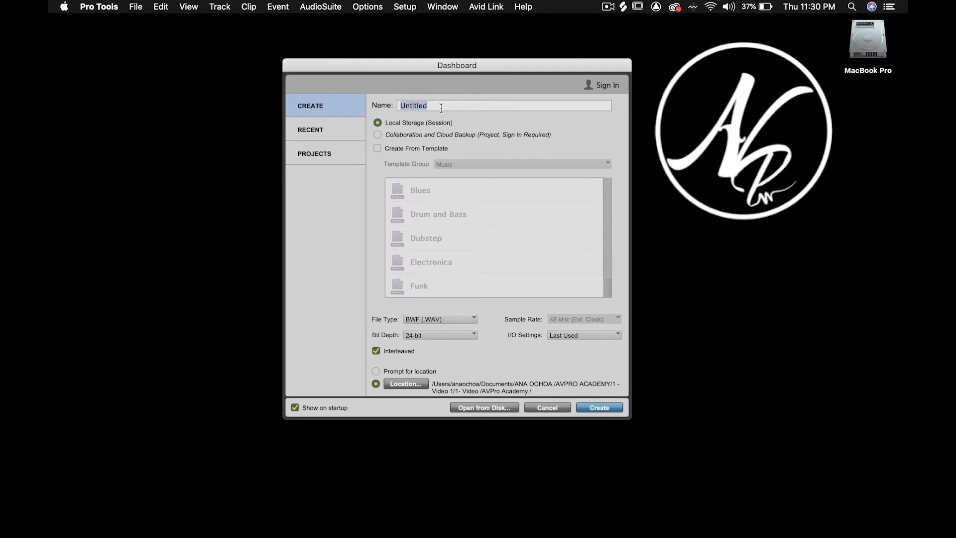
Name the new local session "AVPro Video 1"
text(AVPro Video 1)
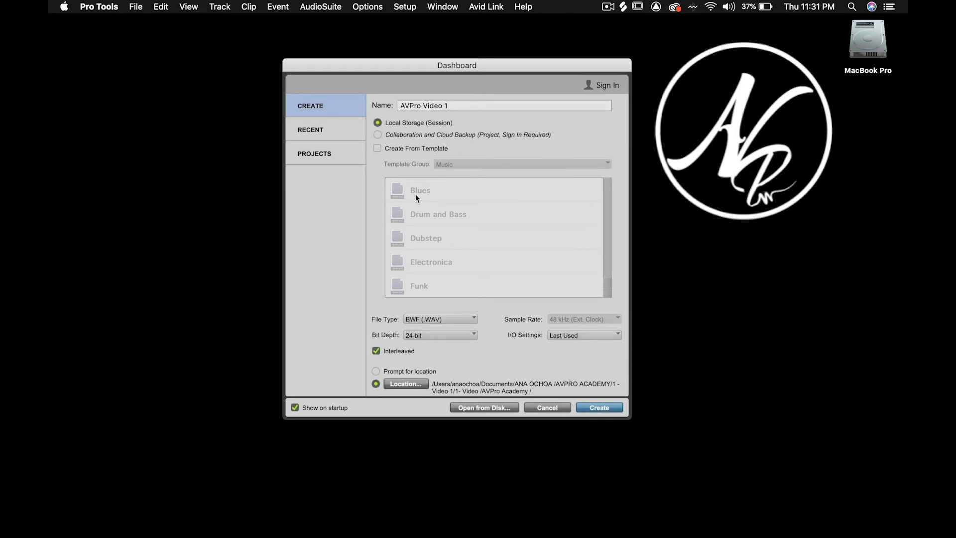
click(412, 151)
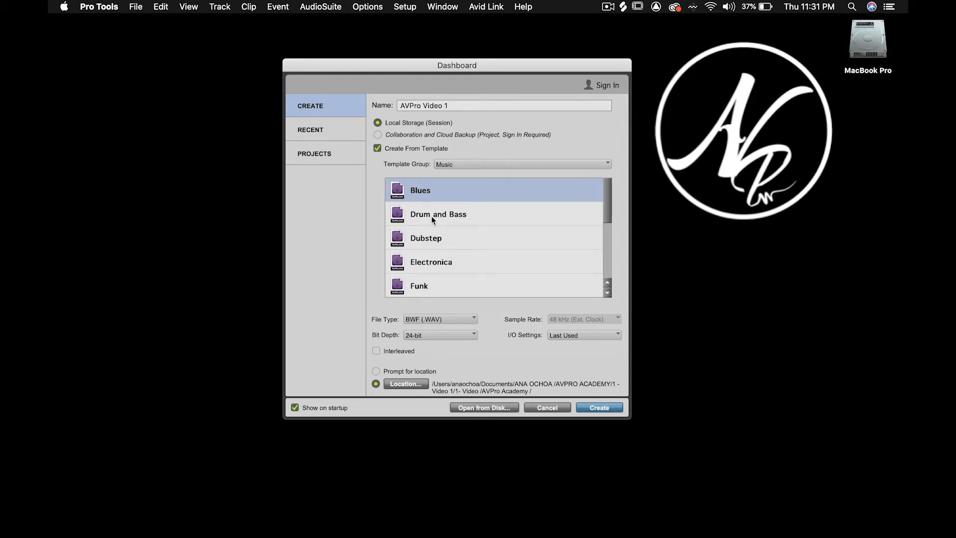
mouse_move(610, 199)
mouse_down()
mouse_move(597, 265)
mouse_move(617, 198)
mouse_up()
click(378, 148)
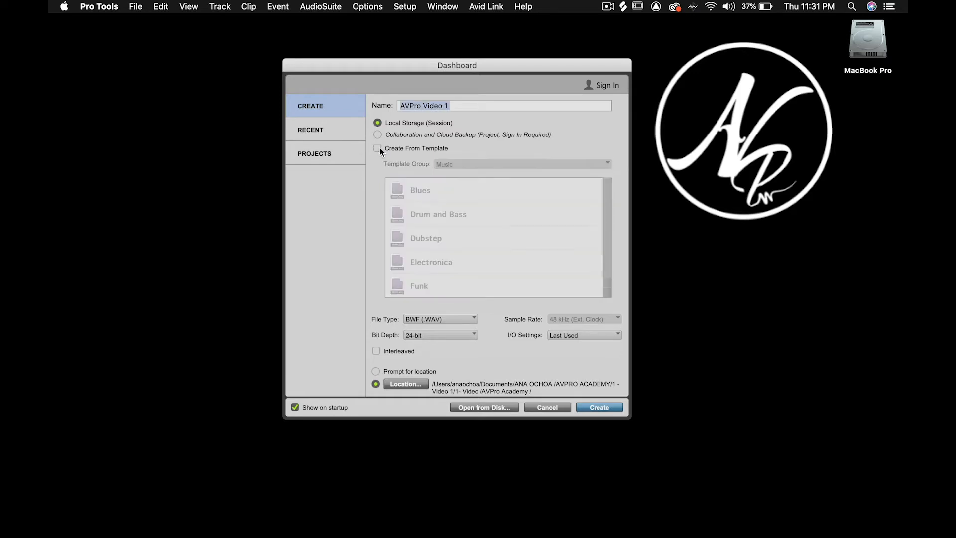
Choose BWF (.WAV) as the new session's audio file type
click(439, 318)
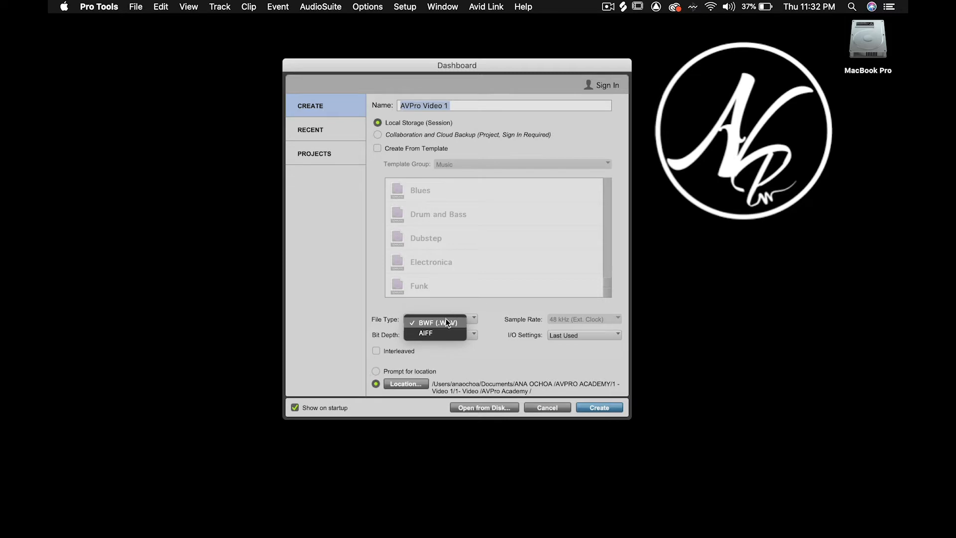
click(456, 321)
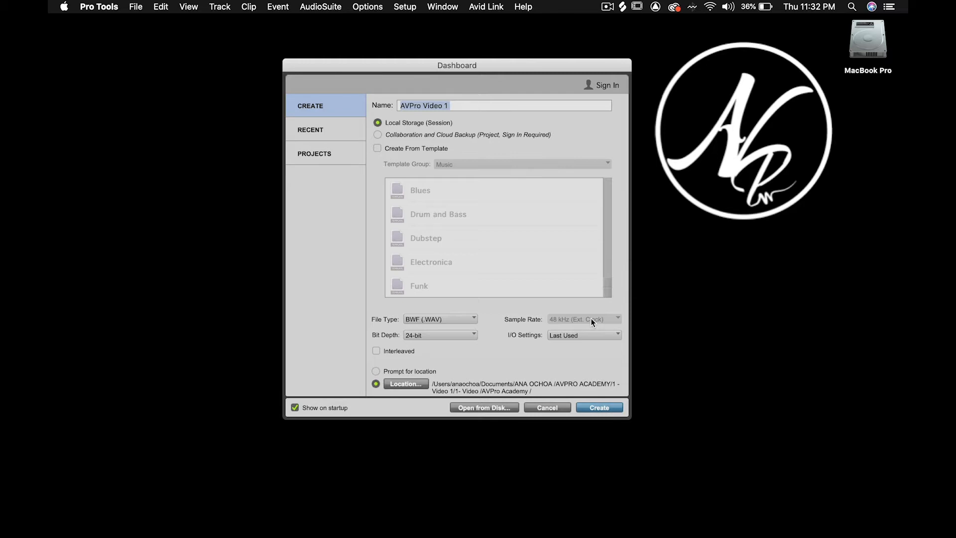
click(405, 7)
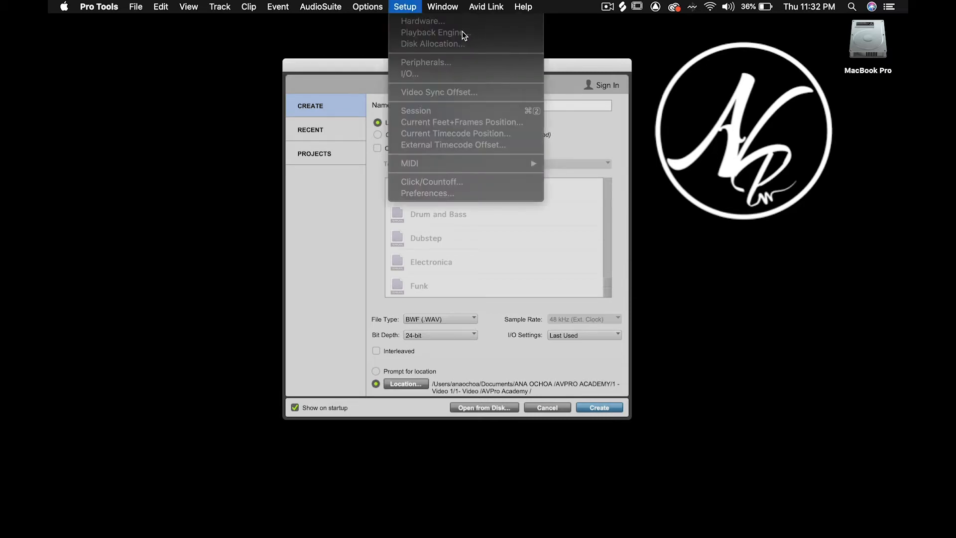
click(592, 136)
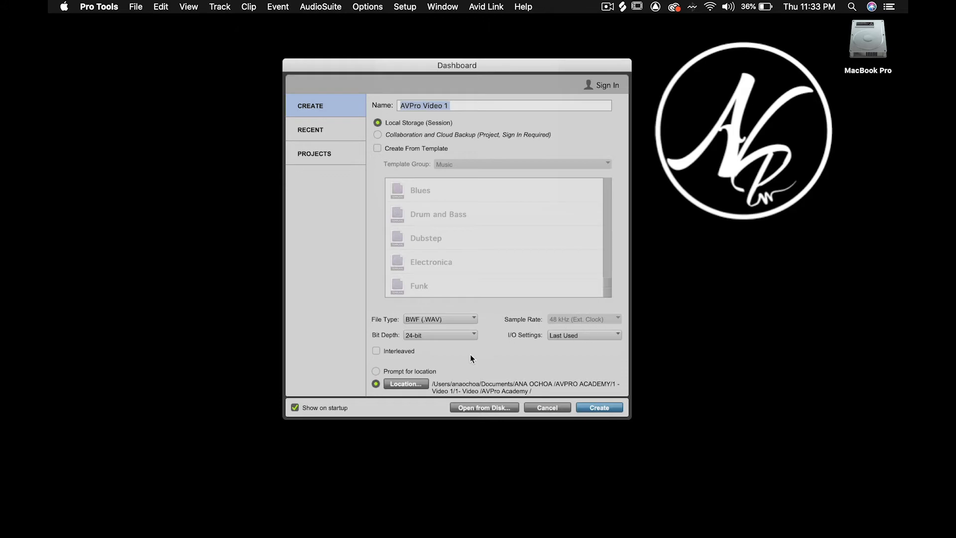
click(435, 336)
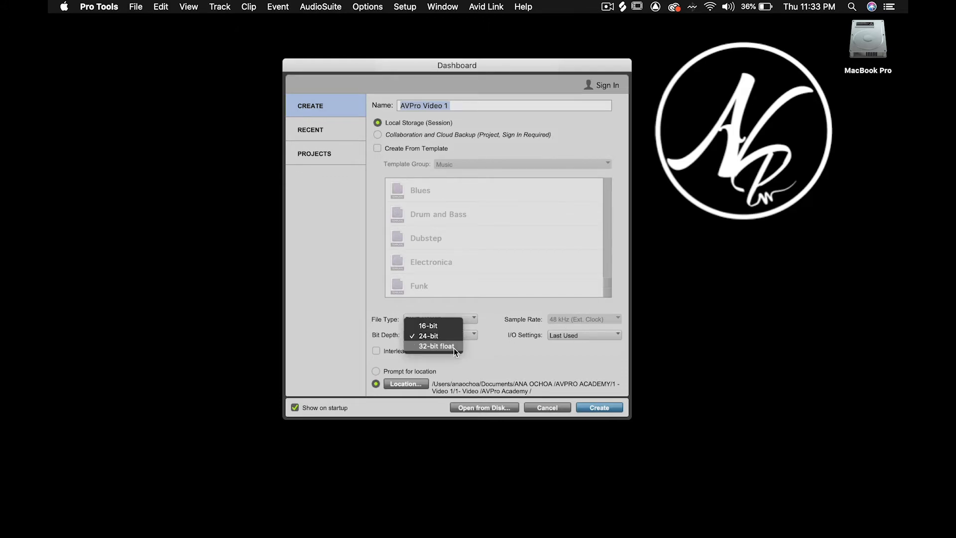
click(550, 335)
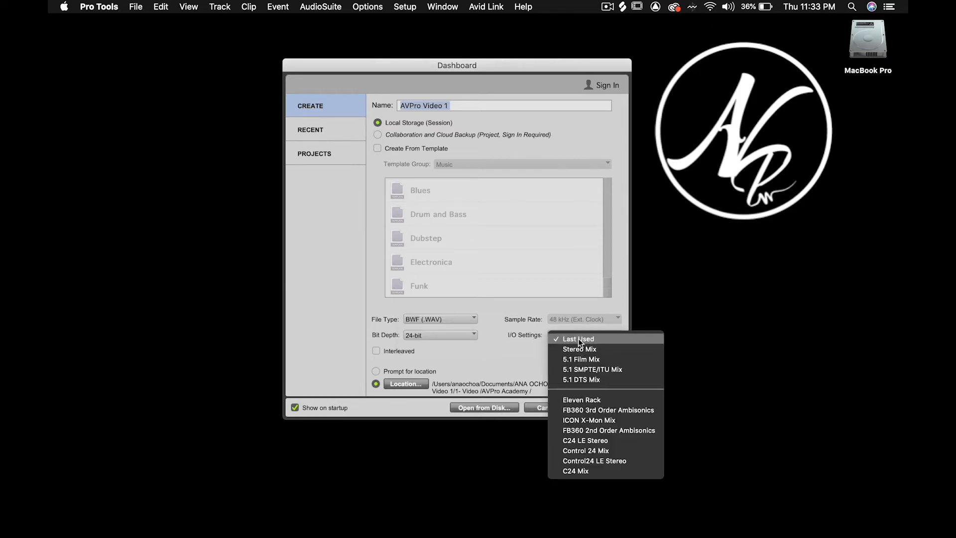
click(543, 332)
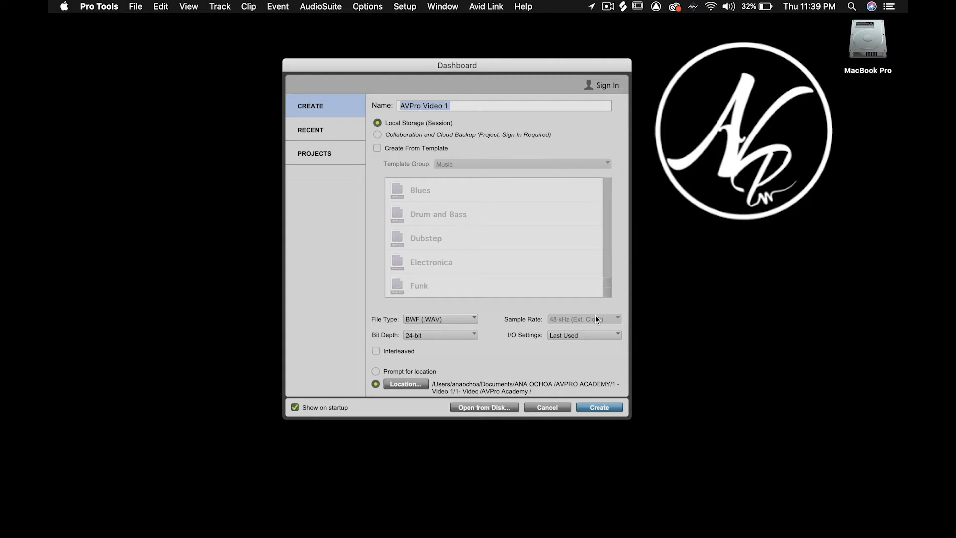
Set the session's bit depth to 32-bit float and choose Last Used for the I/O settings
click(437, 337)
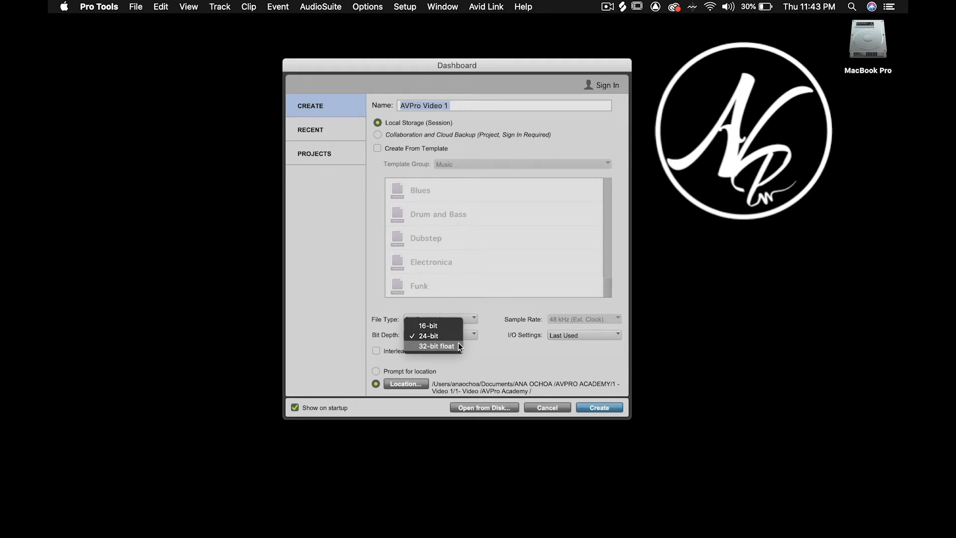
click(449, 345)
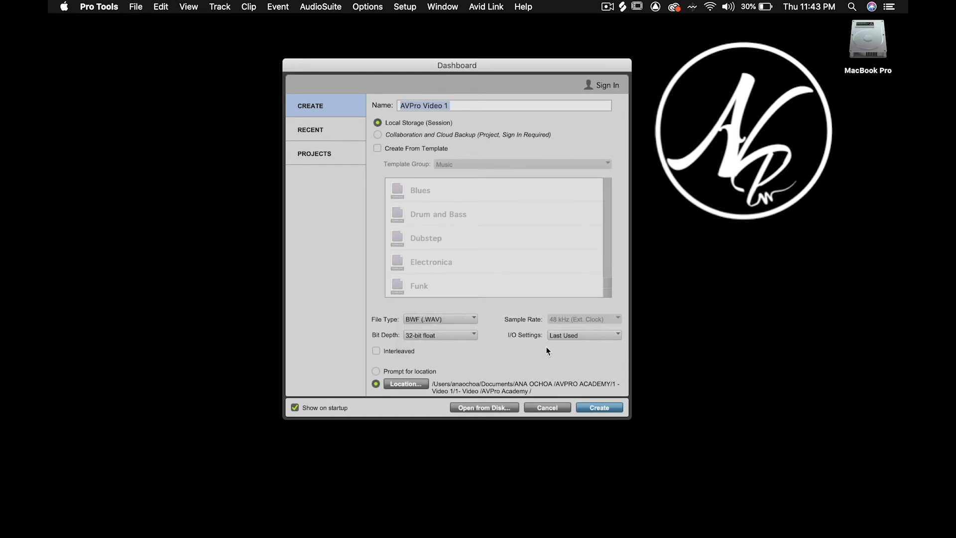
click(556, 335)
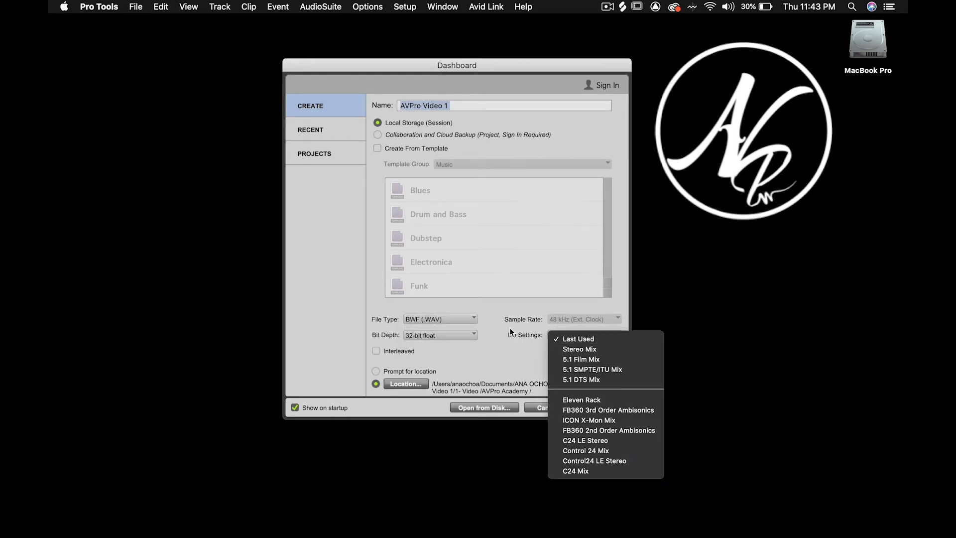
click(566, 337)
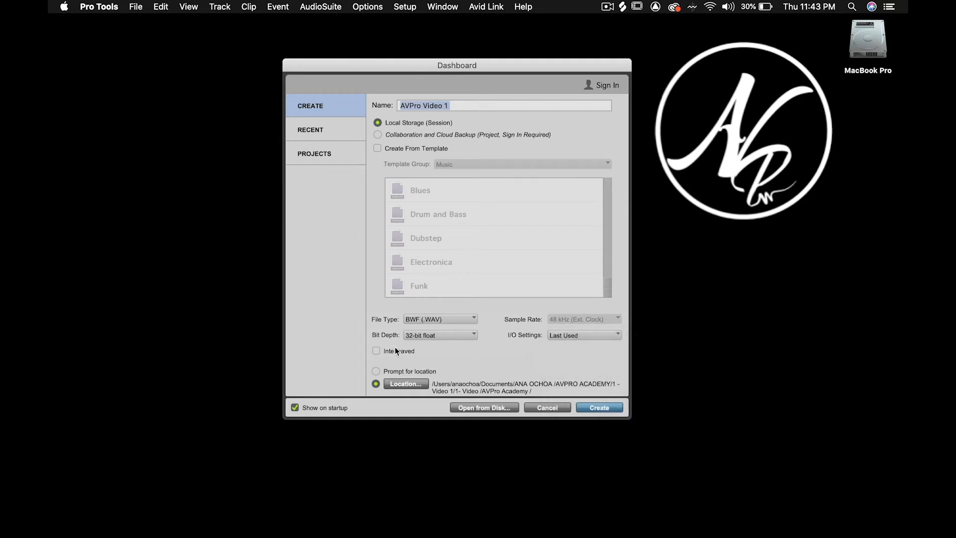
Create the session with the chosen settings and close the Memory Locations window
click(599, 407)
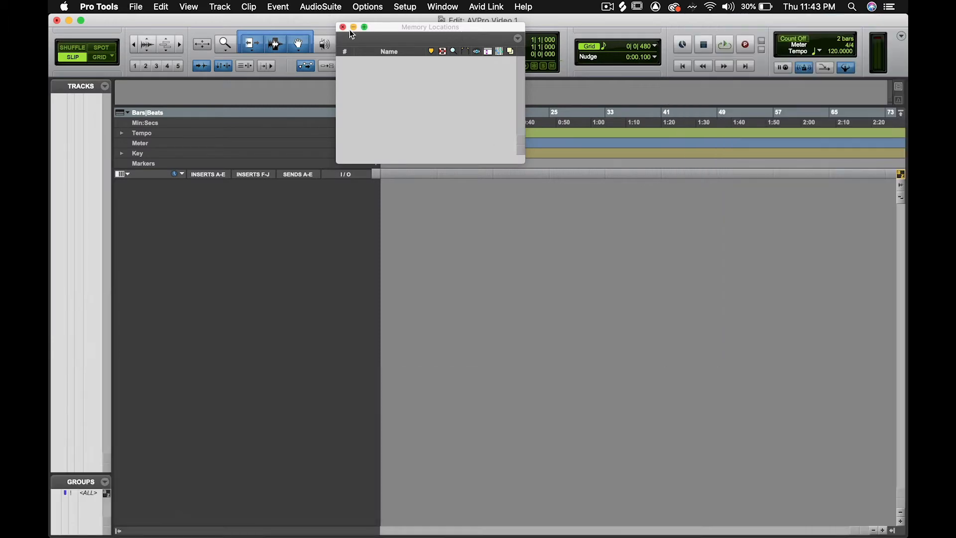
click(343, 27)
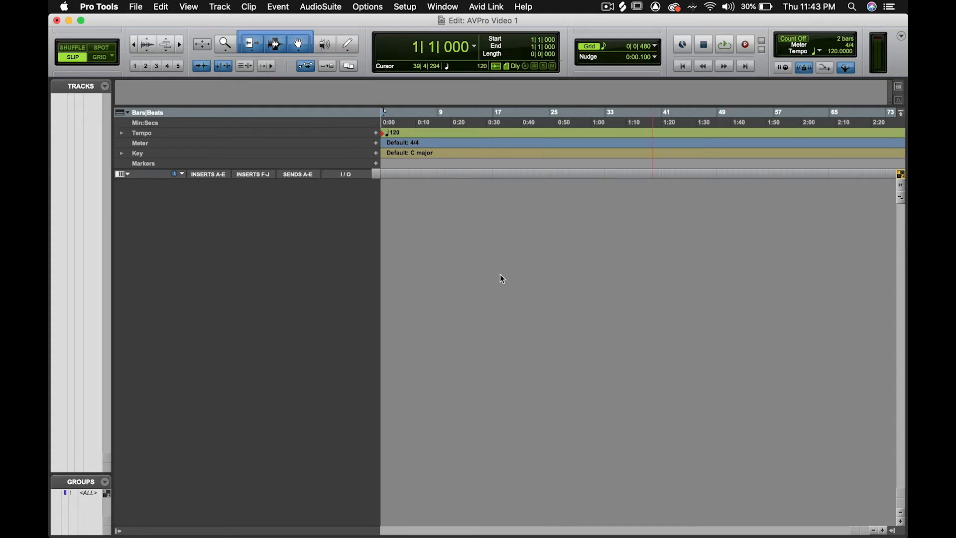
Show the session's Mix window and toggle between the Mix and Edit windows
click(450, 6)
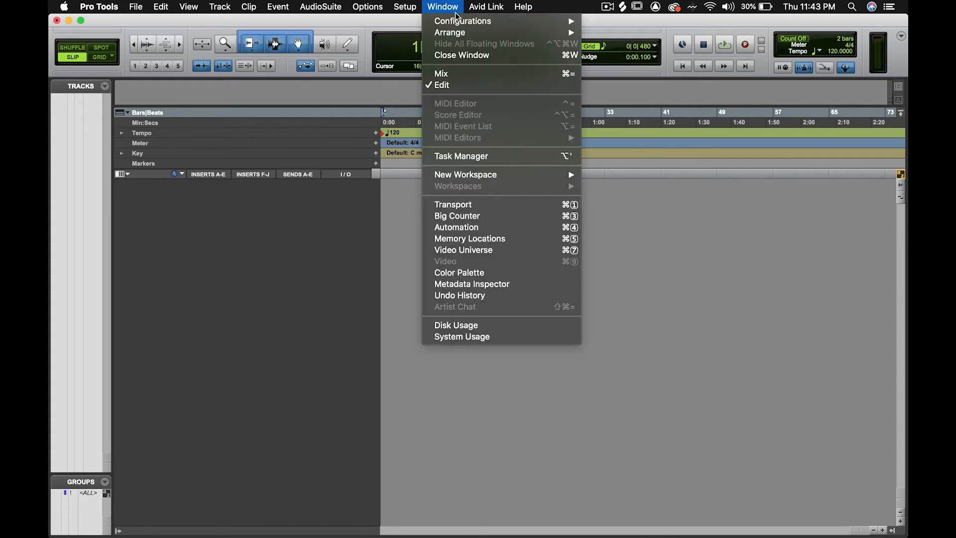
click(448, 73)
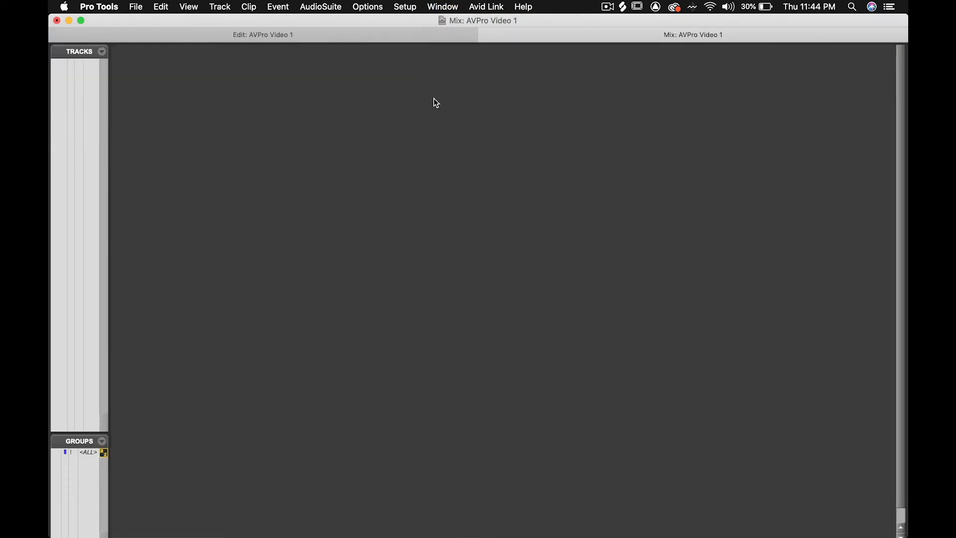
key(super+equal)
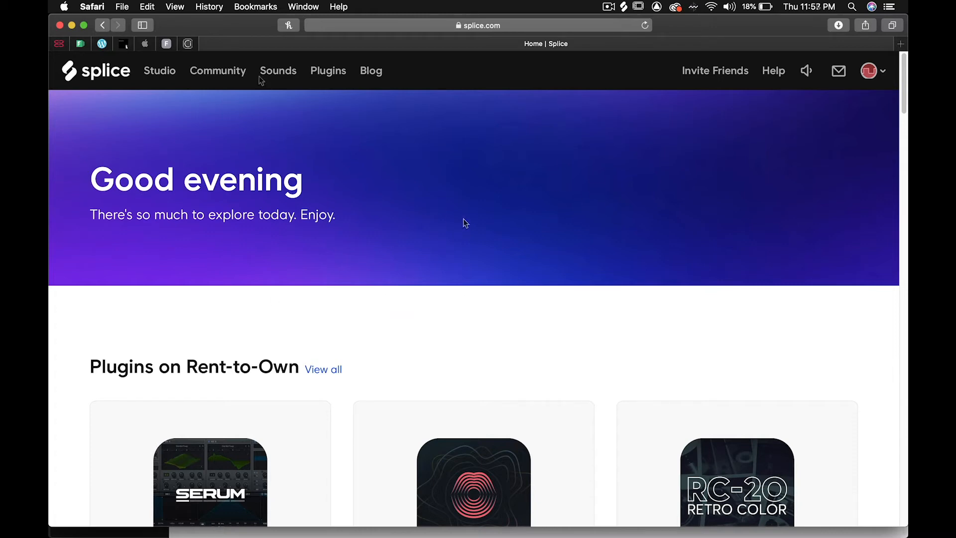
Switch to the Splice website in Safari and look through the Browse, Charts, Presets and MIDI sections of Sounds
click(284, 78)
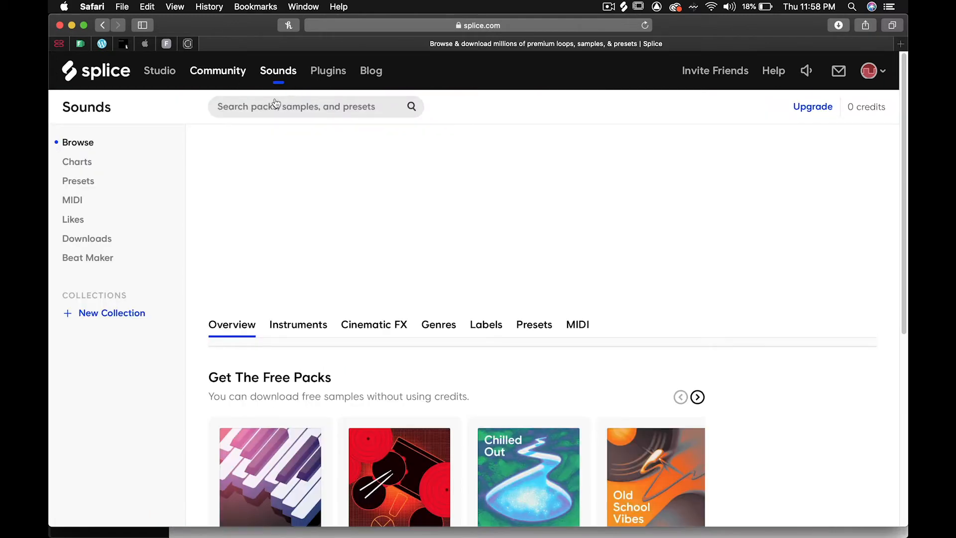
scroll(265, 299, down, 5)
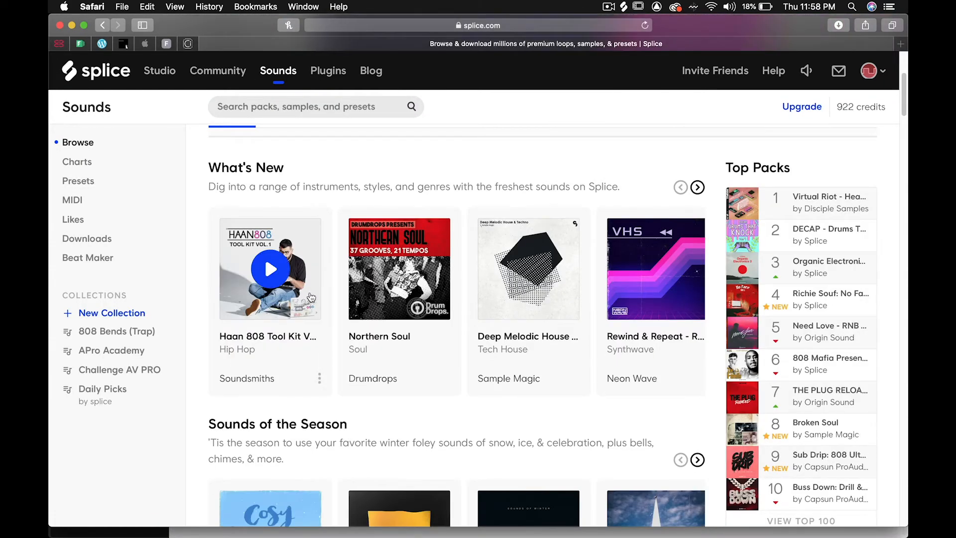
click(77, 161)
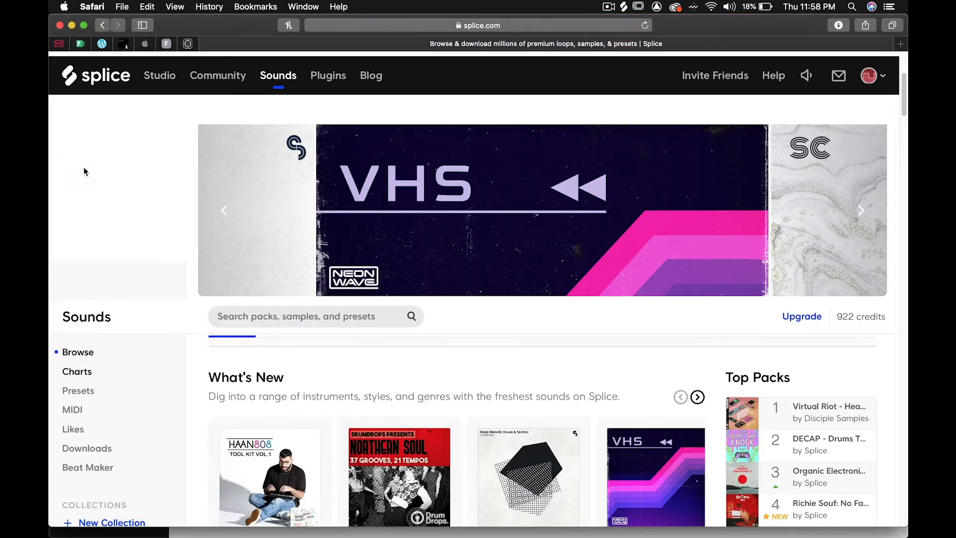
click(93, 182)
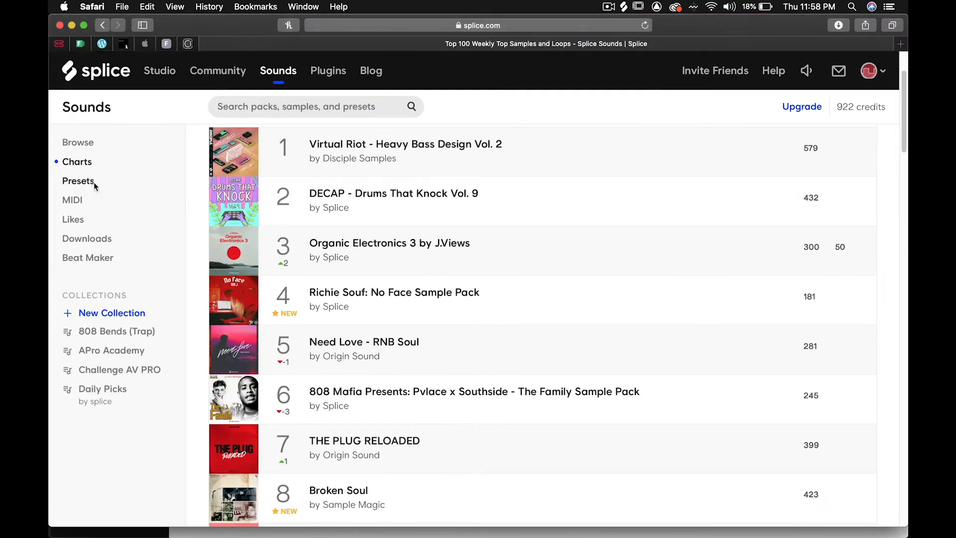
click(75, 200)
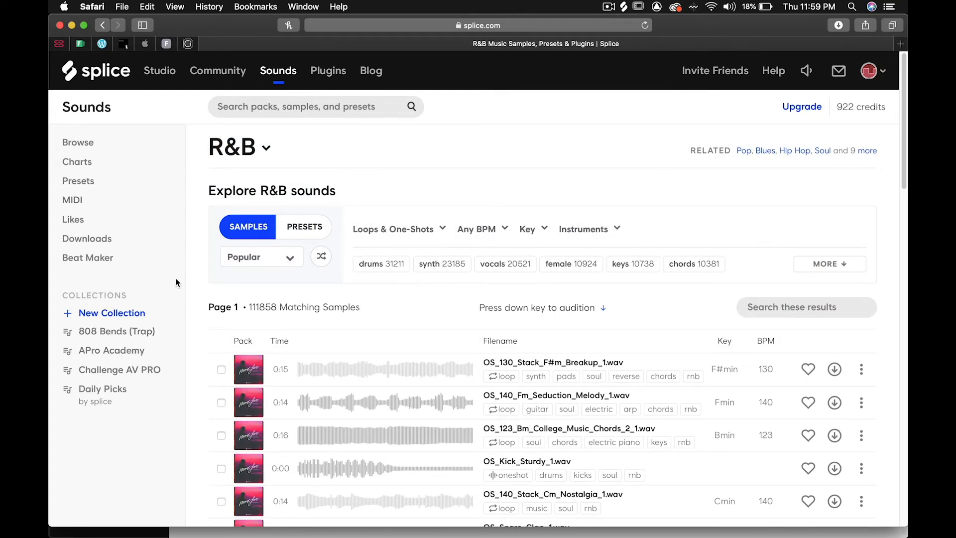
Open the APro Academy collection and review its list of samples
click(132, 351)
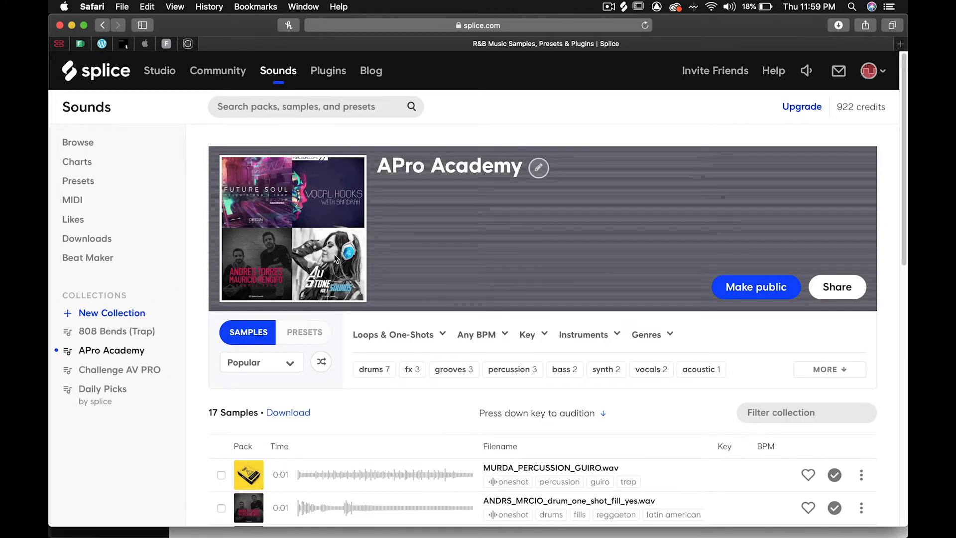
scroll(352, 314, down, 3)
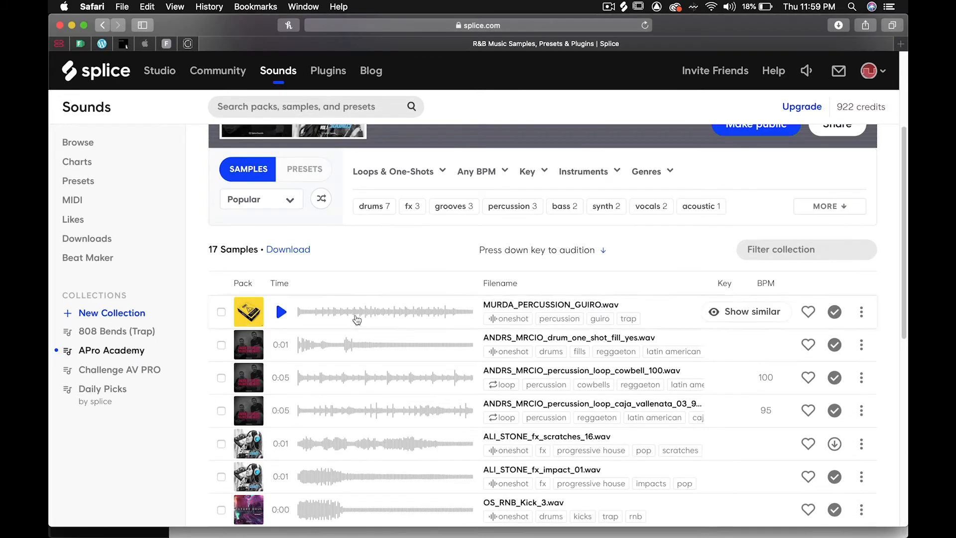
scroll(364, 300, up, 5)
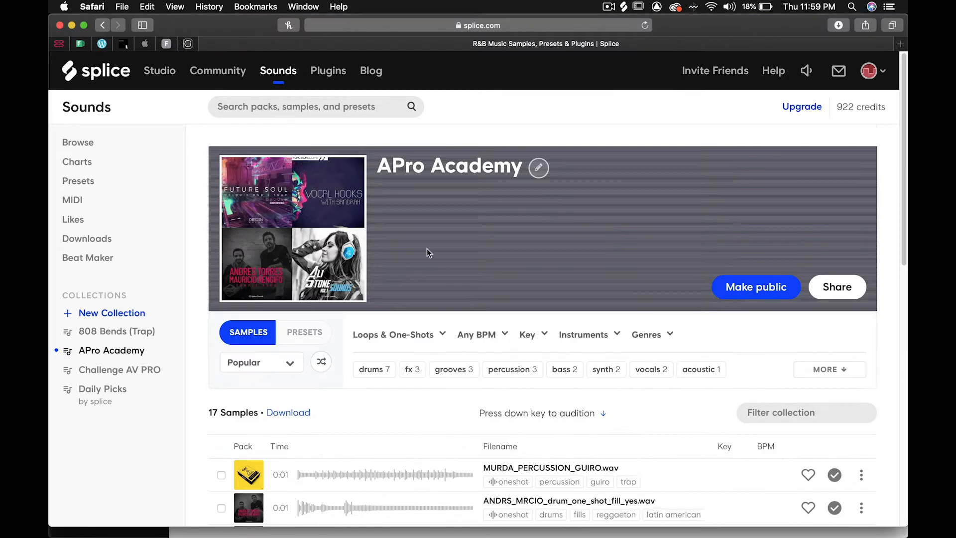
scroll(298, 284, down, 1)
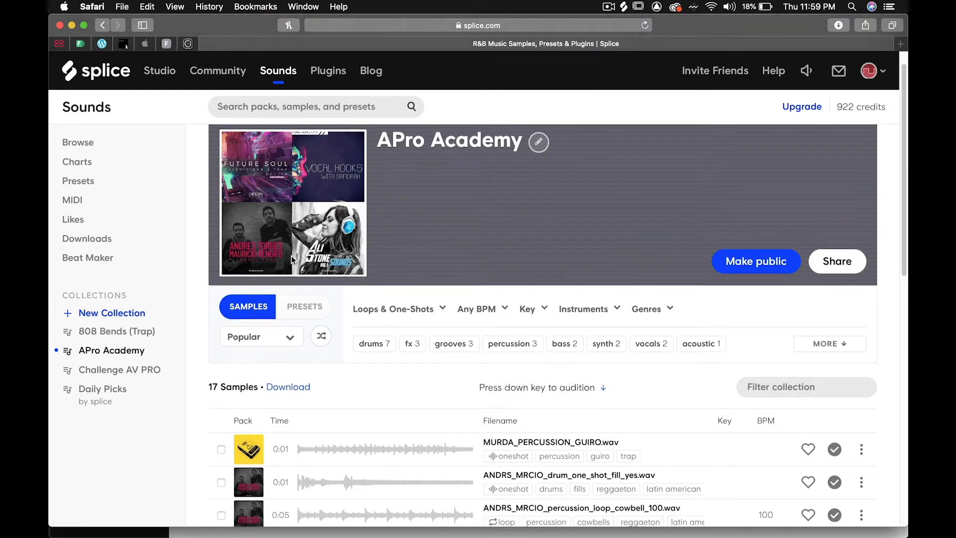
scroll(291, 255, up, 1)
scroll(286, 261, down, 1)
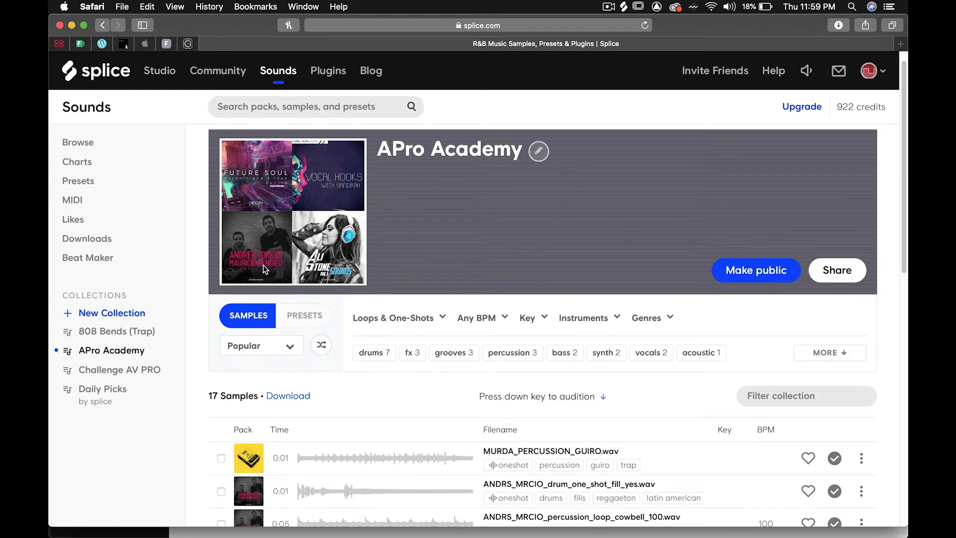
scroll(324, 263, down, 1)
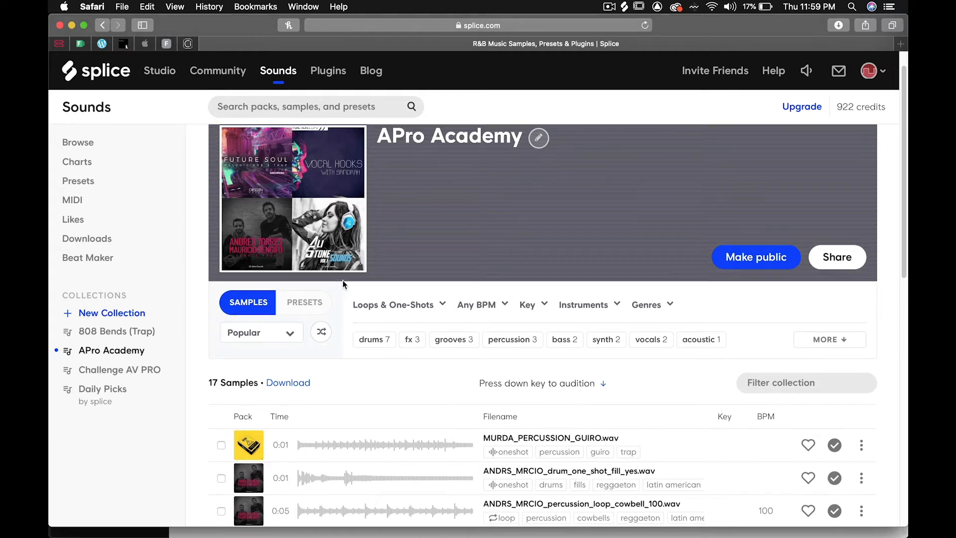
scroll(343, 280, down, 10)
scroll(516, 249, up, 3)
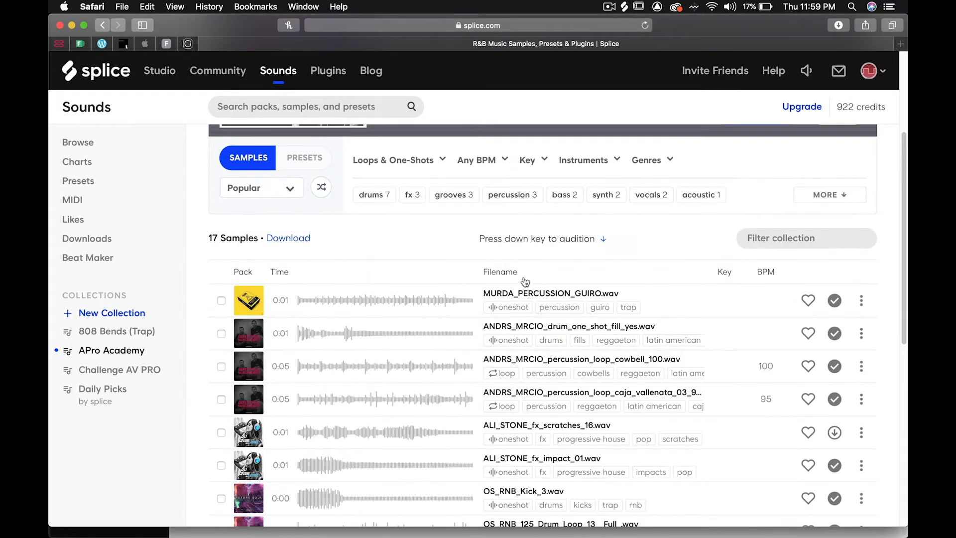
scroll(507, 296, down, 12)
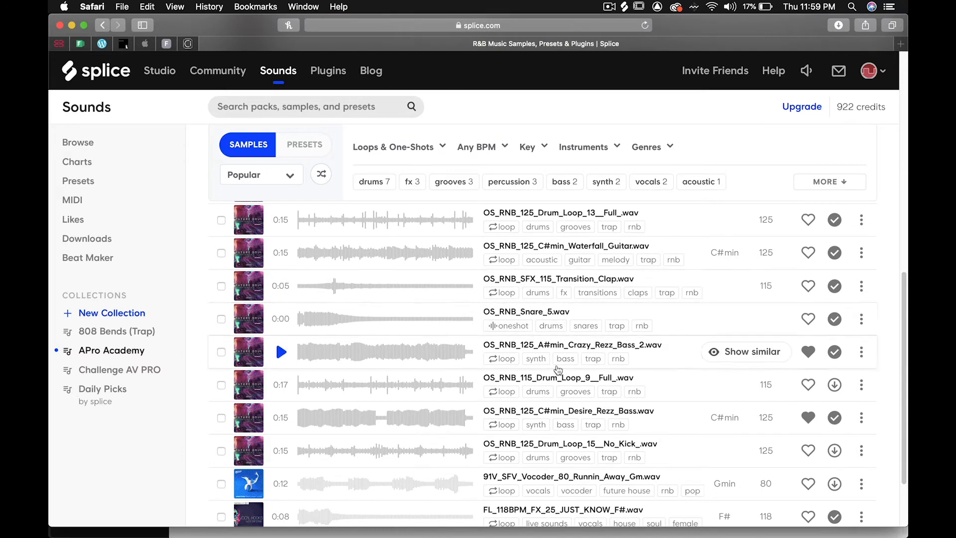
scroll(428, 358, down, 4)
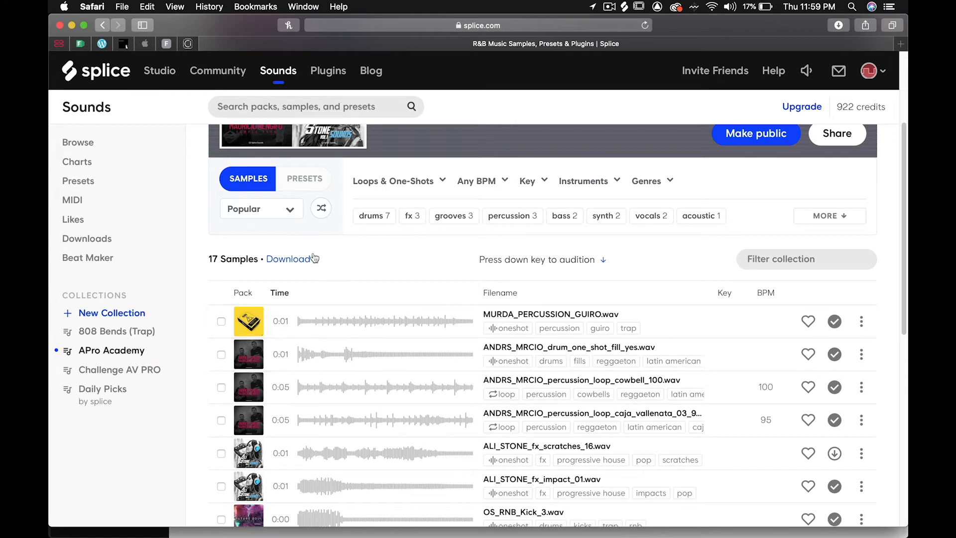
Open the Virtual Riot - Heavy Bass Design Vol. 2 pack from the weekly charts and browse its samples
click(79, 164)
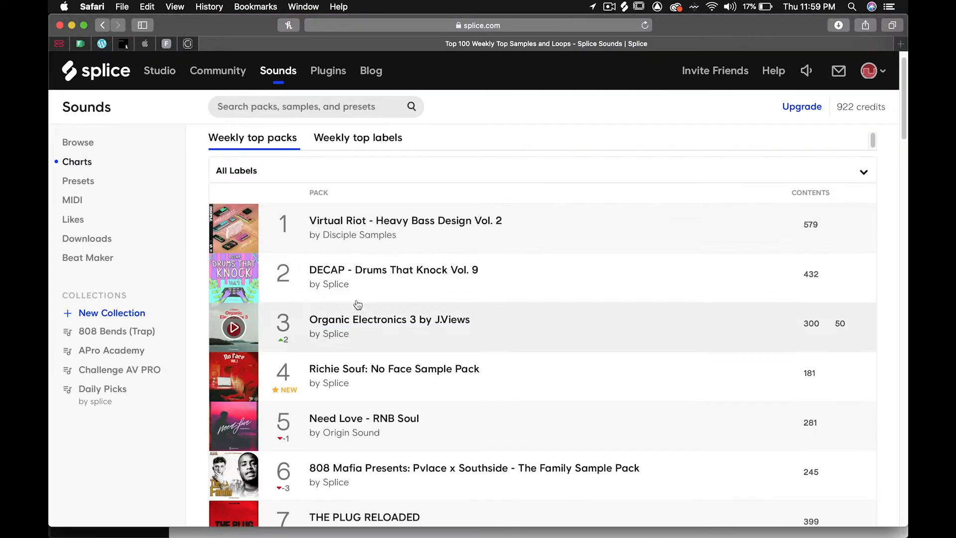
click(236, 230)
scroll(370, 328, down, 15)
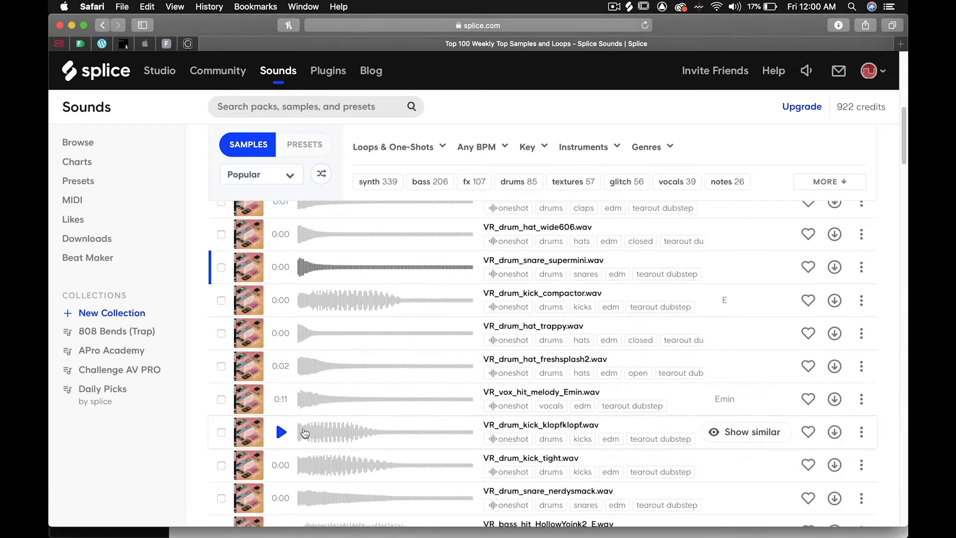
Preview VR_drum_kick_compactor.wav and add it to the APro Academy collection
click(281, 301)
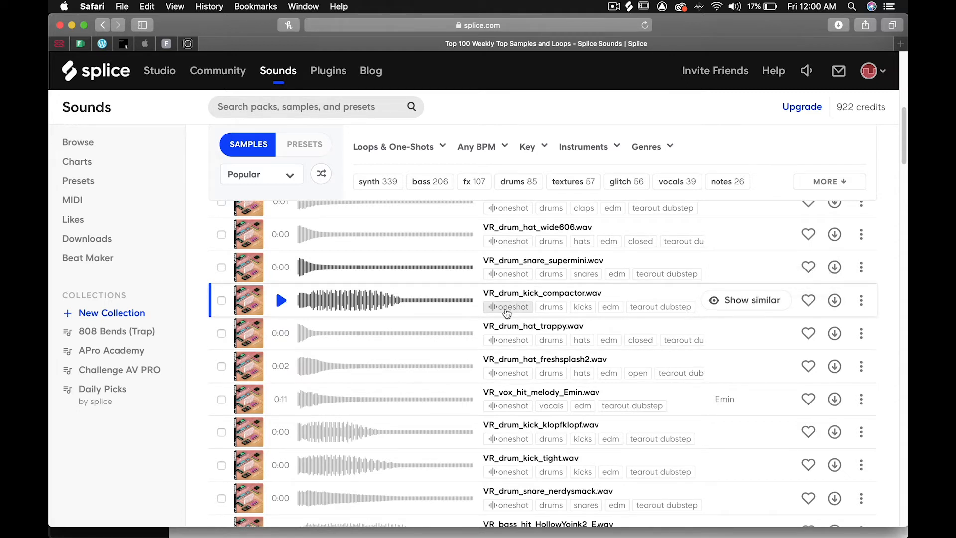
drag(394, 300, 123, 352)
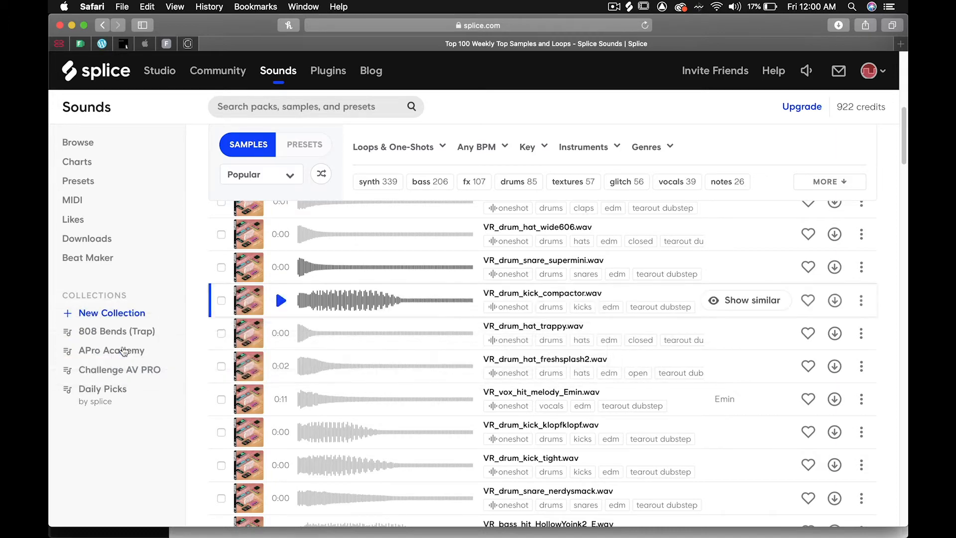
Open the APro Academy collection, review its samples and download OS_RNB_115_Drum_Loop_9__Full_.wav
click(110, 351)
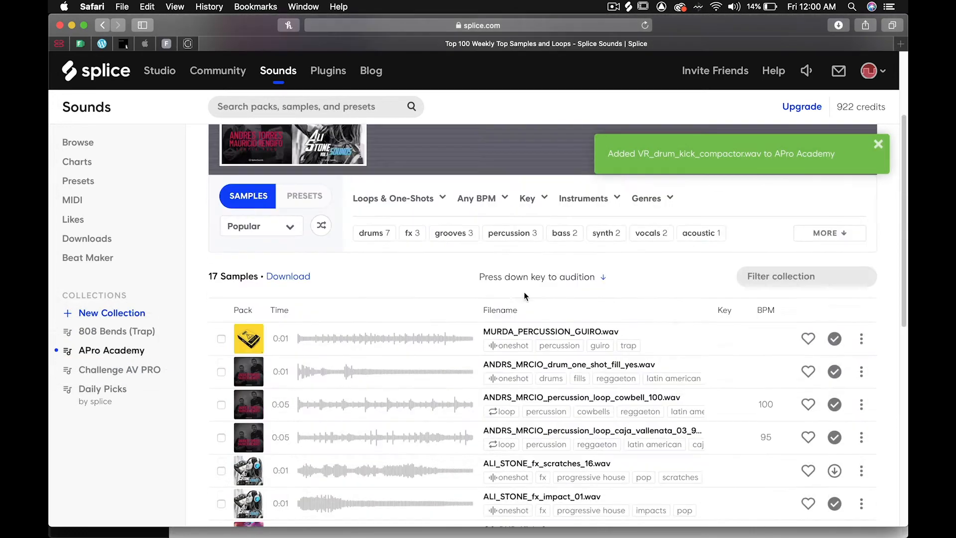
scroll(817, 371, down, 10)
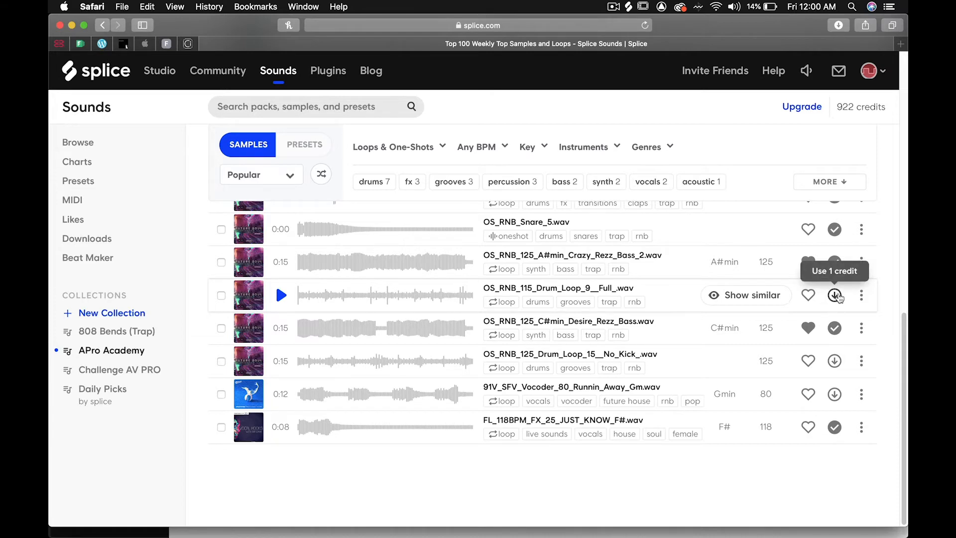
scroll(427, 305, up, 6)
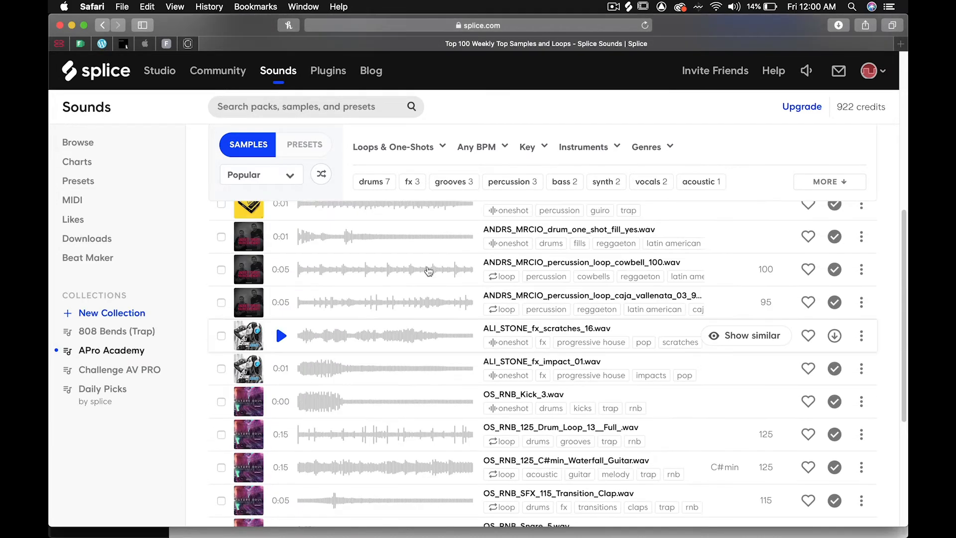
scroll(428, 272, up, 4)
scroll(448, 347, down, 3)
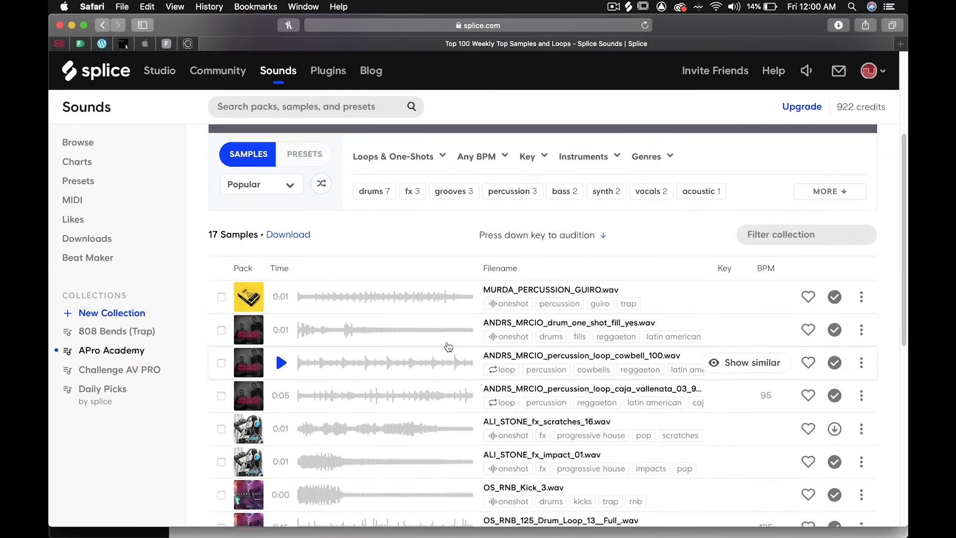
scroll(446, 329, down, 1)
scroll(438, 328, down, 3)
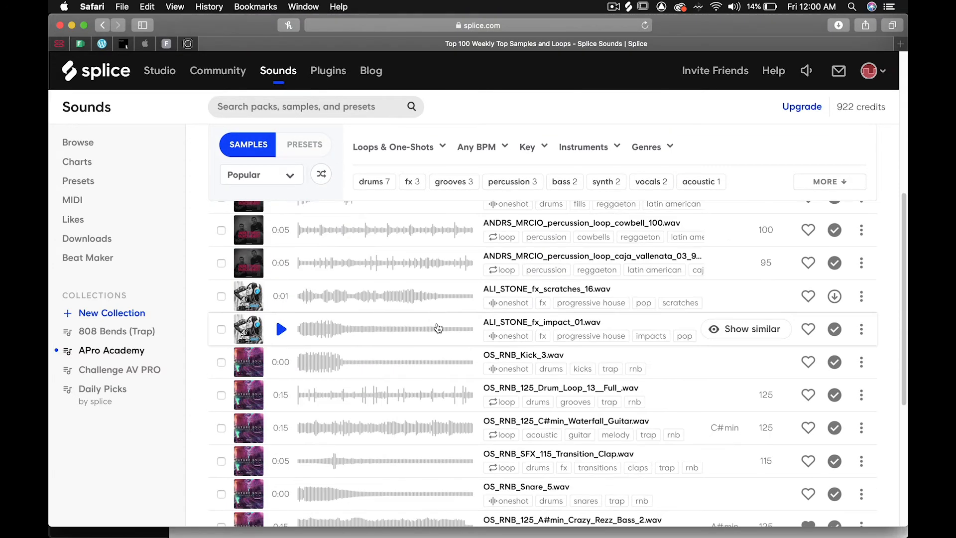
scroll(438, 327, down, 5)
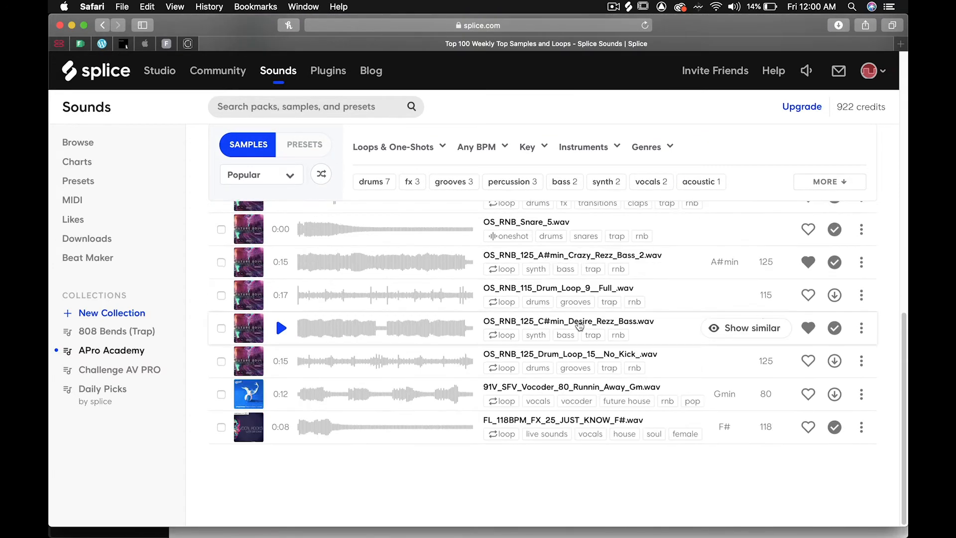
click(839, 298)
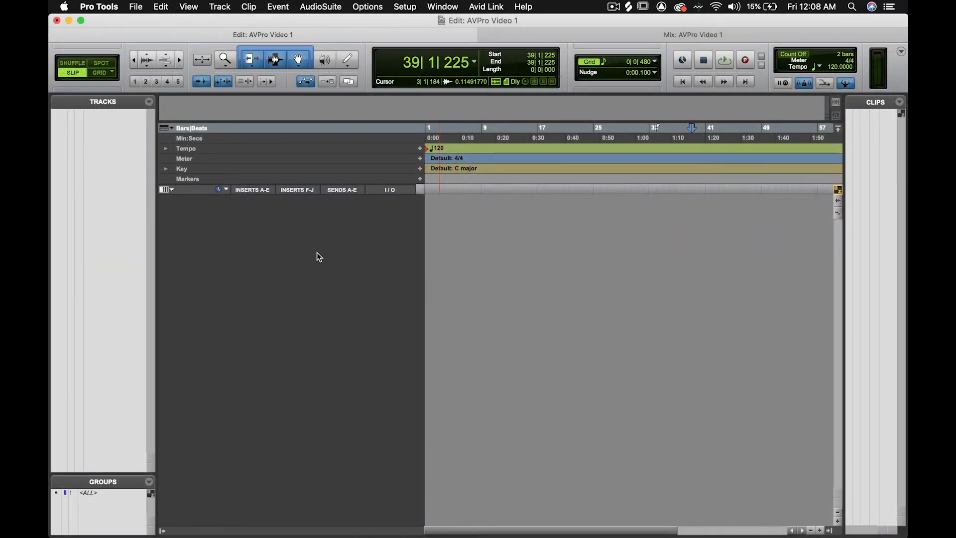
Start an audio import in the Pro Tools session and select all the WAV files in the Samples folder
click(137, 7)
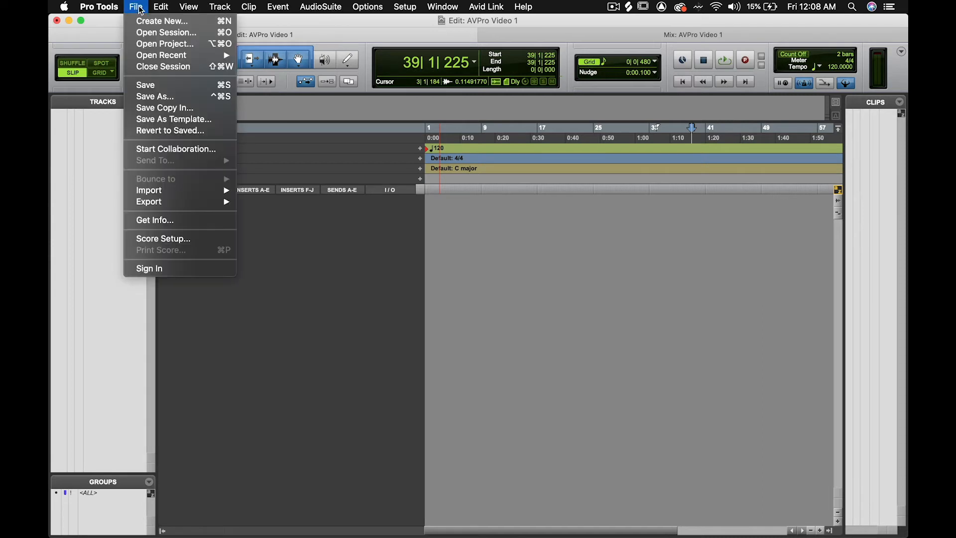
mouse_move(215, 189)
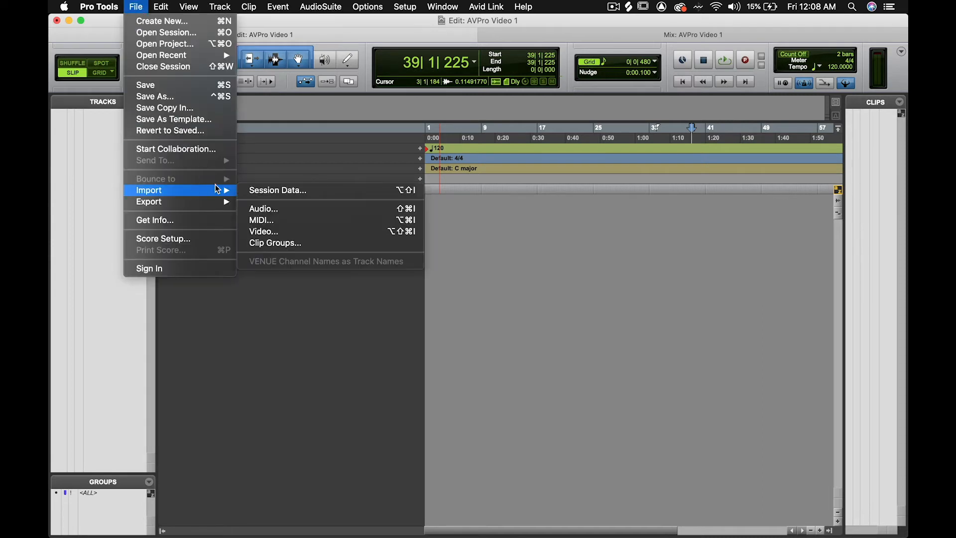
click(288, 213)
mouse_move(364, 99)
mouse_down()
mouse_move(377, 185)
mouse_move(376, 92)
mouse_up()
click(323, 103)
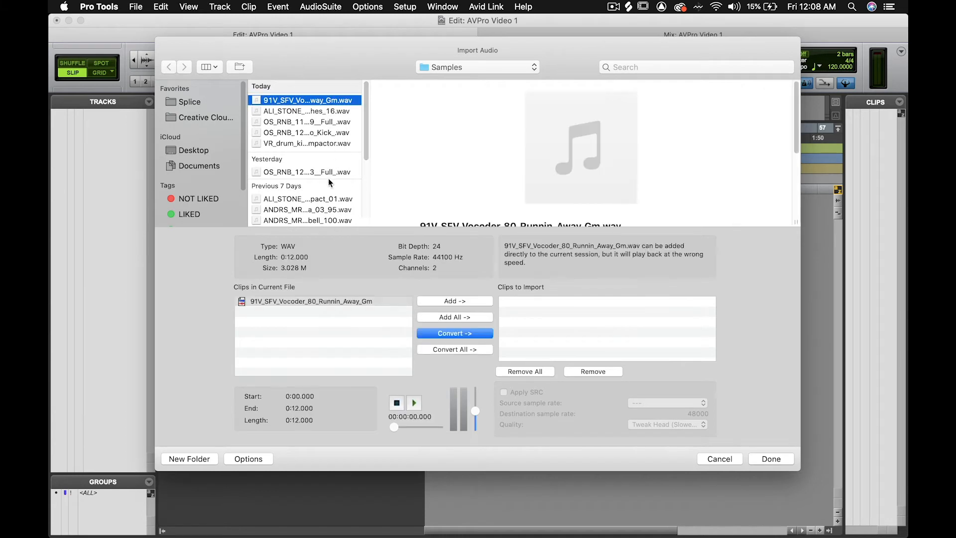
scroll(330, 179, down, 5)
shift+click(335, 221)
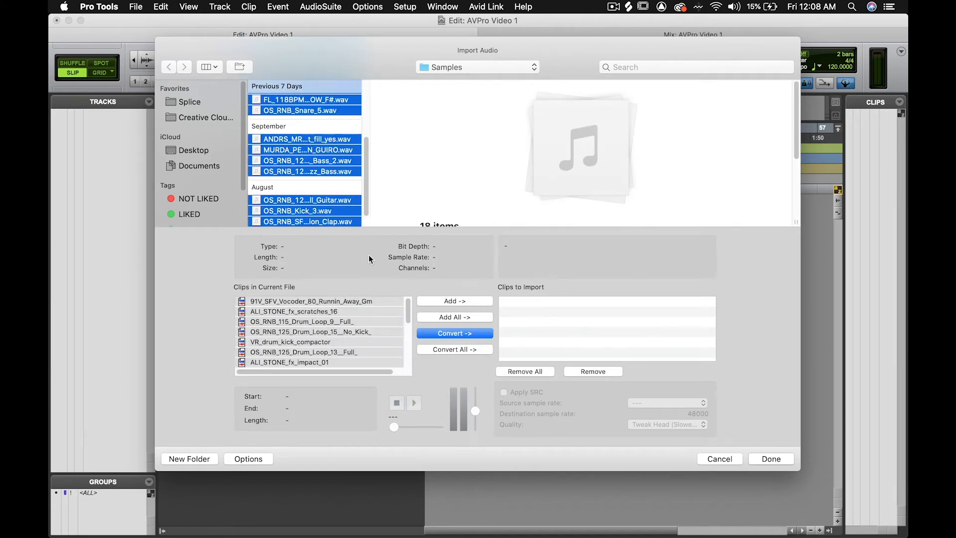
Convert all the selected samples into the session's Audio Files folder and import them to the Clip List
click(454, 349)
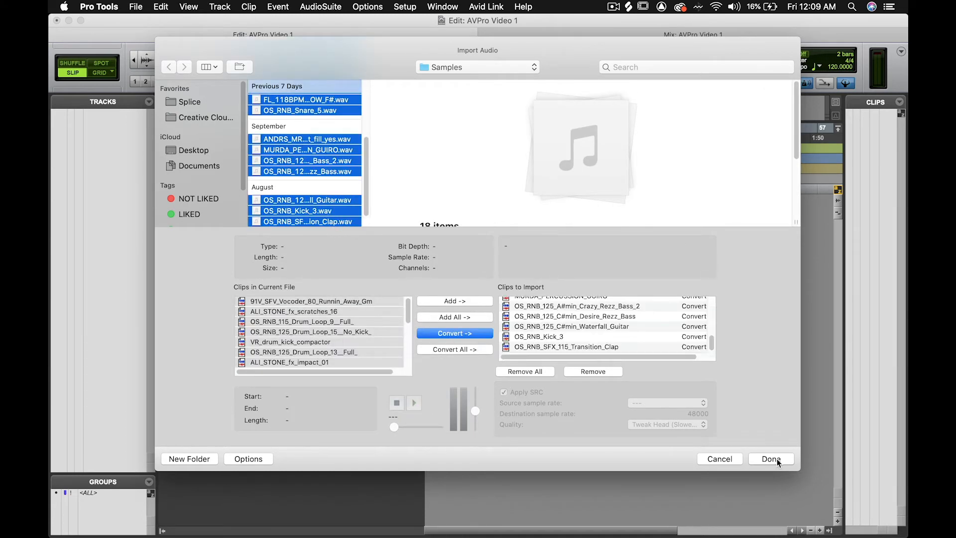
click(777, 458)
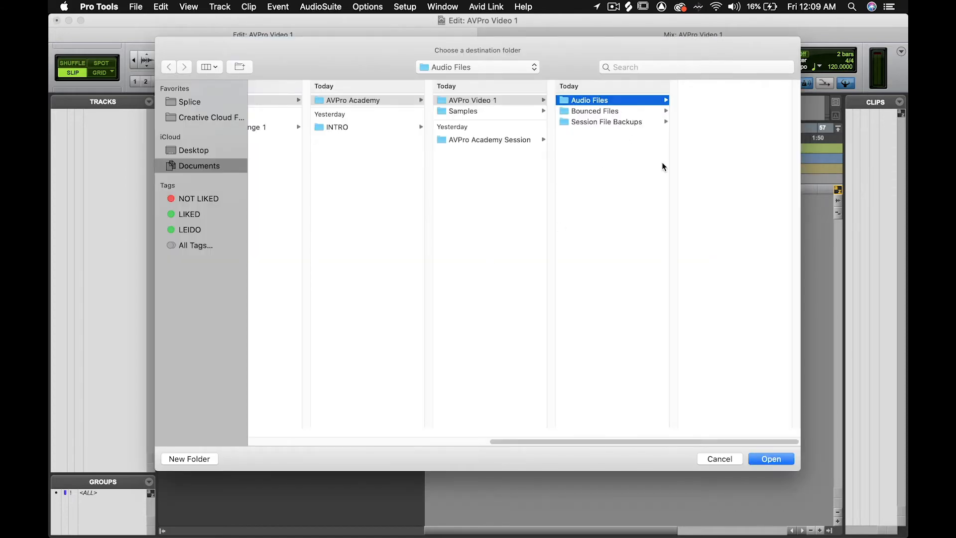
key(Return)
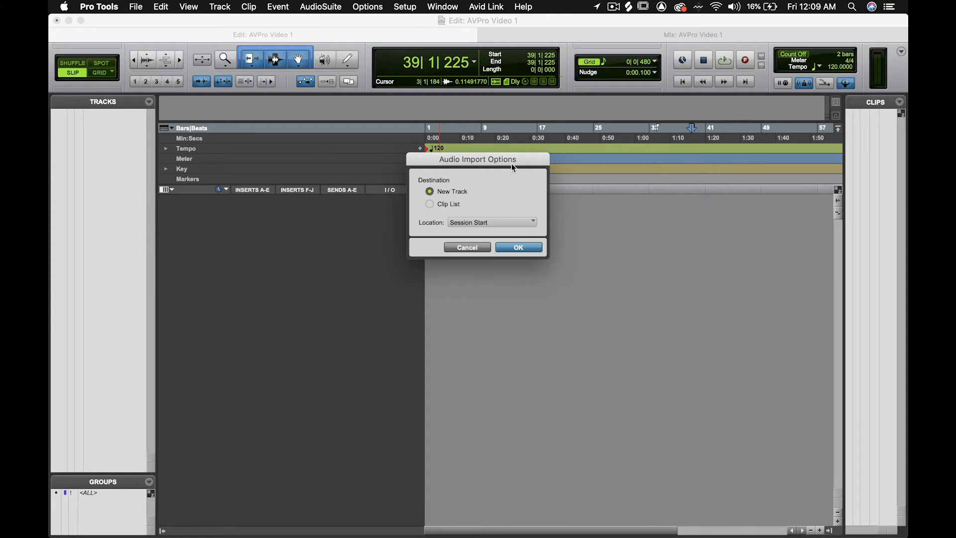
drag(514, 168, 489, 185)
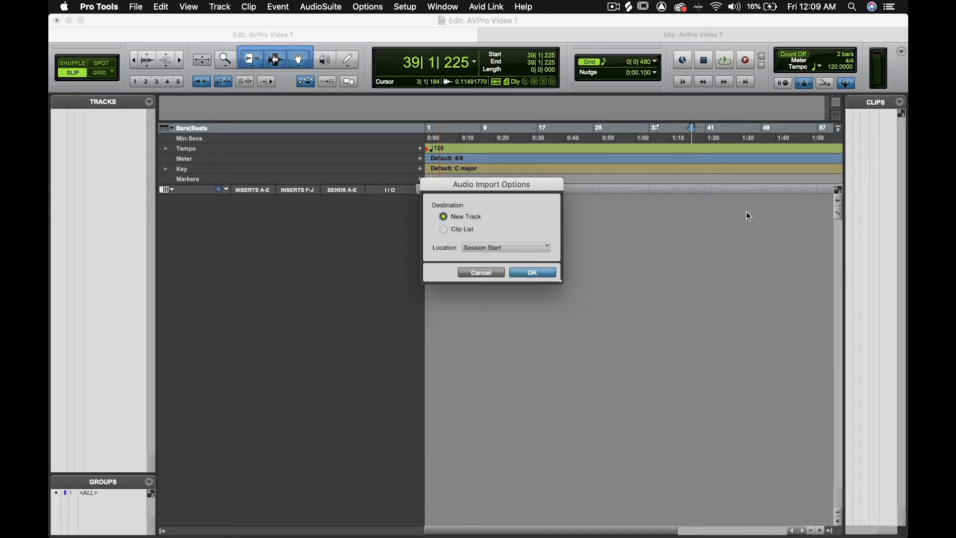
click(443, 229)
click(541, 274)
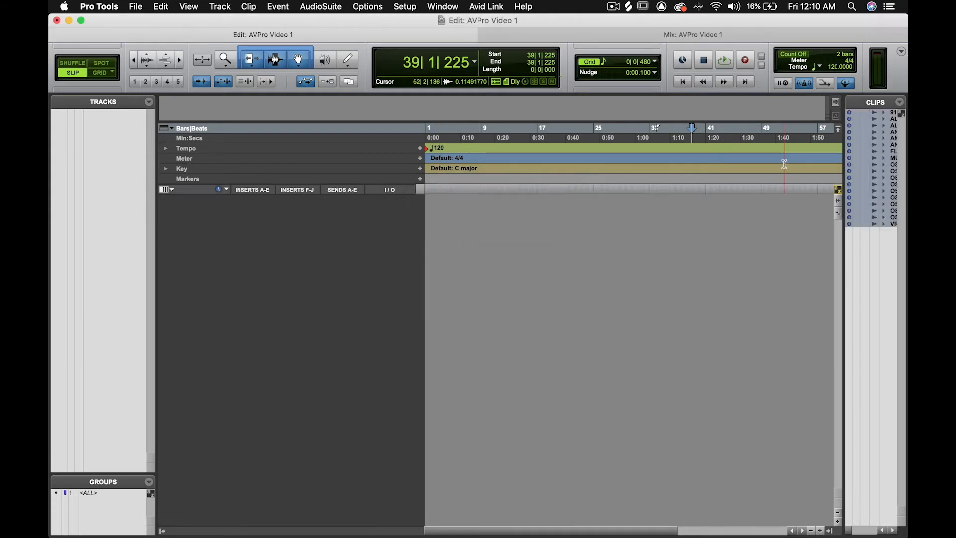
Create four stereo audio tracks, one stereo aux input and one stereo master fader
key(super+shift+n)
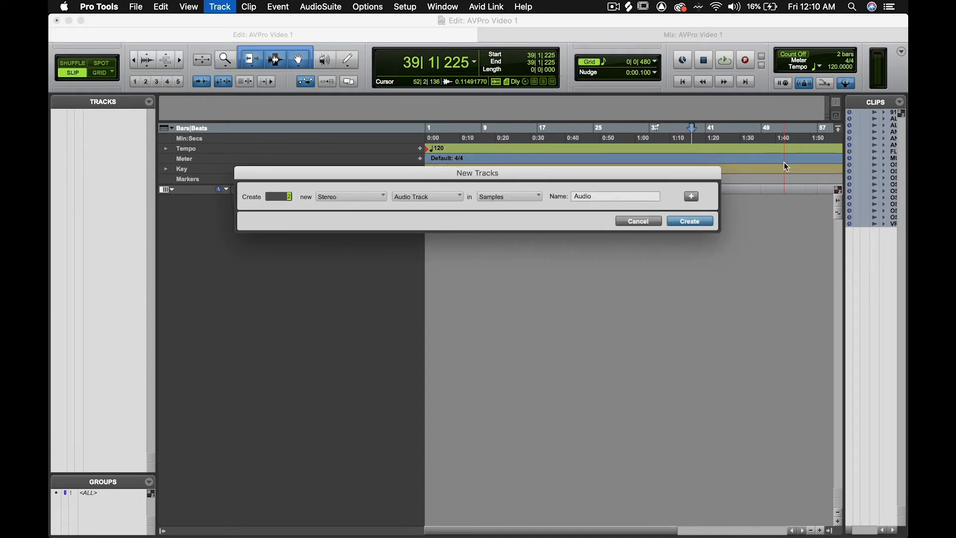
click(691, 196)
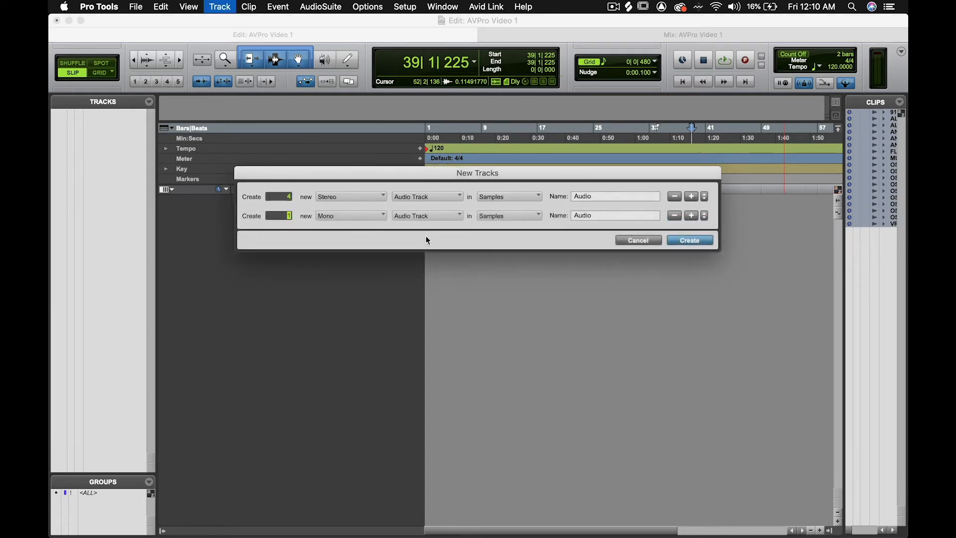
click(334, 215)
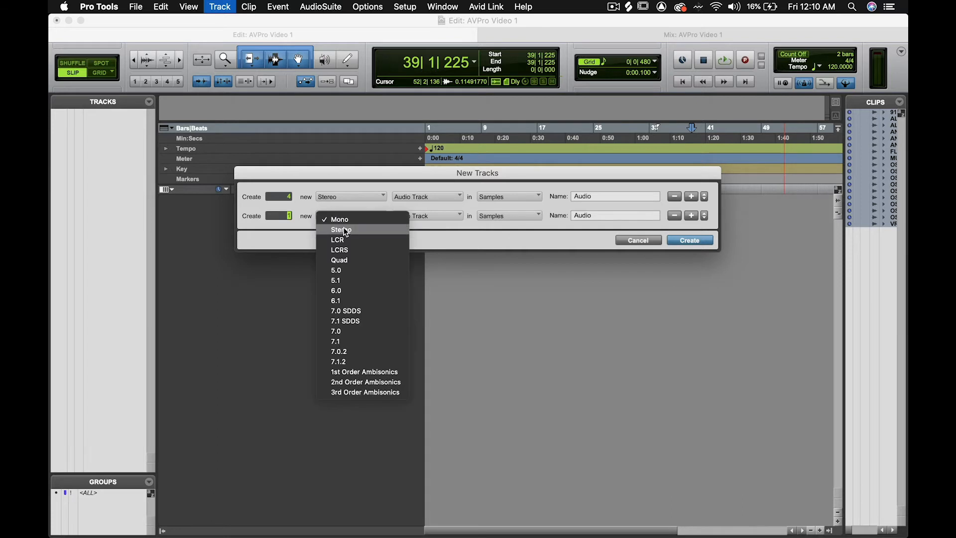
click(417, 222)
click(415, 216)
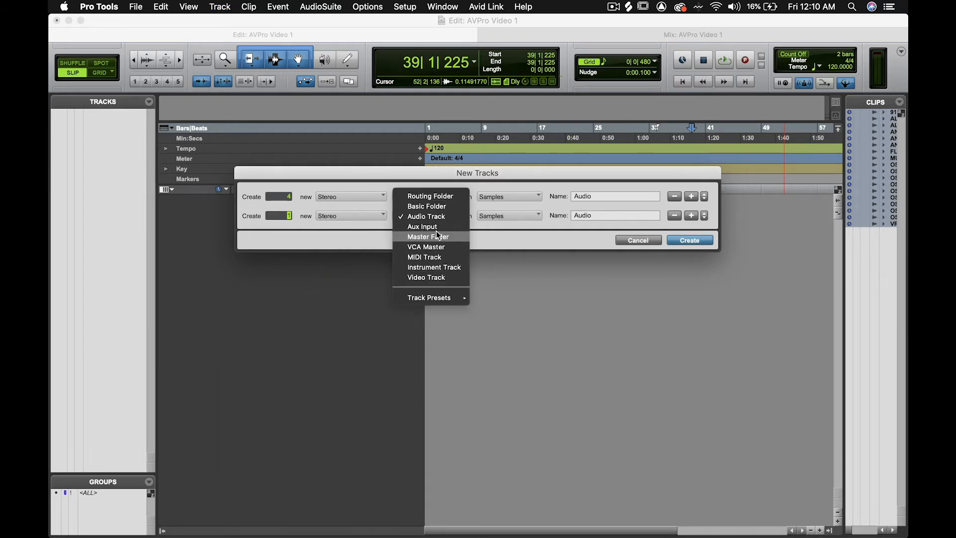
click(438, 227)
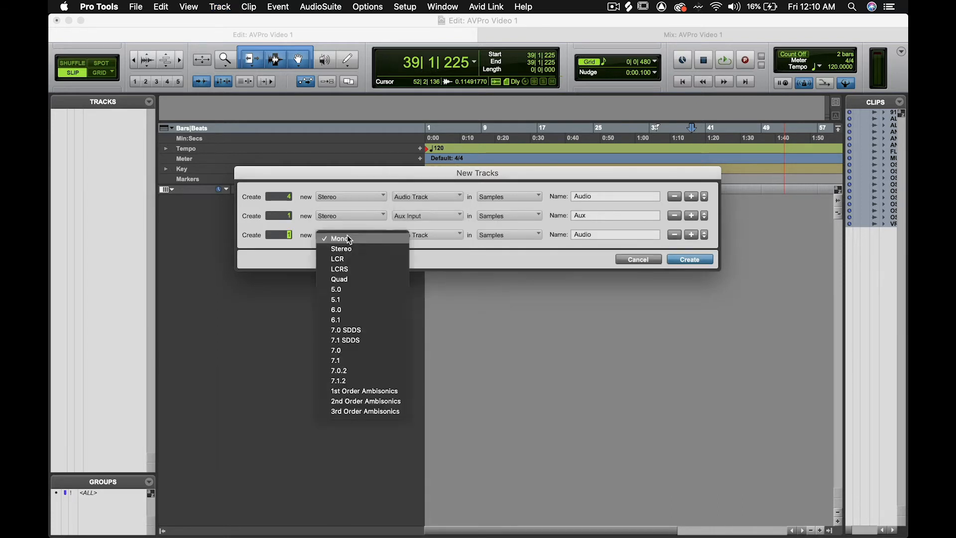
click(343, 251)
click(689, 258)
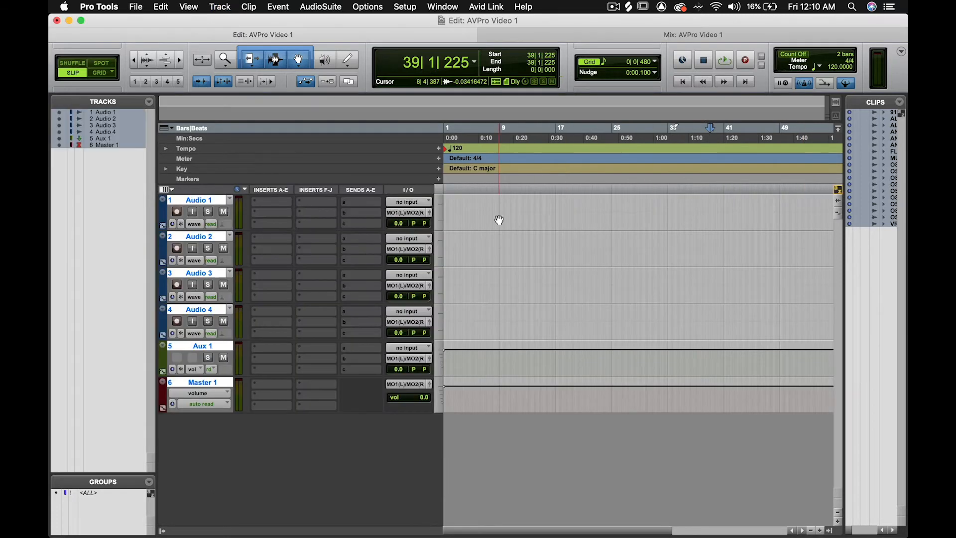
Place the 91V_SFV_Vocoder_80_Runnin_Away_Gm clip at the start of track Audio 1 and play it back
drag(891, 113, 460, 211)
key(Return)
key(t)
key(t)
key(t)
key(t)
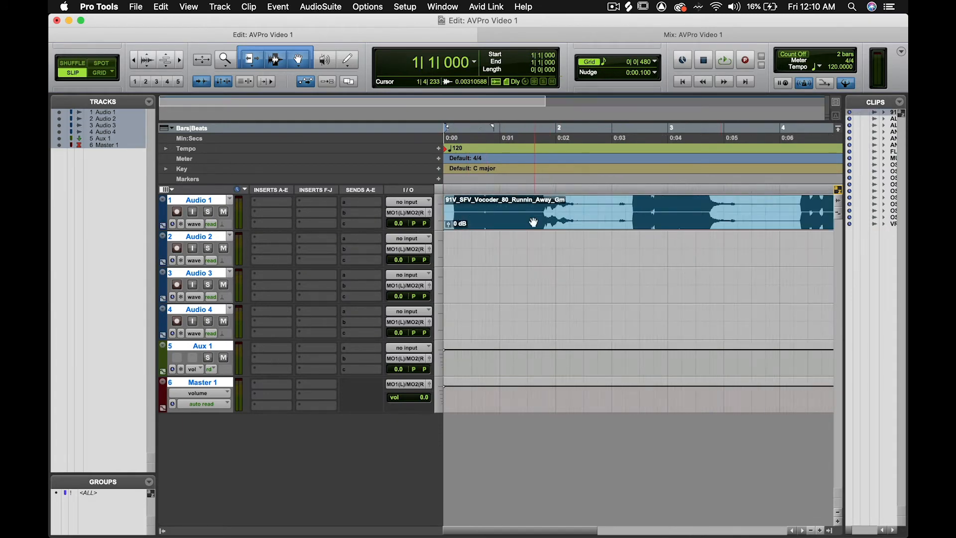
key(r)
click(505, 220)
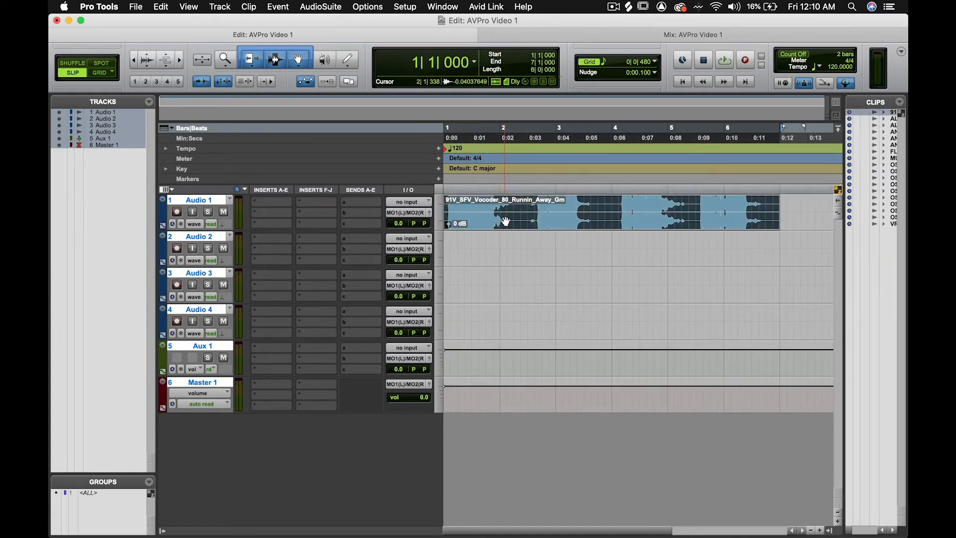
key(space)
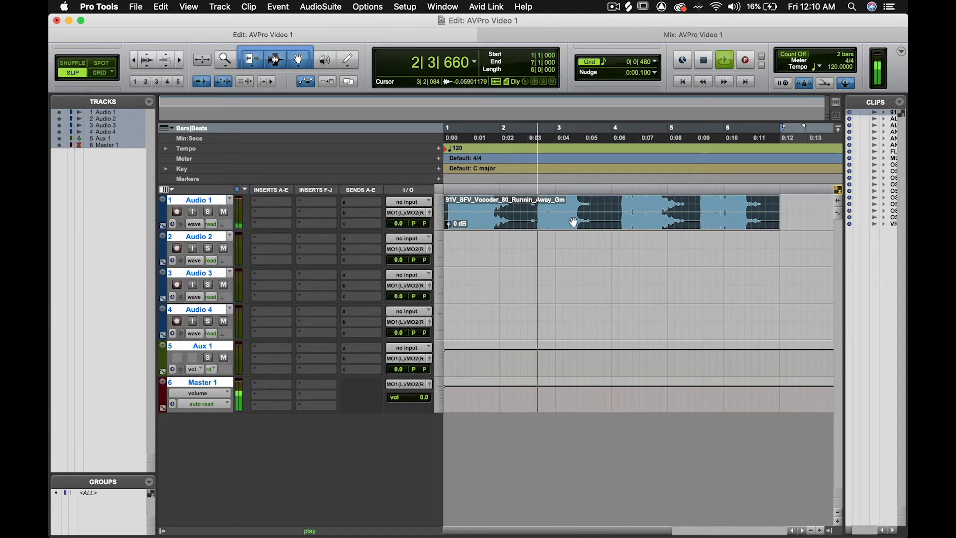
key(space)
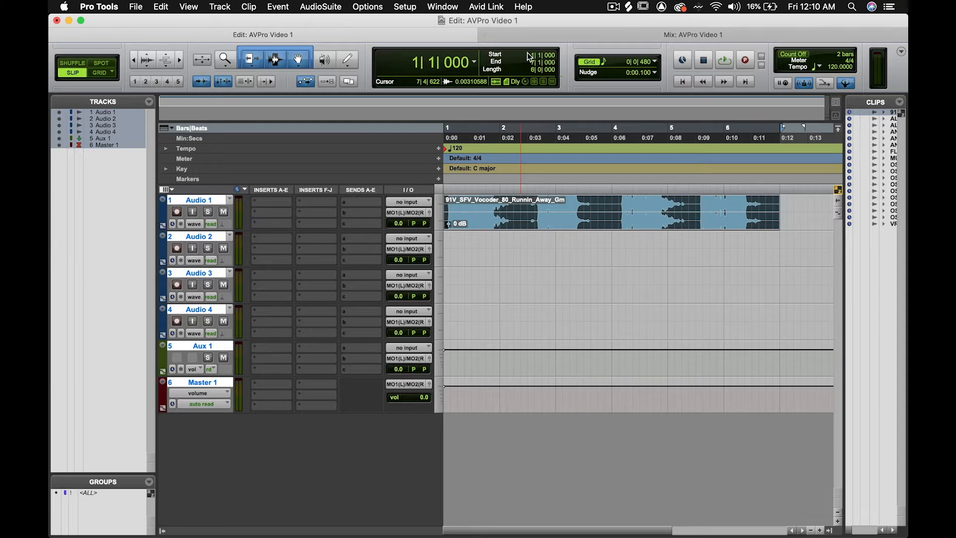
Open a new Soundbase workspace showing the audio files in the Samples folder
click(403, 6)
mouse_move(433, 5)
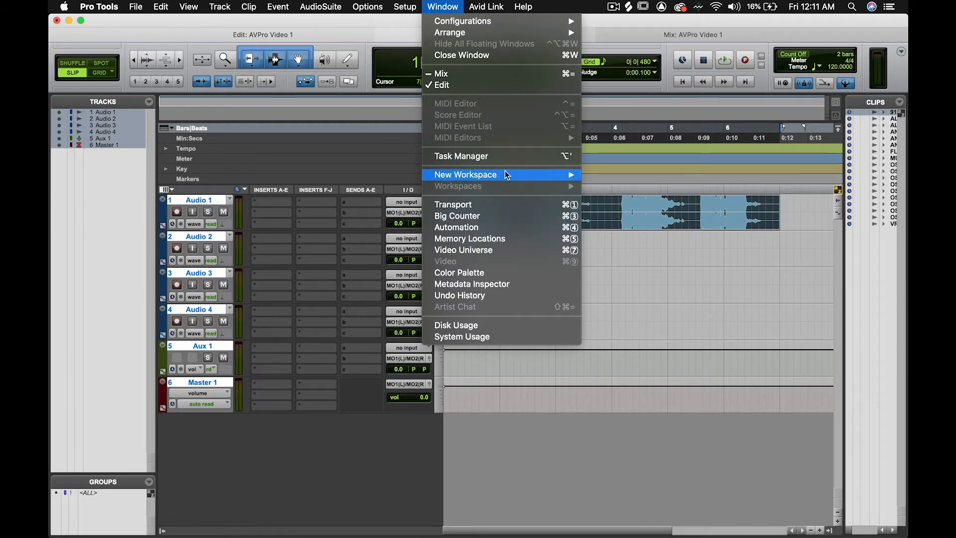
mouse_move(508, 176)
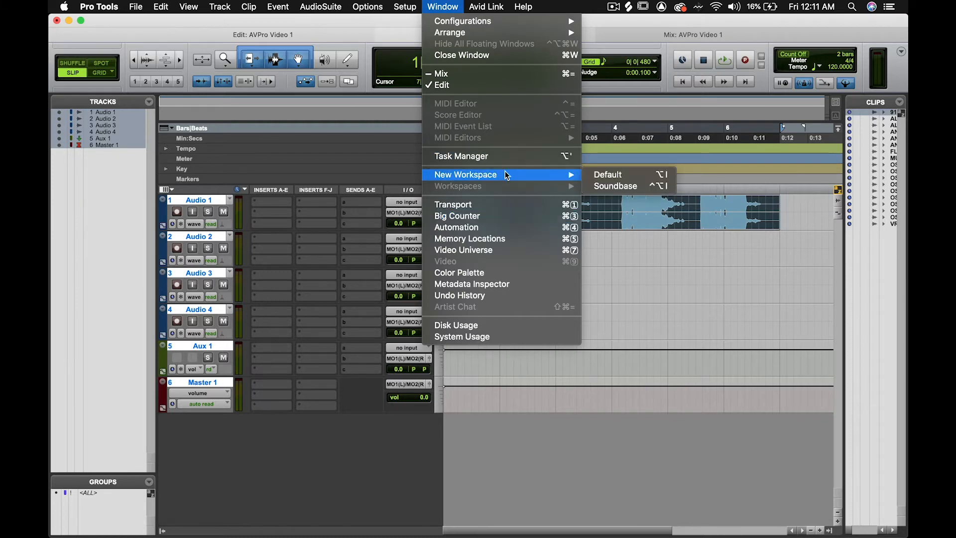
click(608, 185)
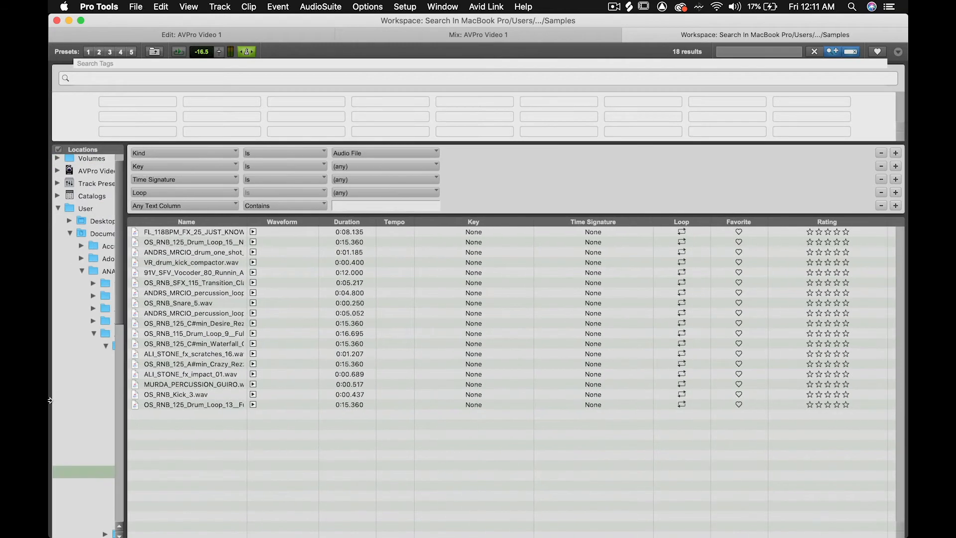
Preview every sample in the Samples list one after another, from the first file to OS_RNB_125_Drum_Loop_13
click(196, 232)
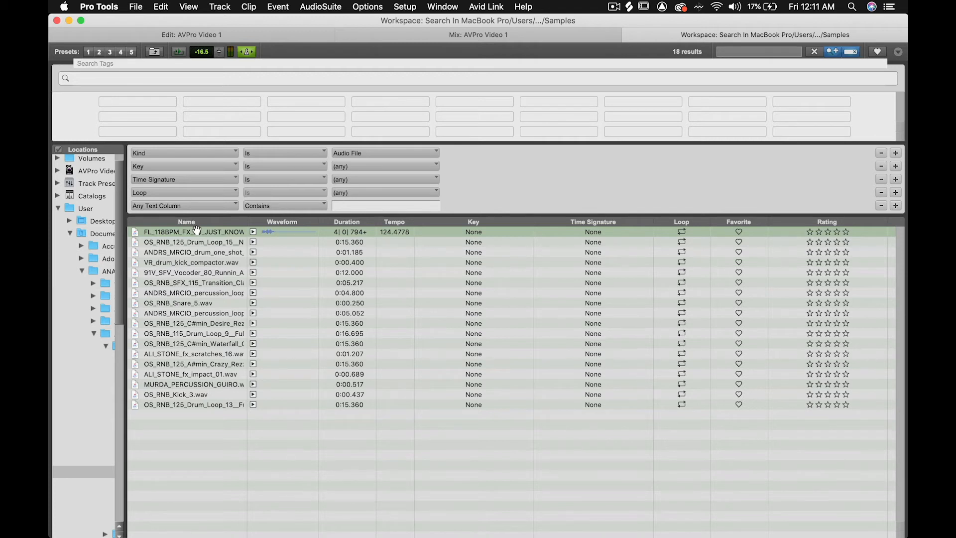
key(space)
key(Down)
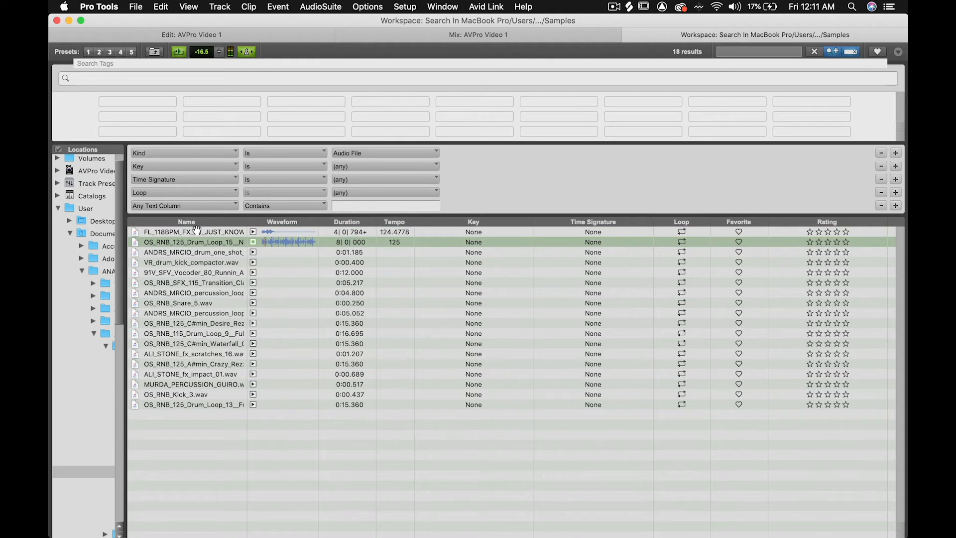
key(Down)
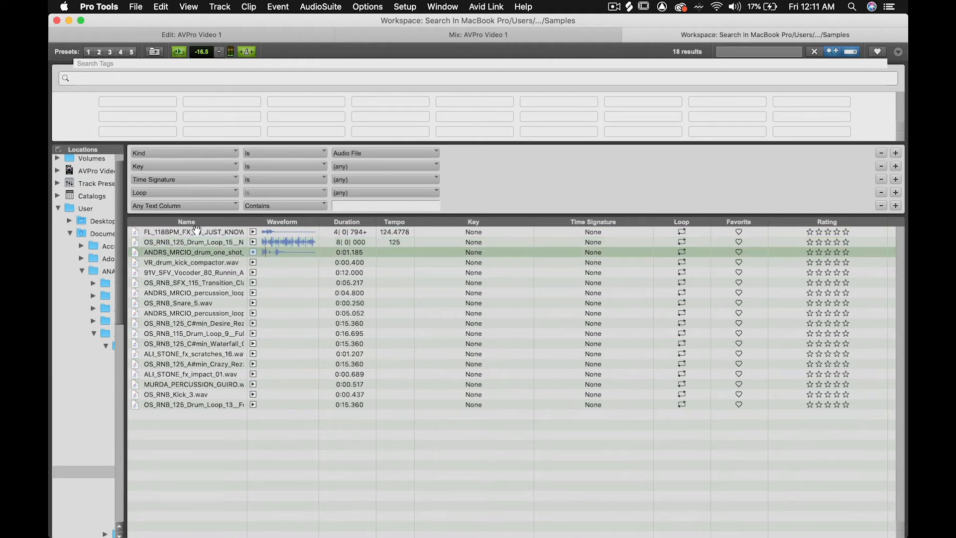
key(Down)
key(Down)
key(Down)
key(Down)
key(Down)
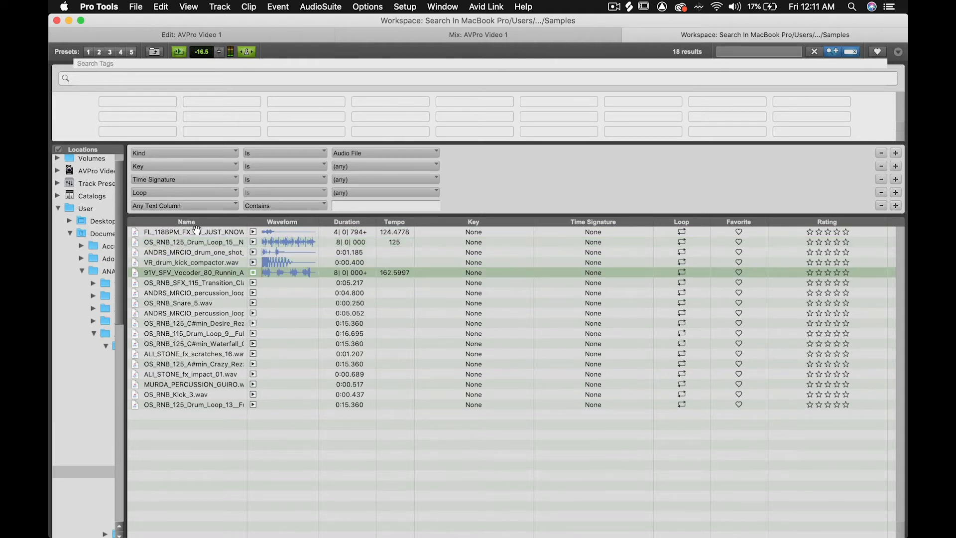
key(Down)
key(Down)
key(Down)
key(Down)
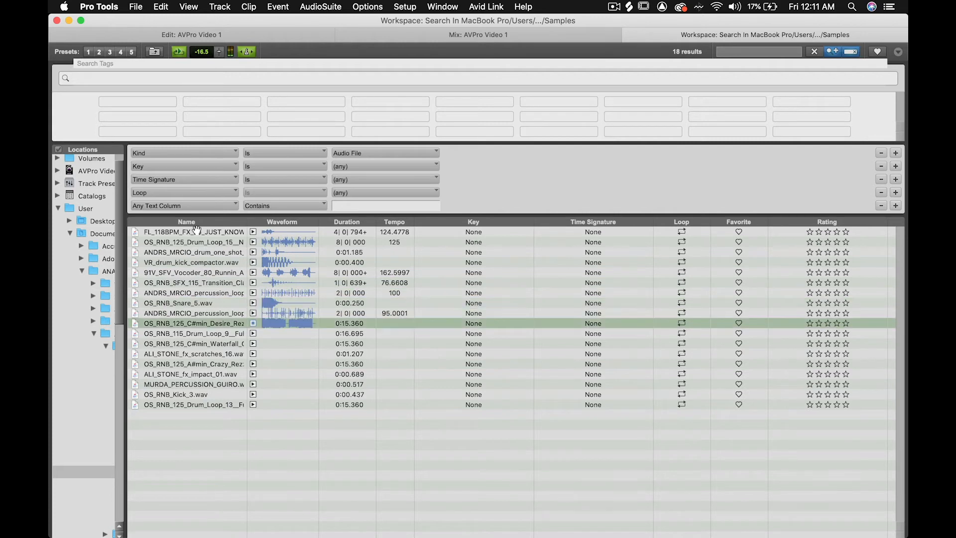
key(Down)
key(Down)
key(Down)
key(Down)
key(Down)
key(Down)
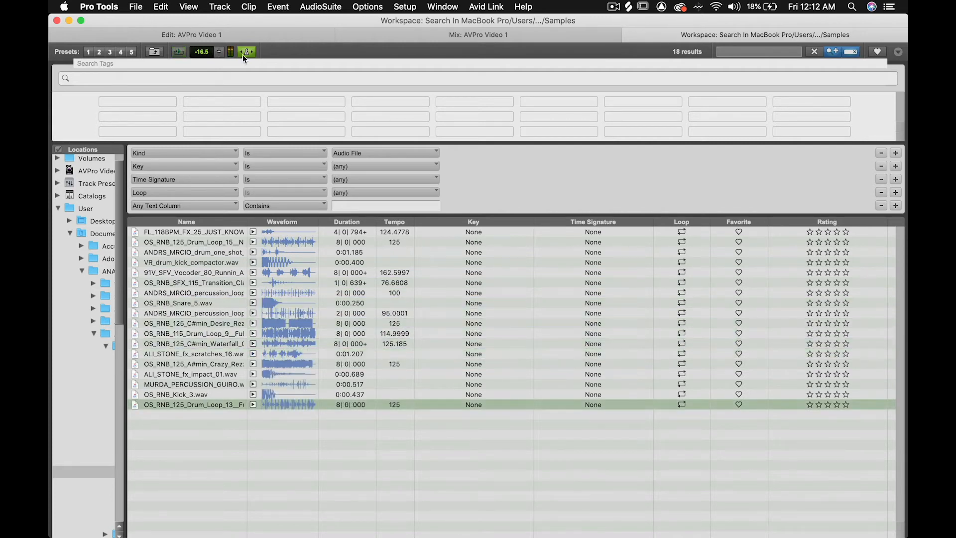
Preview OS_RNB_125_Drum_Loop_13 without matching it to the session tempo, and compare it with the tempo in the Edit window
click(246, 51)
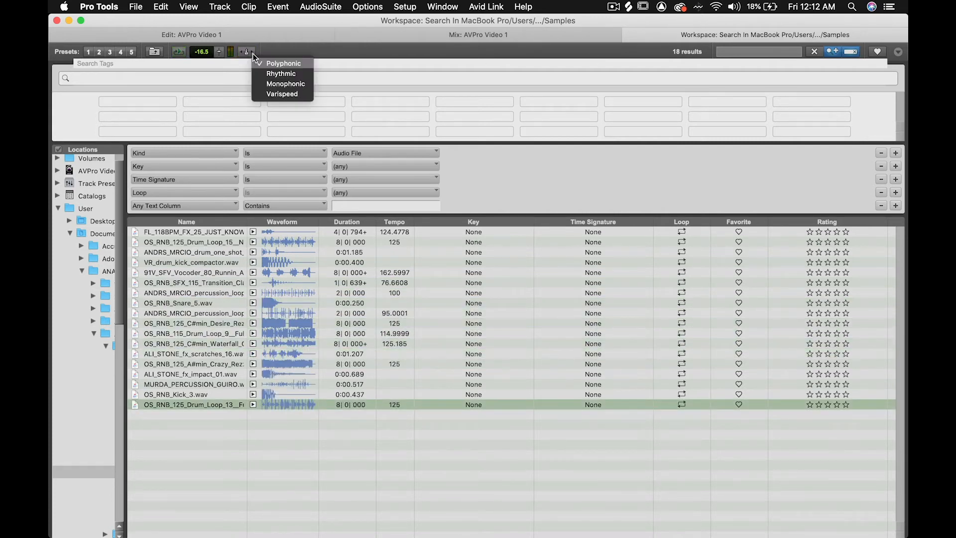
click(243, 50)
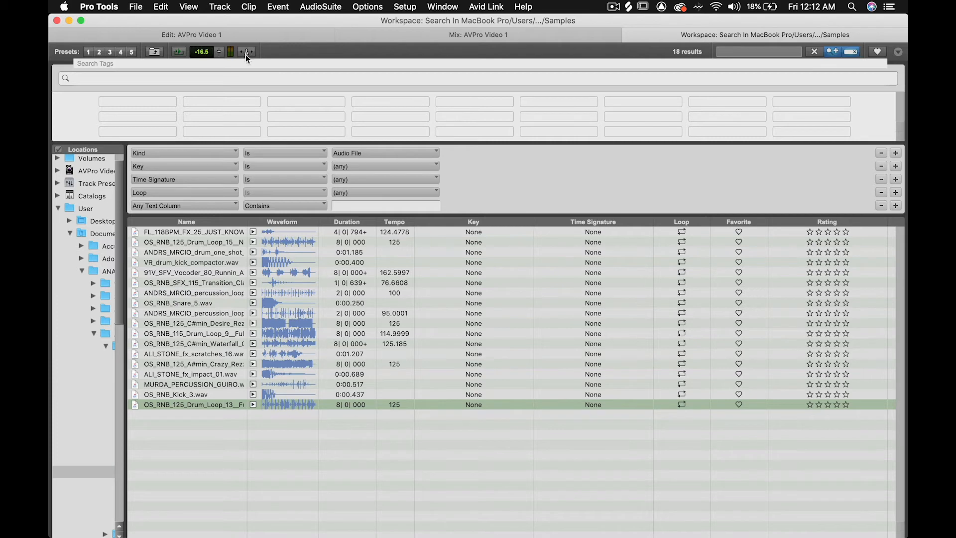
key(space)
key(space)
key(super+equal)
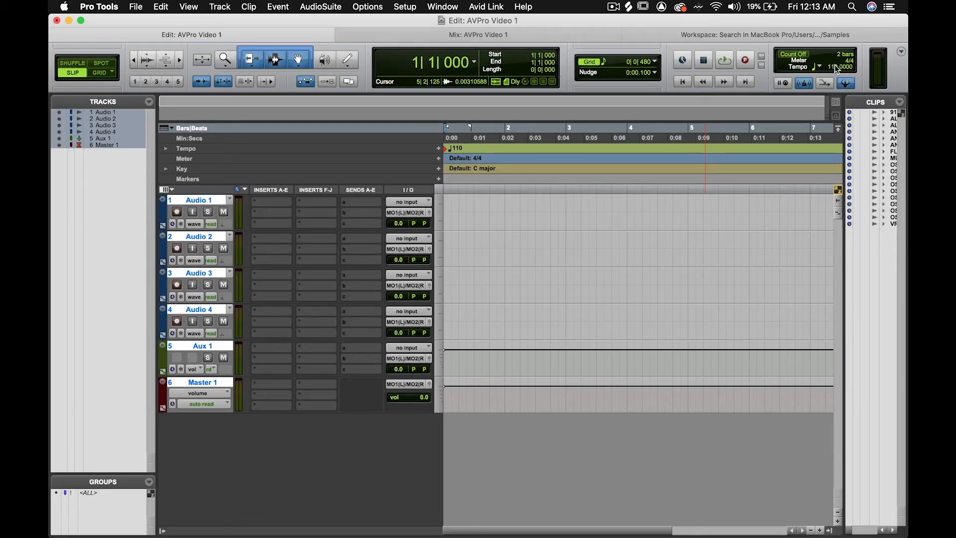
key(alt+semicolon)
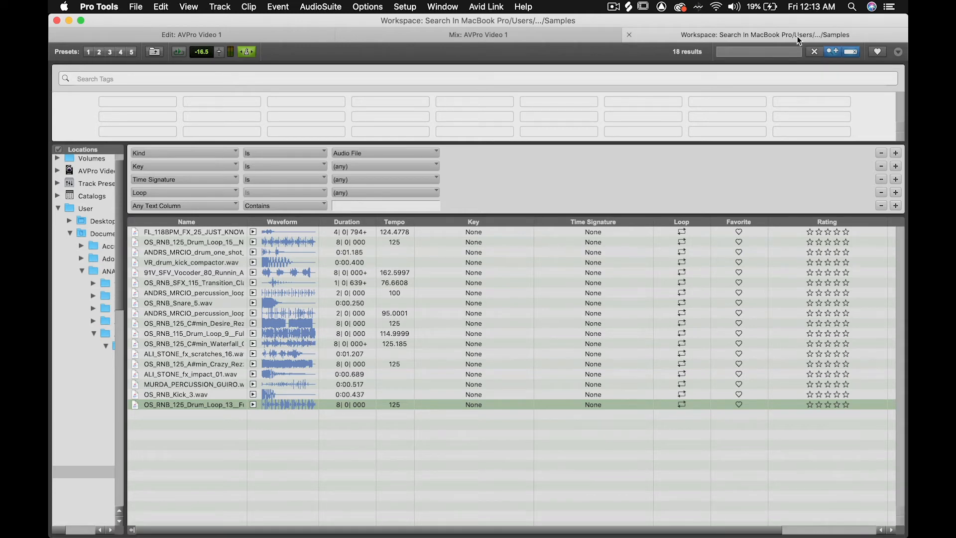
Detach the Soundbase workspace into its own window and hide the inserts, sends and I/O columns in the Edit window
drag(770, 39, 747, 93)
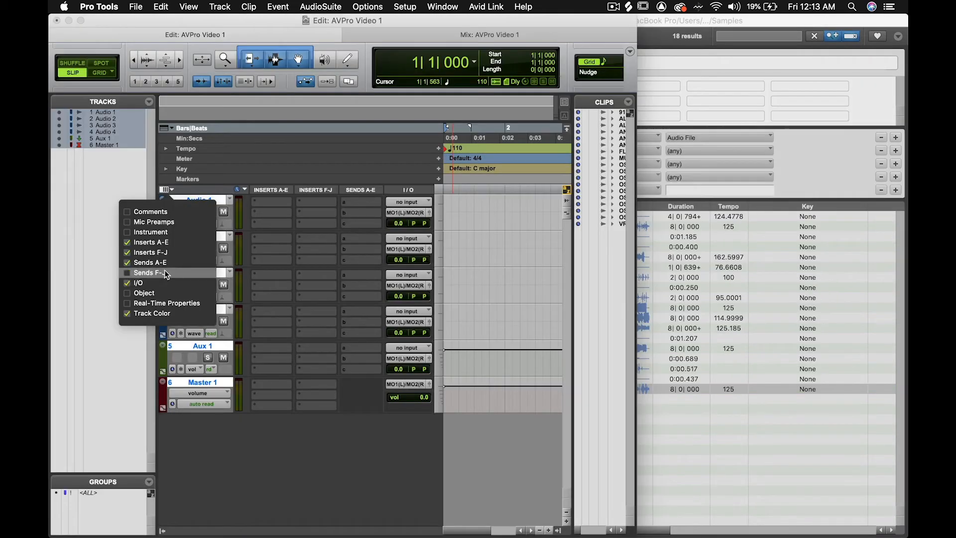
click(165, 263)
click(154, 253)
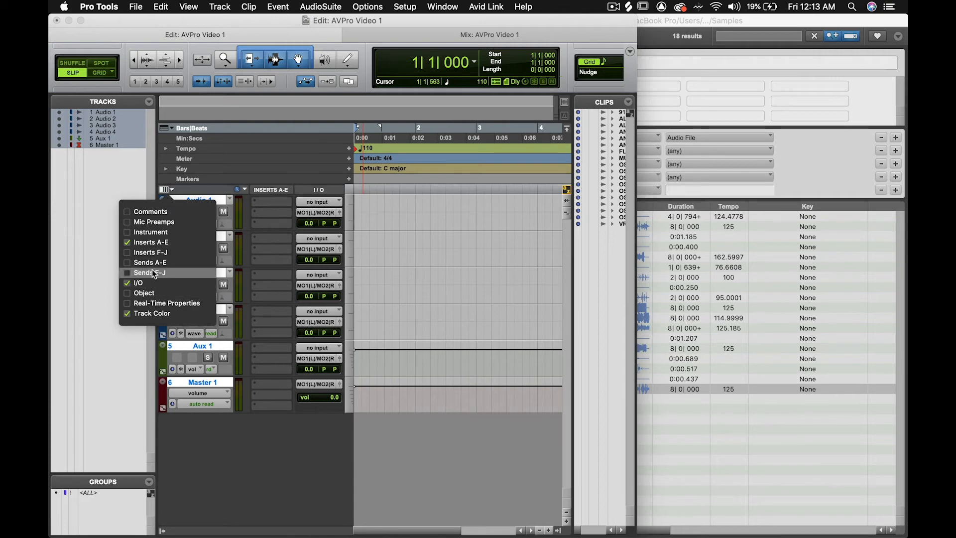
click(153, 242)
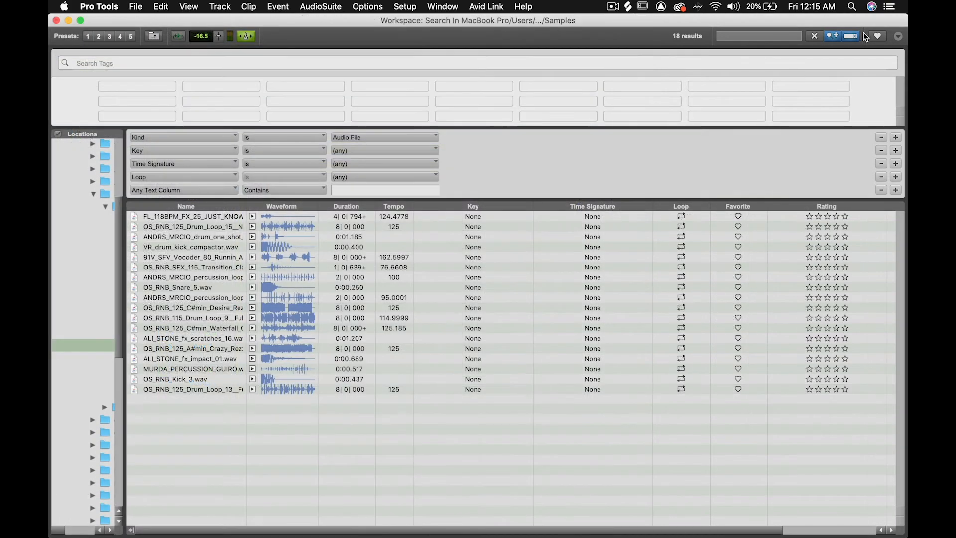
Narrow the workspace window to uncover the tracks and place OS_RNB_125_Drum_Loop_13 at the start of track Audio 1
click(294, 388)
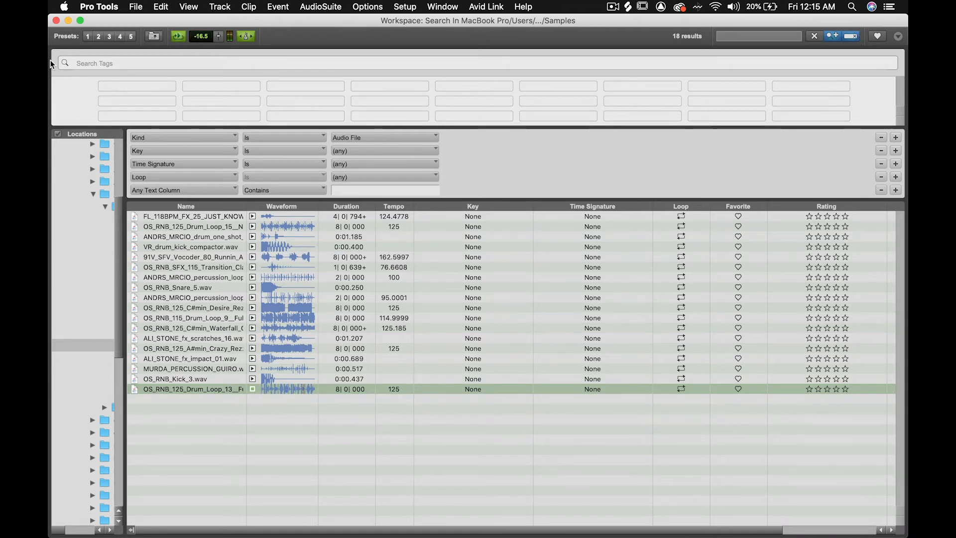
drag(50, 63, 407, 66)
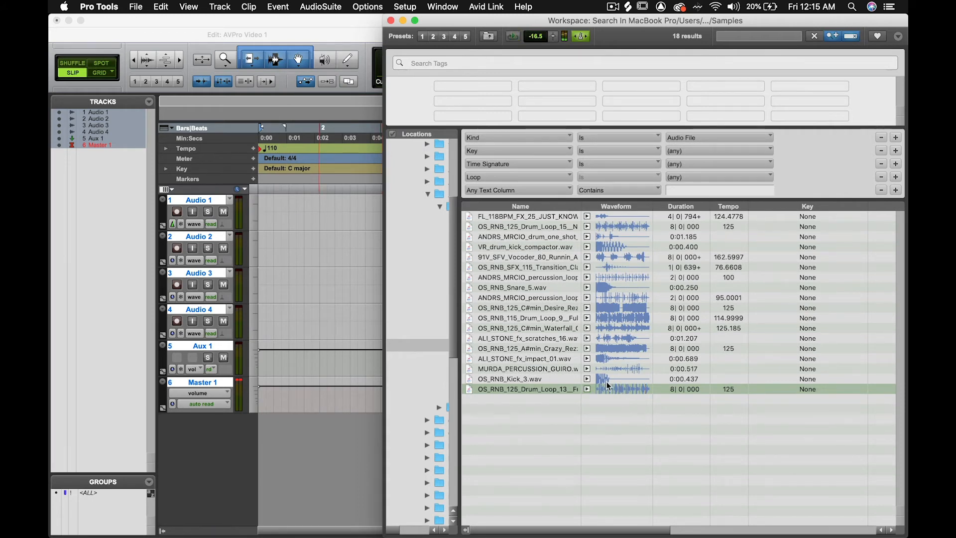
drag(288, 200, 289, 201)
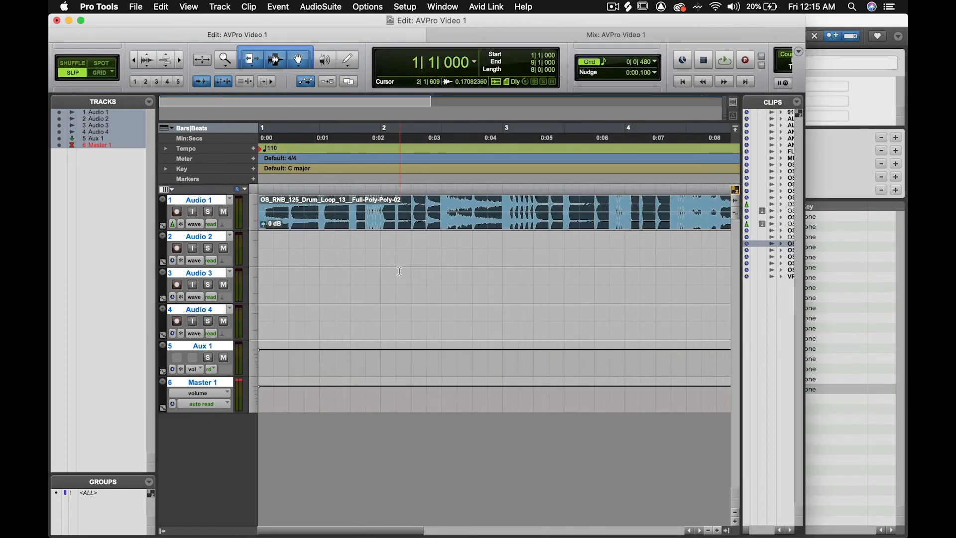
Lower the drum loop's clip gain to -13.2 dB while playing it back
key(space)
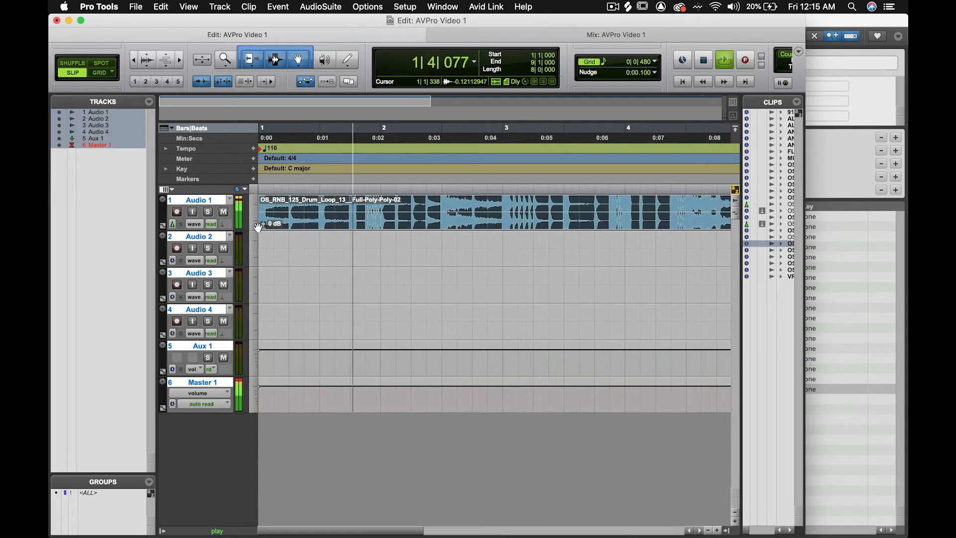
drag(263, 224, 262, 231)
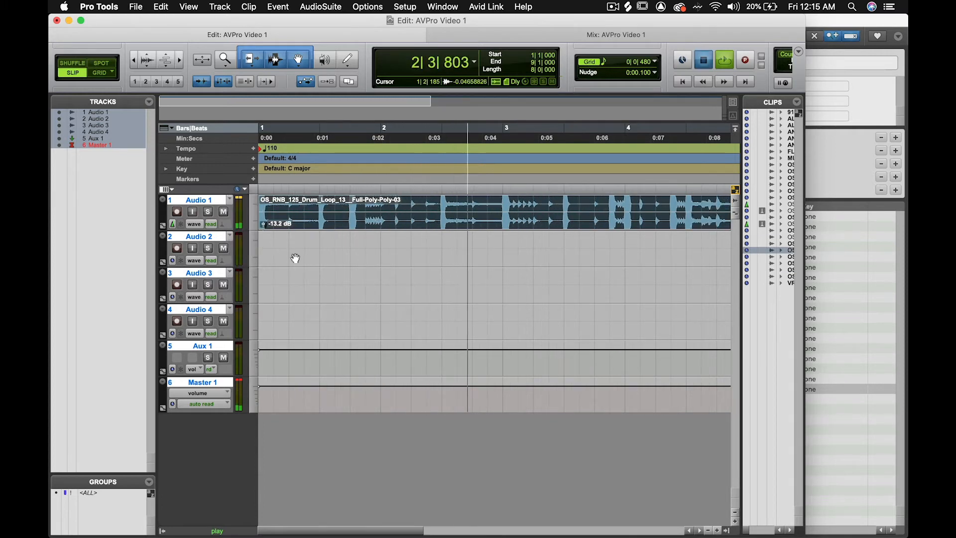
key(space)
click(209, 202)
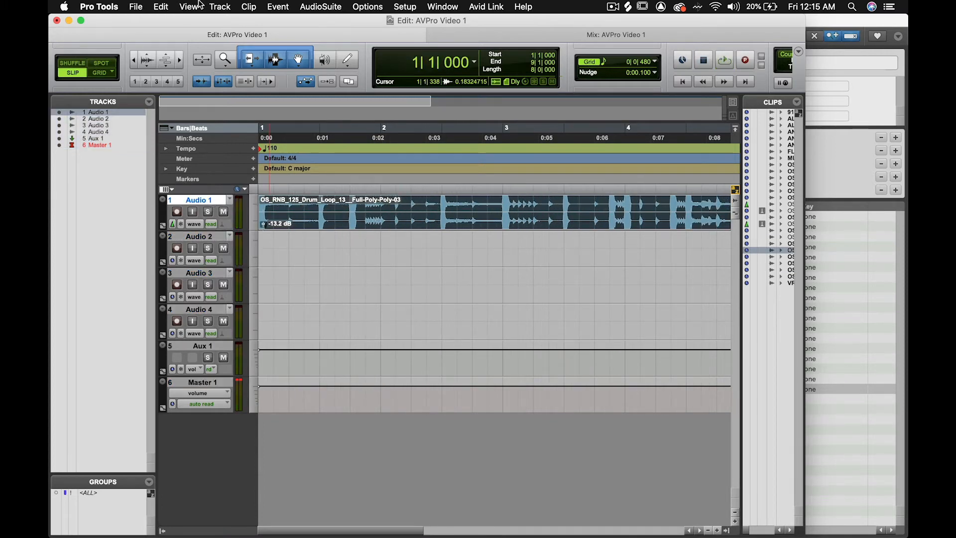
click(219, 6)
click(264, 351)
right_click(206, 238)
click(223, 240)
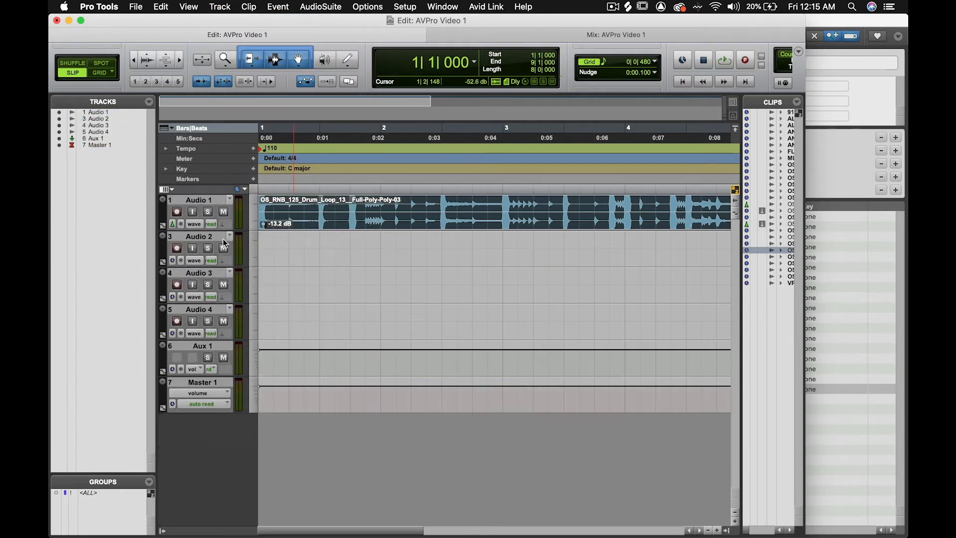
Create a click track above Audio 1 and play it back together with the drum loop
click(220, 7)
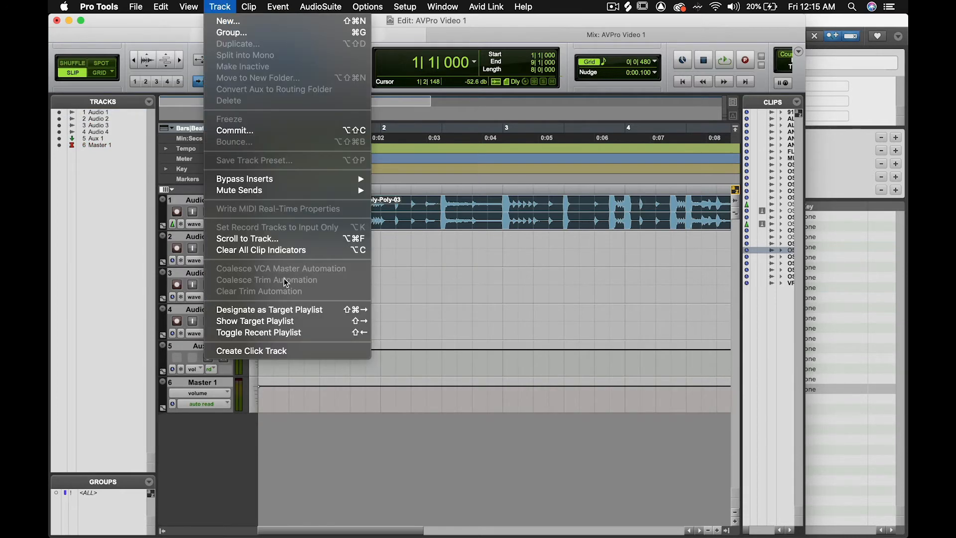
click(284, 351)
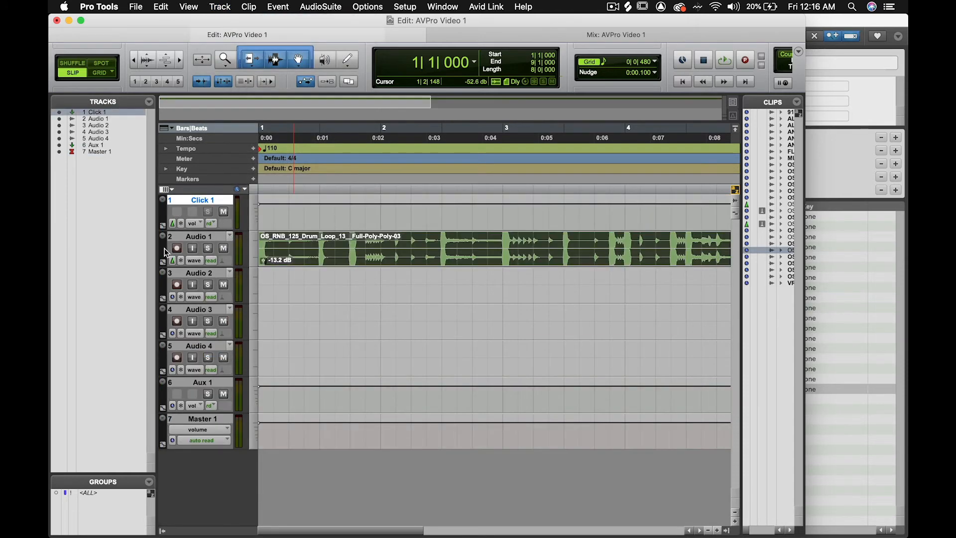
key(space)
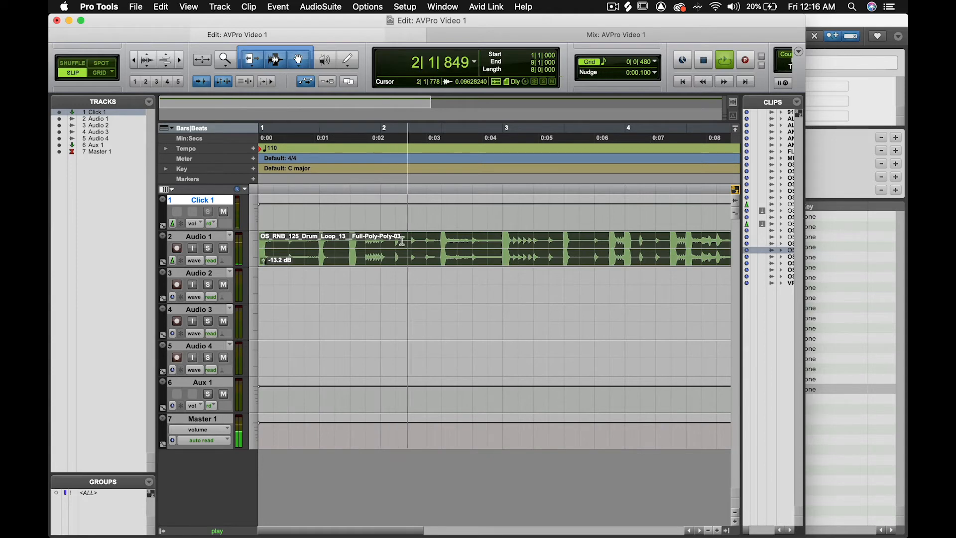
key(space)
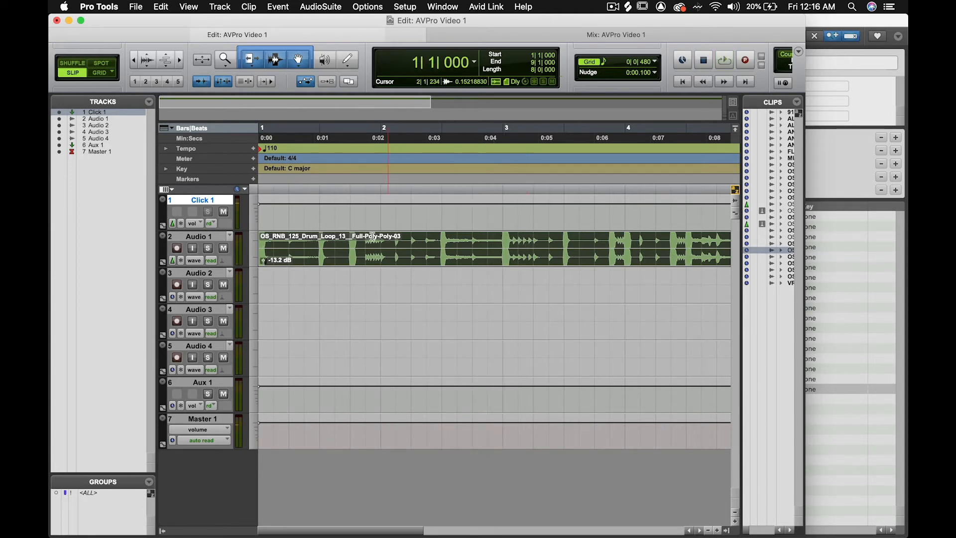
Preview OS_RNB_Kick_3, MURDA_PERCUSSION_GUIRO and ALI_STONE_fx_impact_01 in the workspace, and mark OS_RNB_125_Drum_Loop_13 as a favorite
key(alt+semicolon)
click(524, 382)
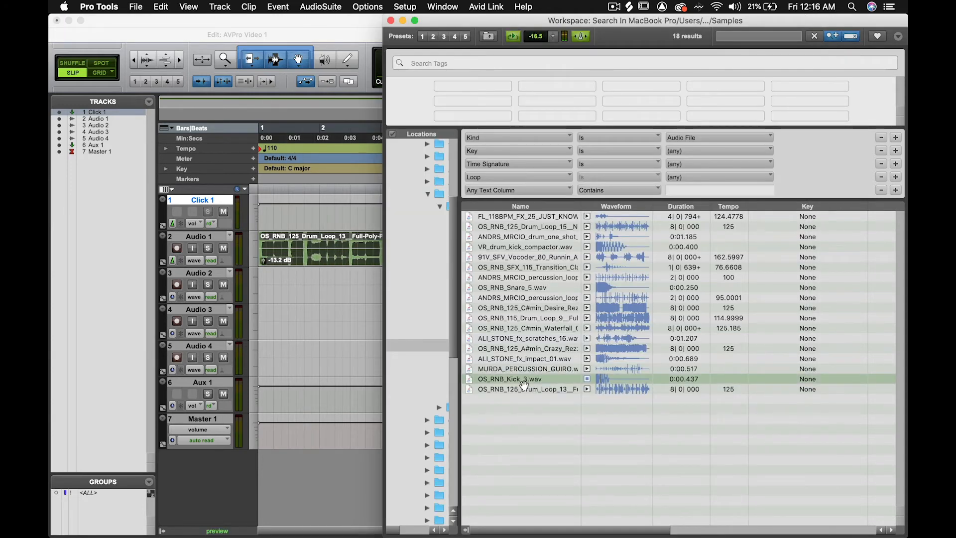
key(Up)
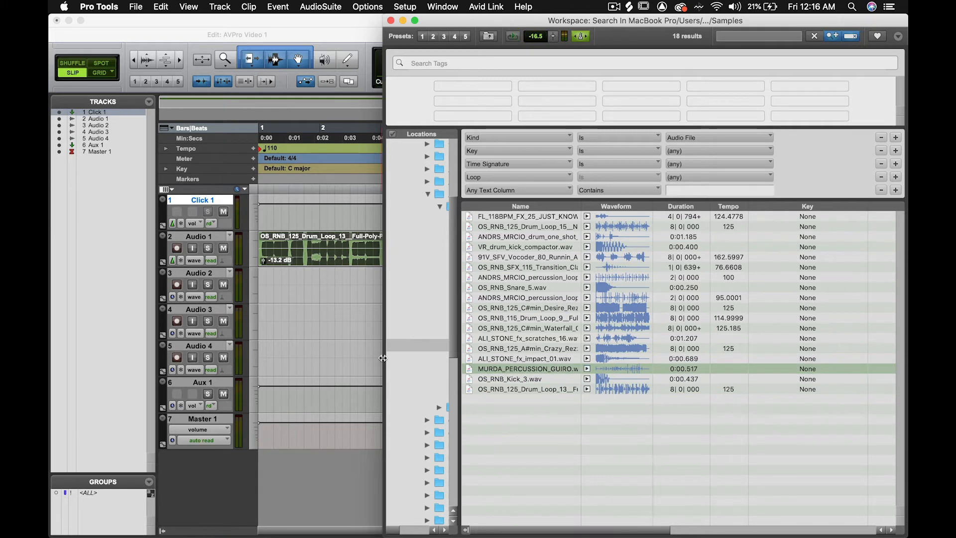
drag(382, 357, 50, 359)
key(Up)
key(Up)
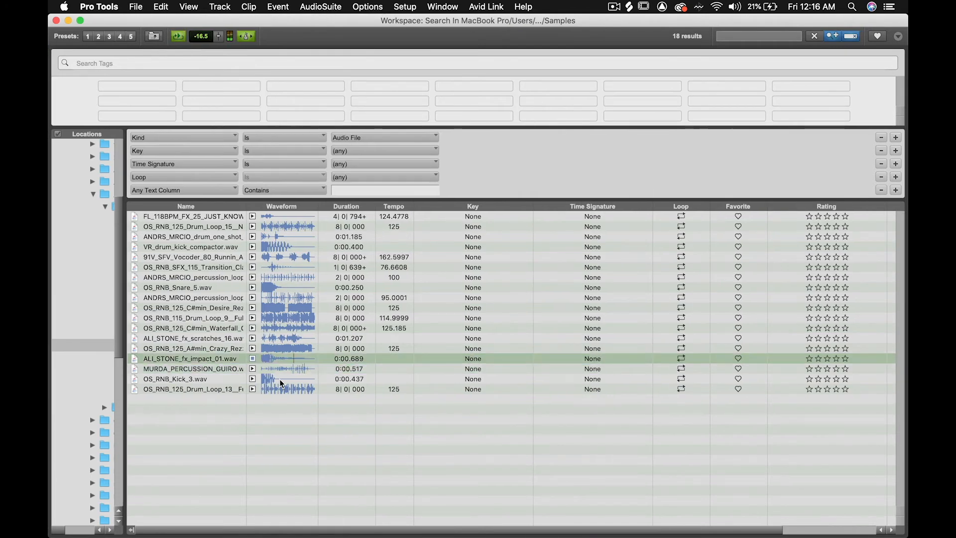
click(738, 389)
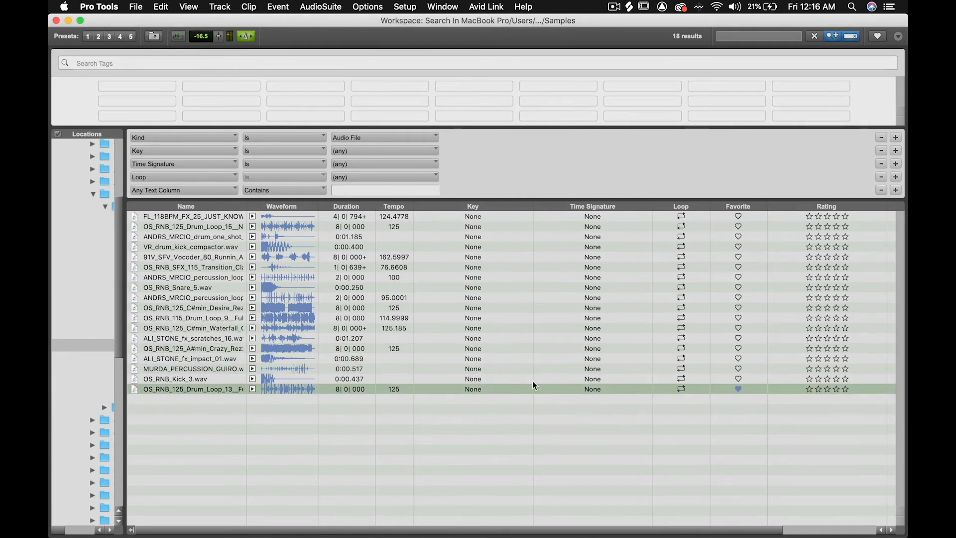
Preview the ANDRS_MRCIO_percussion_loop_caja_vallenata sample and place it at the start of track Audio 2
click(228, 308)
key(Up)
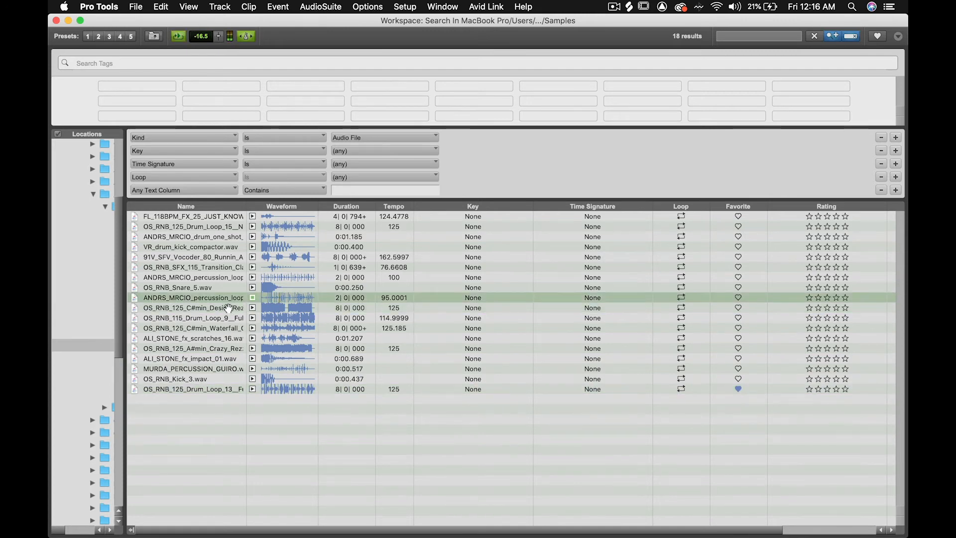
drag(237, 299, 299, 296)
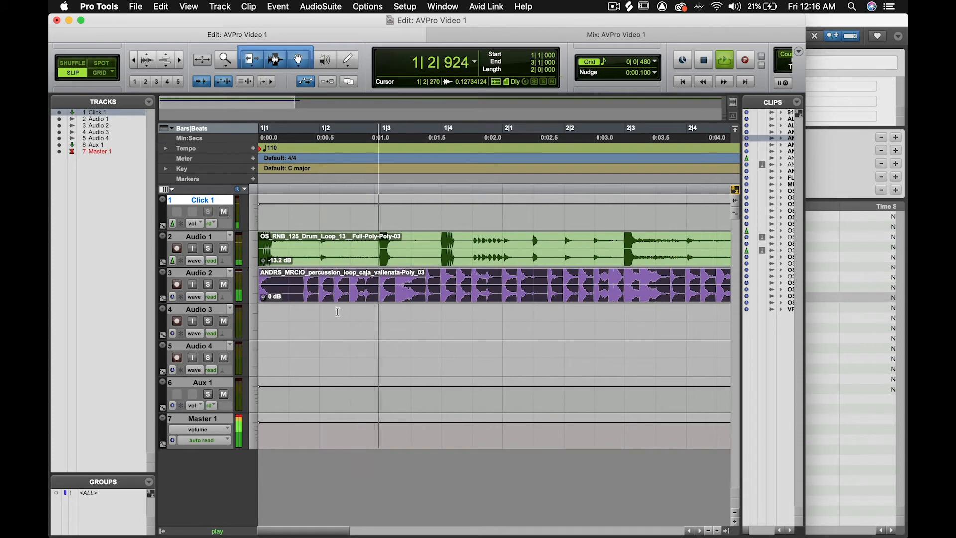
Lower the percussion loop's clip gain to -19.8 dB during playback
key(r)
drag(264, 298, 265, 315)
key(space)
Rename track Audio 1 as BEAT and track Audio 2 as PERC
double_click(204, 237)
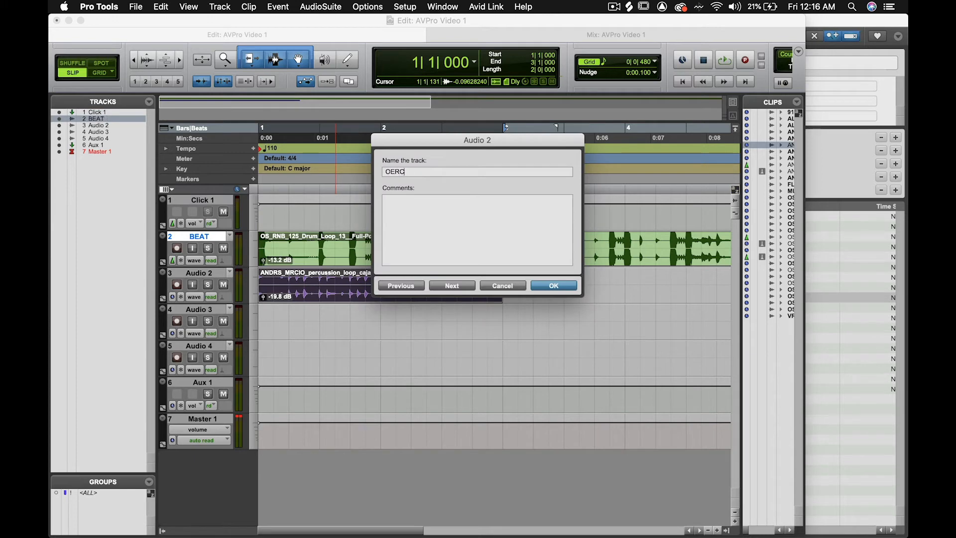
key(Return)
Hide the track and group lists and show the I/O column in the Edit window
click(162, 531)
click(59, 134)
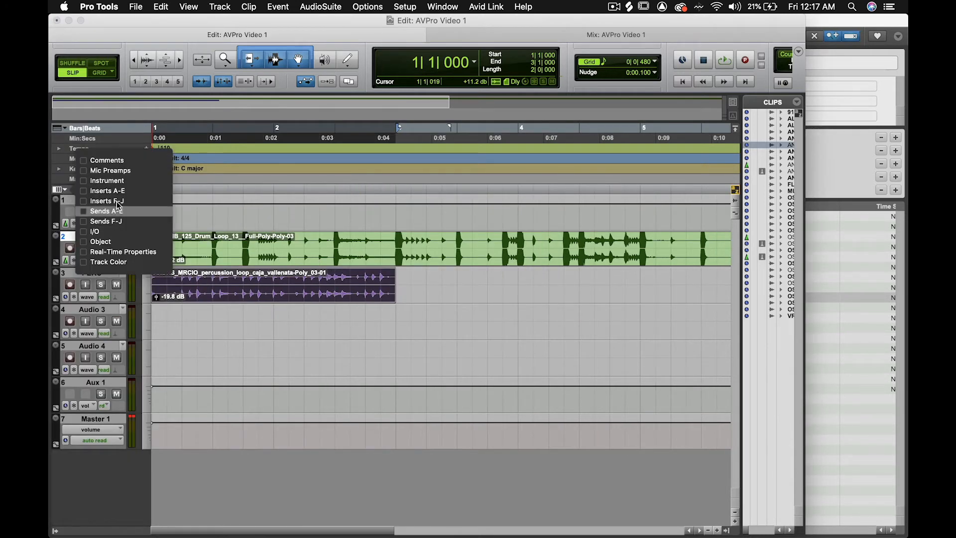
click(86, 228)
Play back the session and duplicate the percussion clip on track PERC directly after the original
key(space)
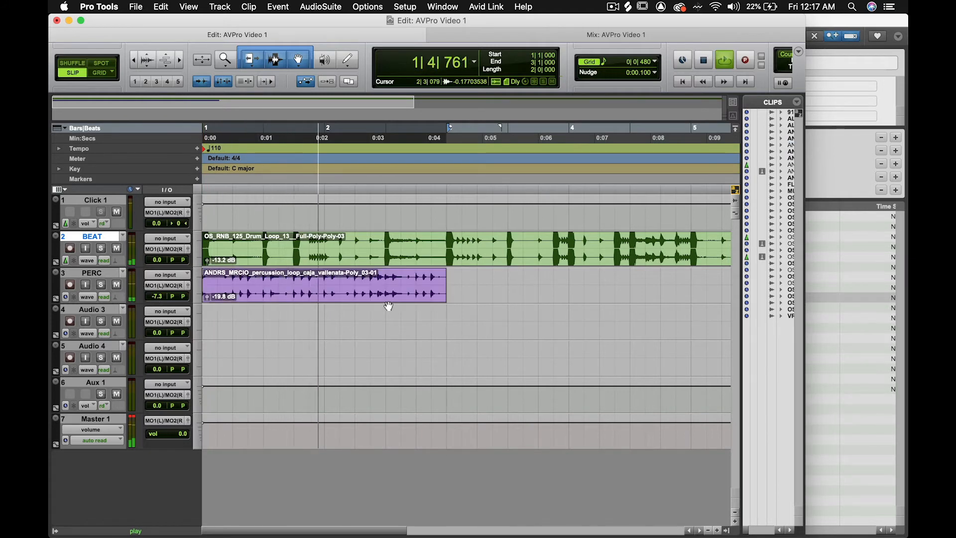
key(super+d)
key(super+bracketleft)
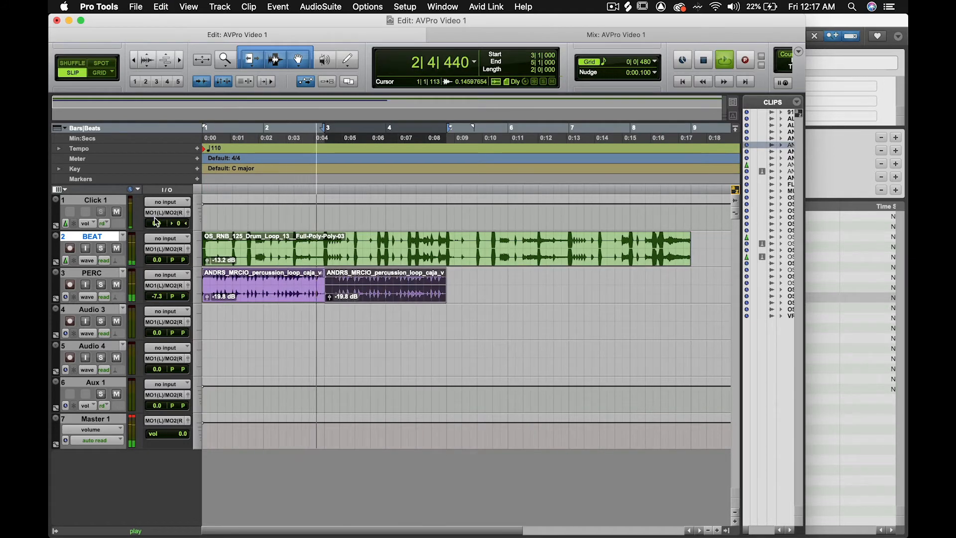
click(358, 281)
key(super+bracketright)
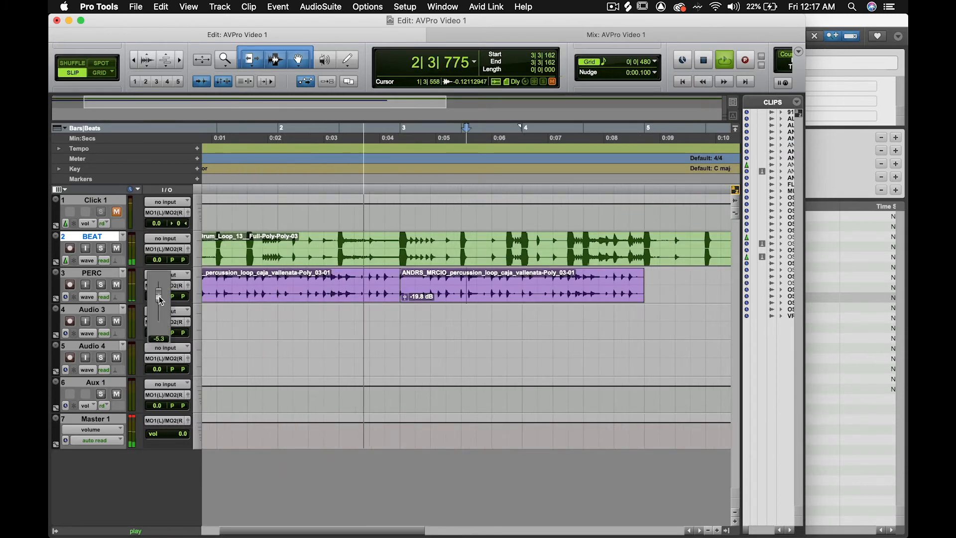
Render the drum loop clip on track BEAT with the AudioSuite Time Shift plug-in, transposed by -6.00 semitones
key(super+bracketleft)
key(super+bracketleft)
click(283, 261)
key(space)
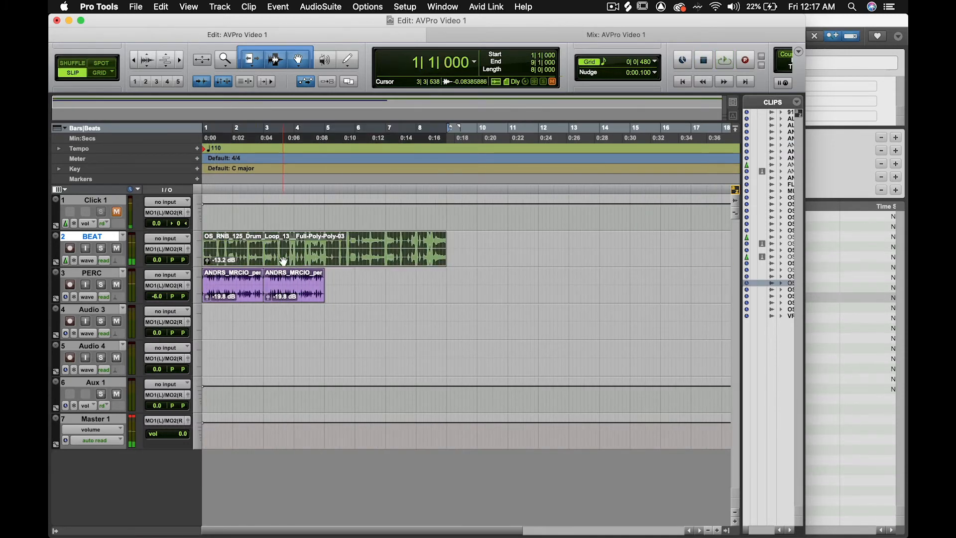
click(312, 7)
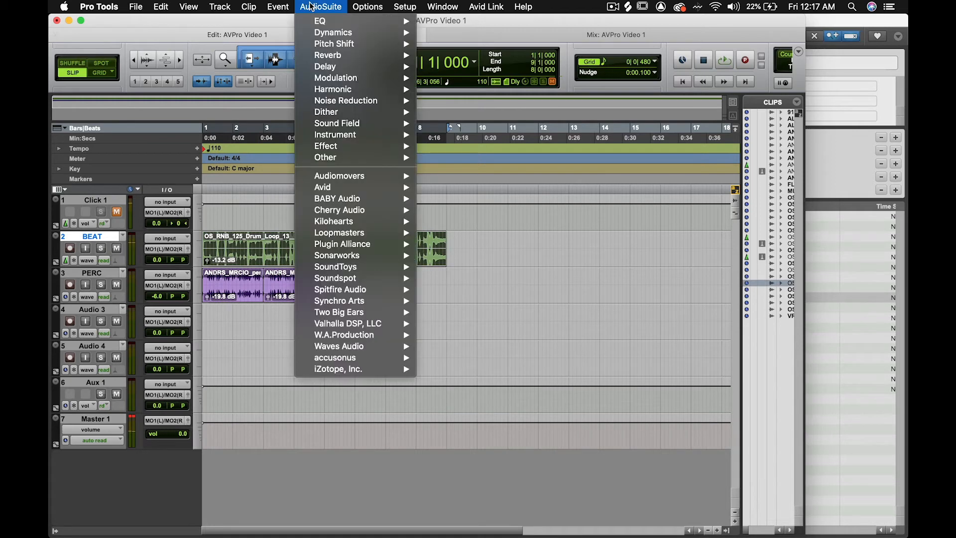
mouse_move(343, 44)
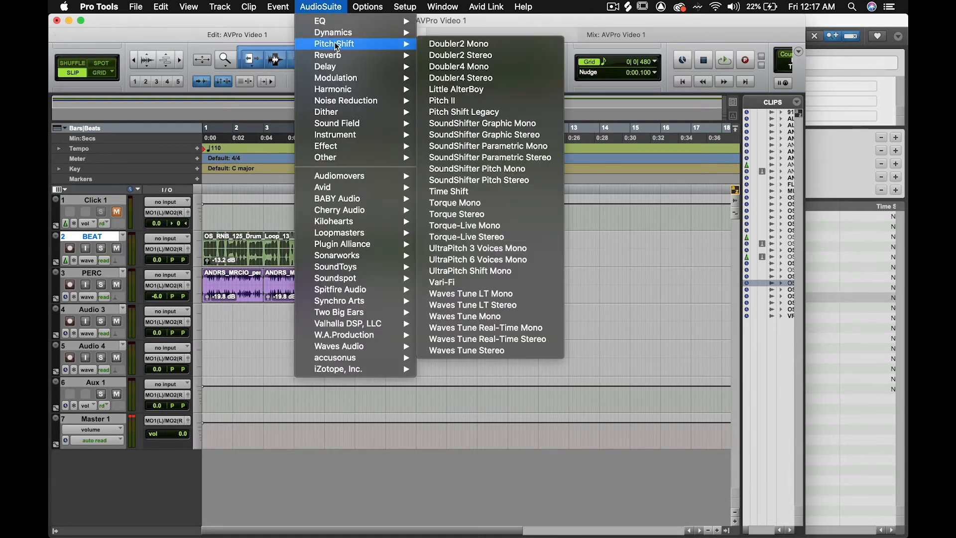
click(493, 192)
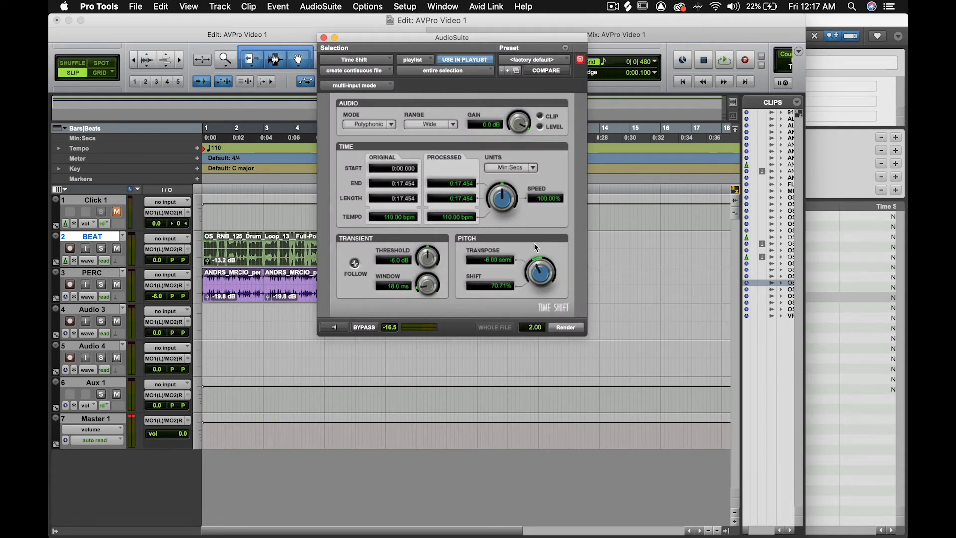
drag(408, 37, 535, 95)
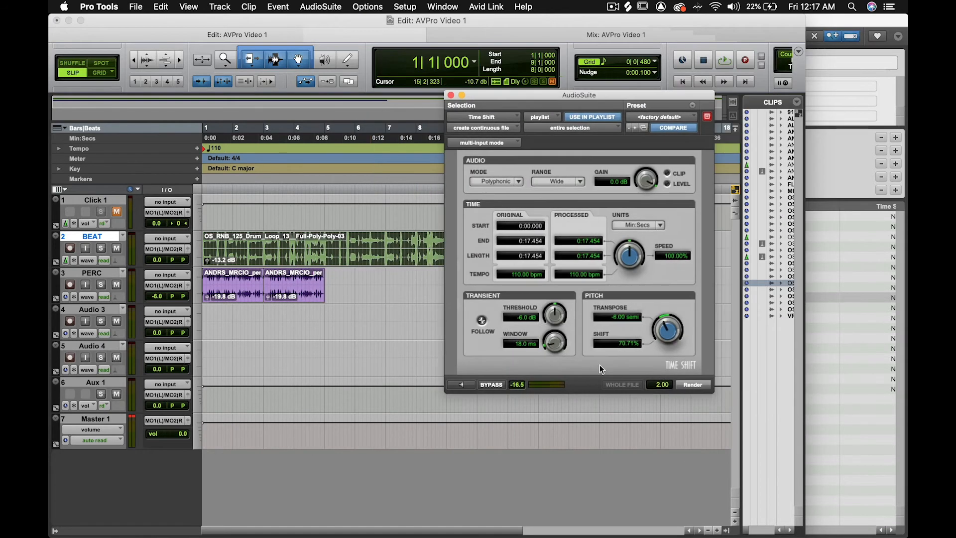
click(692, 386)
Play back the rendered drum loop, close Time Shift, and lower track PERC's volume to -7.3 dB
key(space)
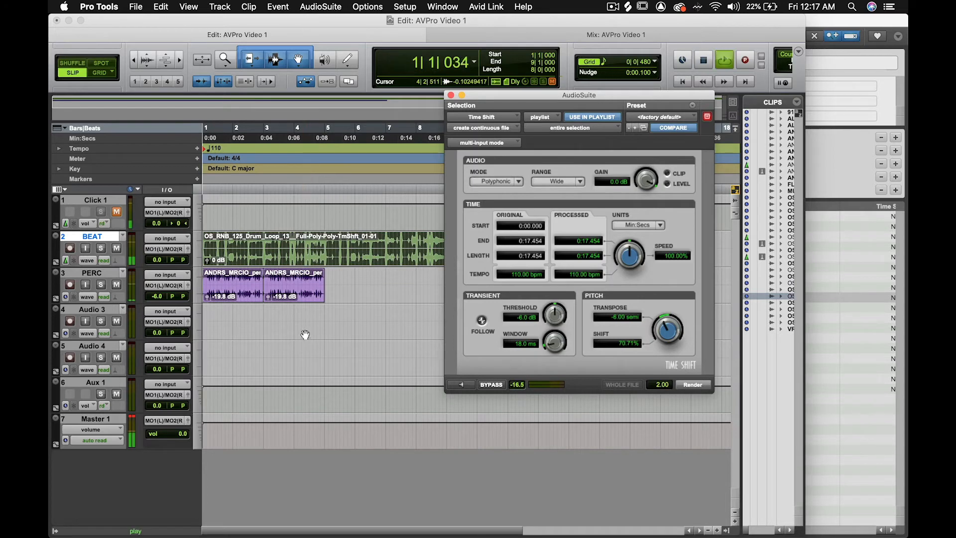
click(450, 95)
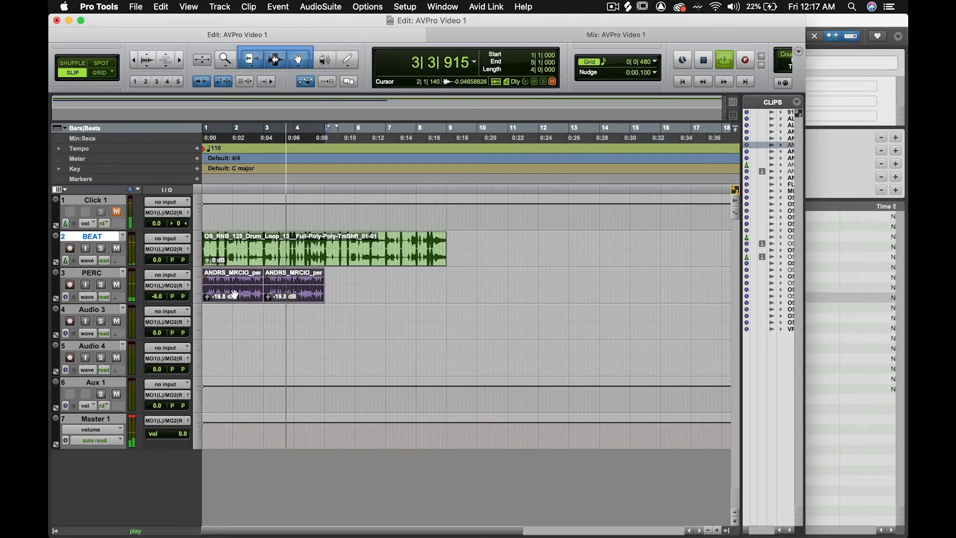
drag(158, 298, 159, 301)
key(space)
Audition the 100 BPM cowbell percussion loop, place it on track Audio 3 at bar 3, and rename the track as BELL
click(839, 250)
click(602, 294)
scroll(598, 313, left, 2)
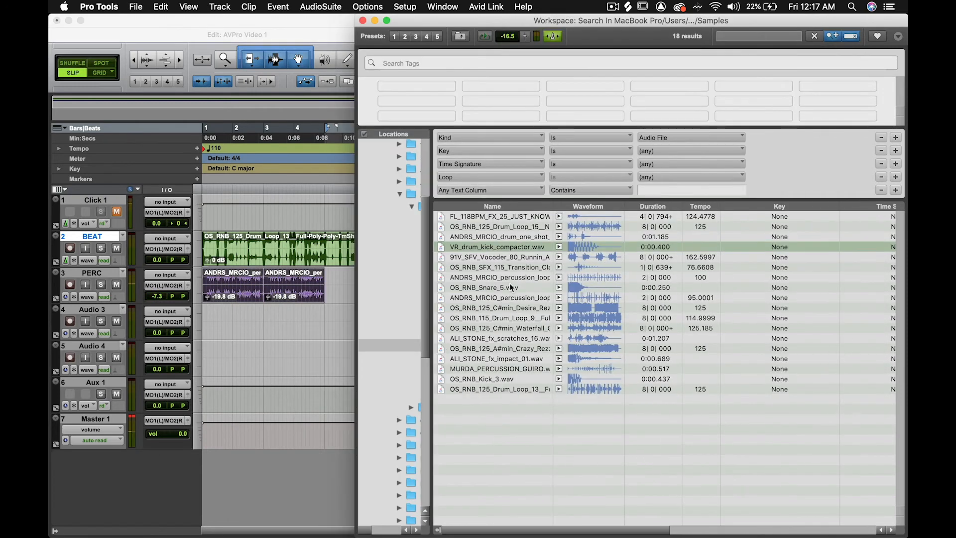
scroll(510, 283, right, 2)
click(508, 278)
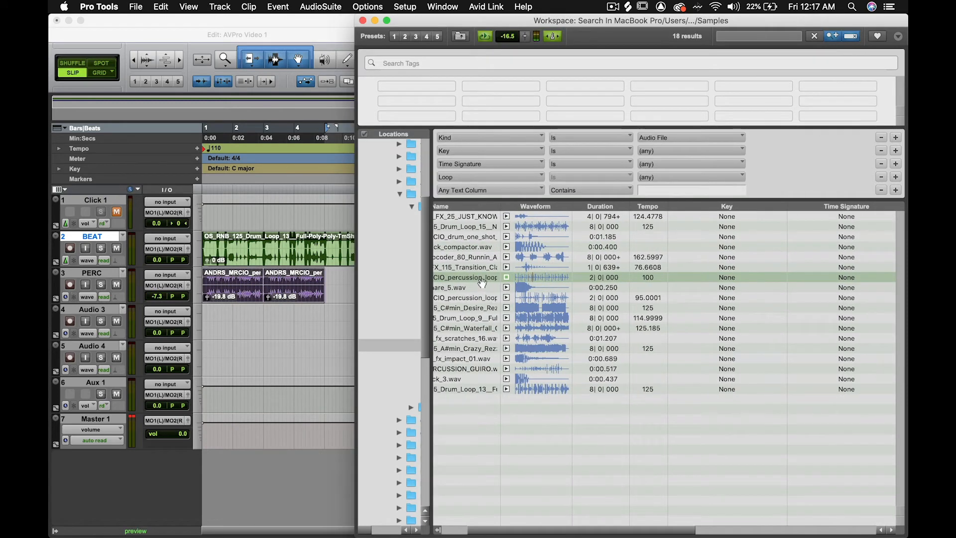
drag(302, 321, 294, 321)
double_click(82, 310)
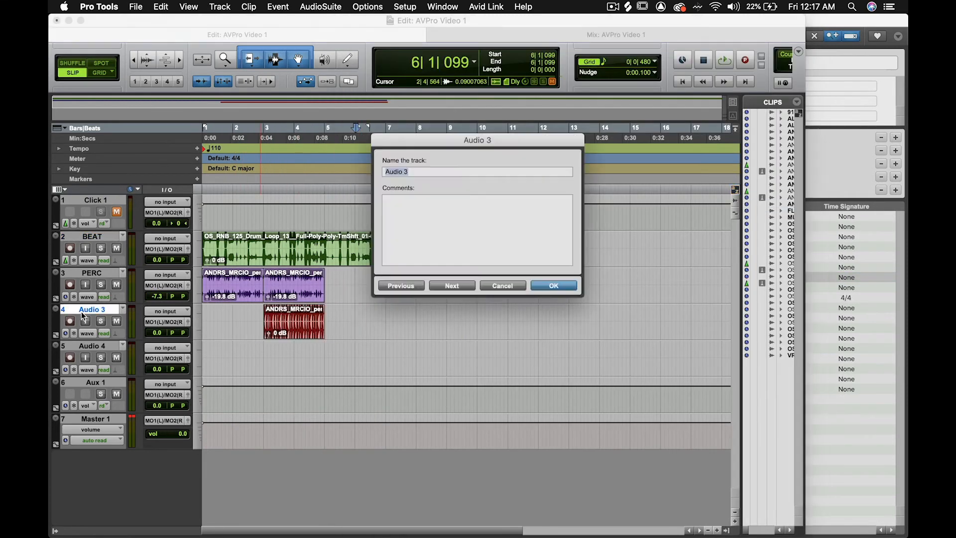
key(Return)
Switch to Grid mode and lower the cowbell clip's gain to -16.0 dB during playback
key(t)
key(t)
key(r)
click(353, 314)
key(t)
key(t)
key(r)
drag(398, 330, 378, 335)
key(r)
click(271, 321)
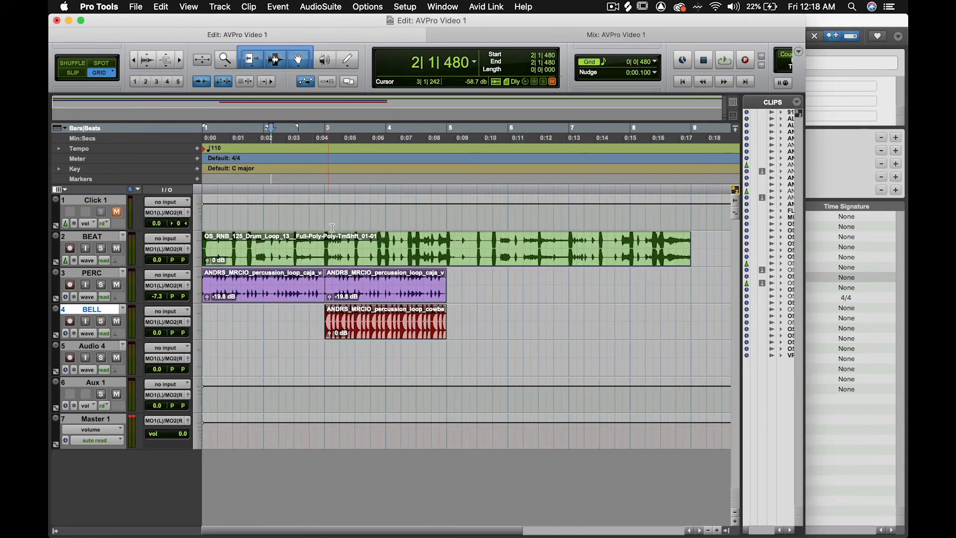
key(space)
key(t)
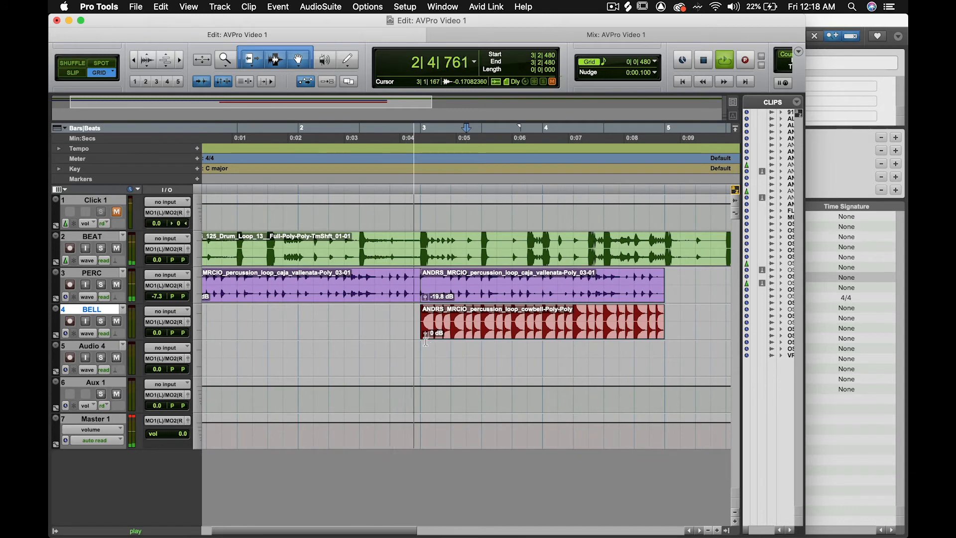
drag(425, 333, 427, 343)
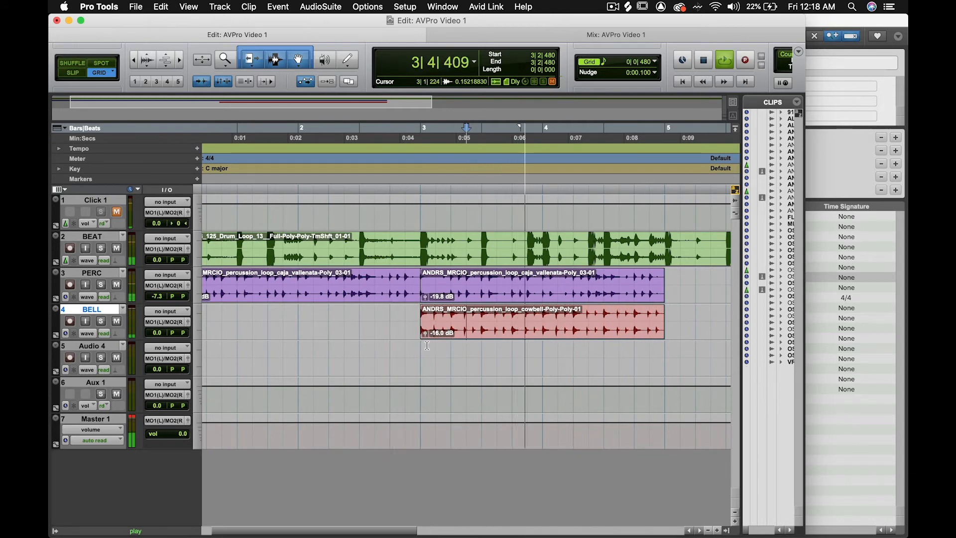
key(space)
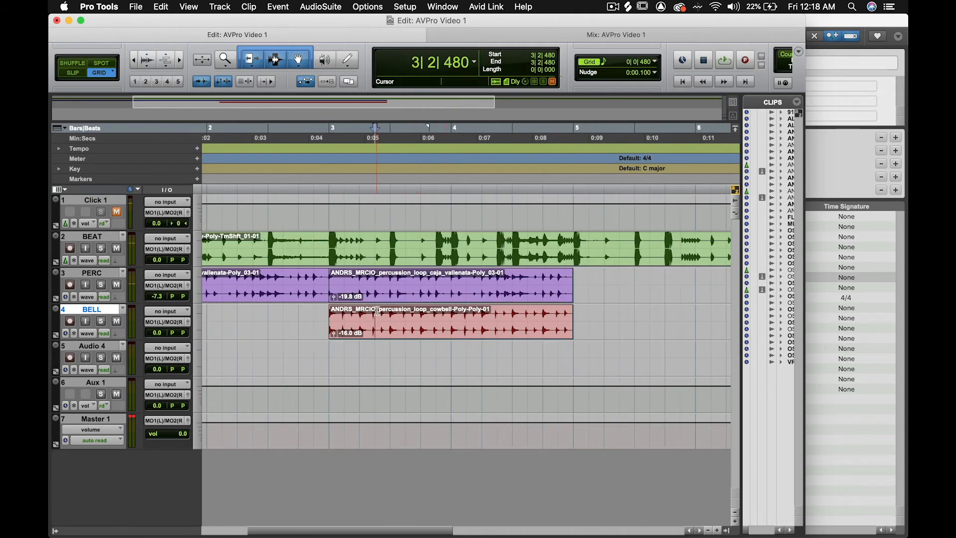
Split the cowbell clip on track BELL after its first hit and delete the rest of the loop
key(t)
key(t)
super+click(340, 317)
key(b)
key(r)
key(r)
click(498, 331)
key(Delete)
scroll(478, 336, left, 2)
click(454, 332)
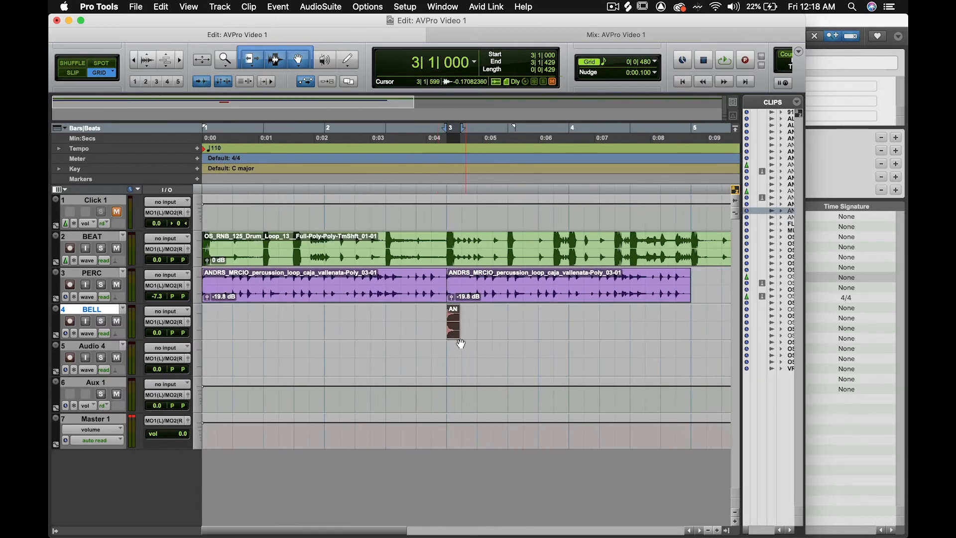
Play back the single bell hit together with the beat around bar 3
key(r)
key(t)
click(431, 328)
key(space)
click(491, 333)
key(t)
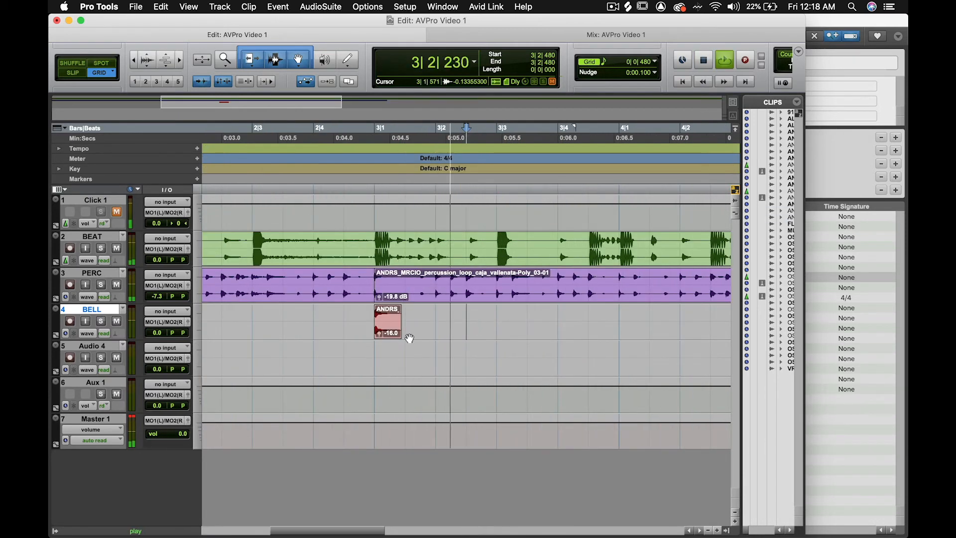
key(space)
Set the grid to 0|0|240, copy the bell hit to 3|2|480 and 3|2|720, and play back the pattern
drag(391, 324, 499, 333)
click(649, 61)
click(692, 74)
key(space)
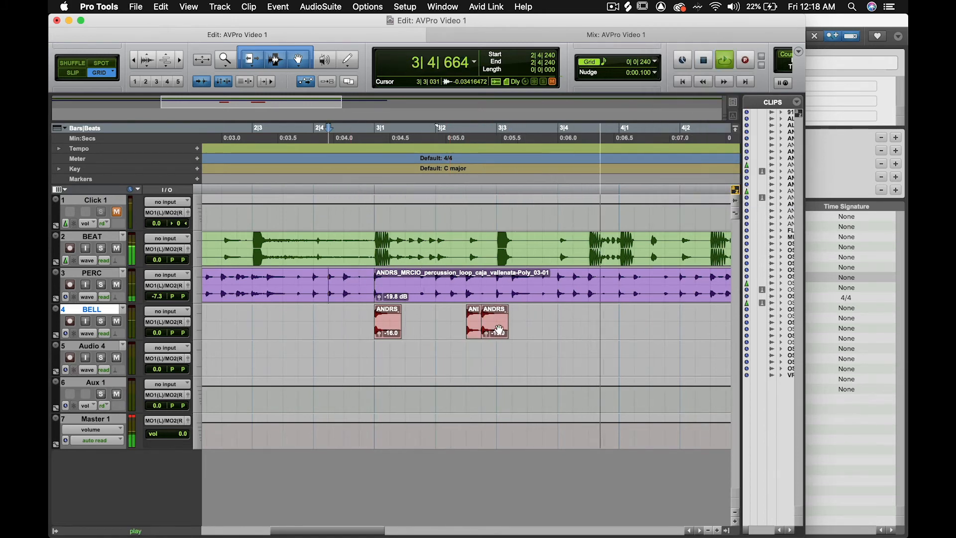
key(space)
Copy the three bell hits of bar 3, paste them at 4|1|000, and play back the result
drag(373, 316, 558, 335)
key(super+c)
click(618, 332)
key(super+v)
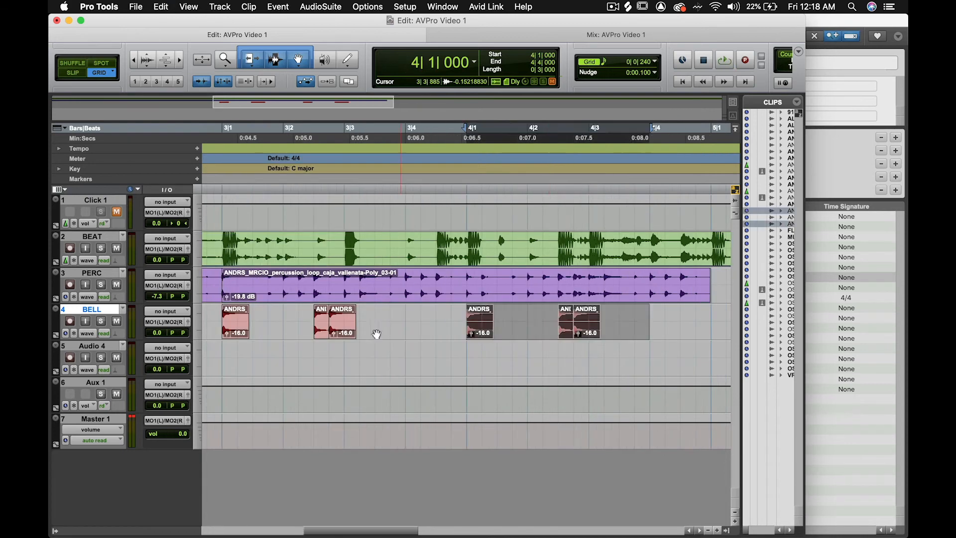
key(r)
click(314, 329)
key(space)
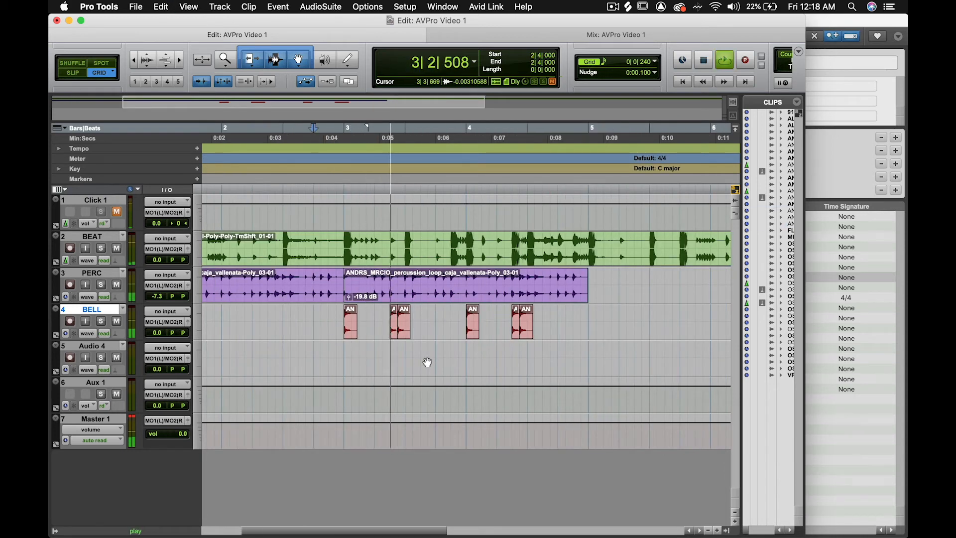
key(space)
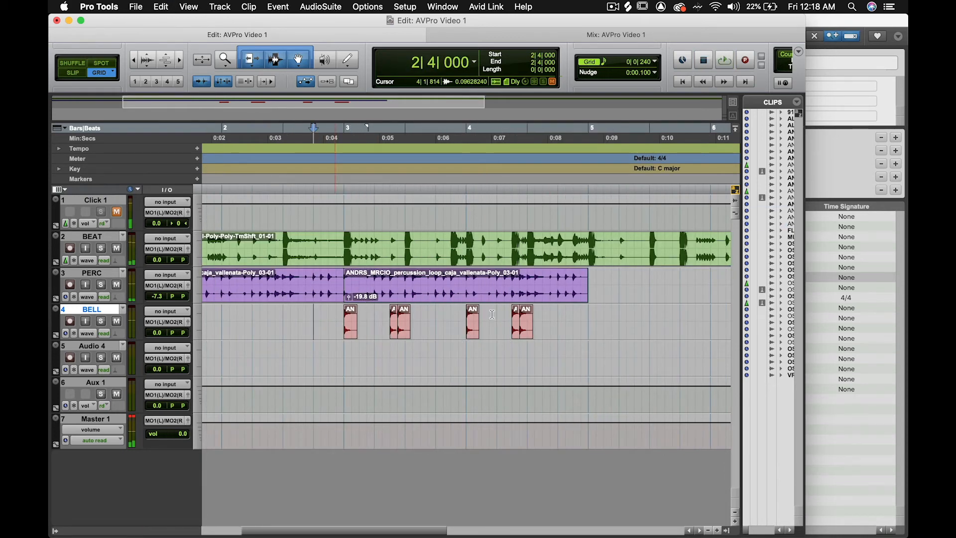
Move the bell hit at the start of bar 4 earlier to 3|4|720 and play it back
click(489, 332)
key(t)
drag(436, 333, 416, 329)
key(r)
click(313, 313)
key(space)
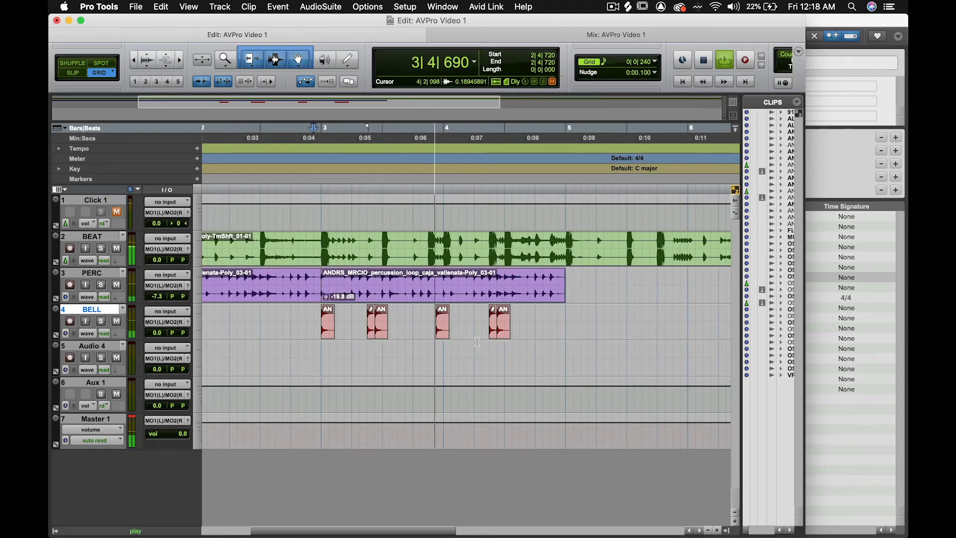
key(space)
Move the bell hit just before bar 4 to 3|4|480 and play back the pattern
key(t)
click(439, 332)
drag(439, 332, 423, 333)
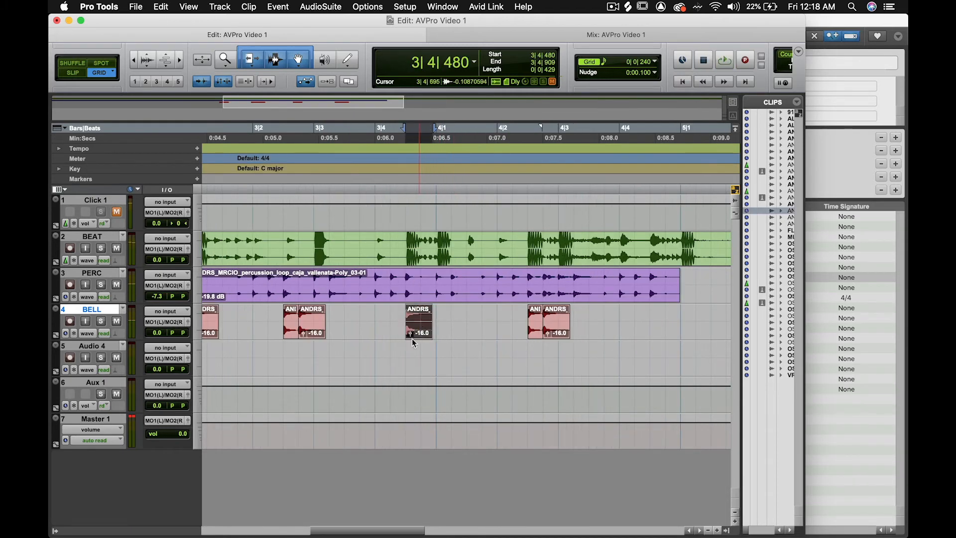
key(r)
click(482, 311)
key(space)
key(t)
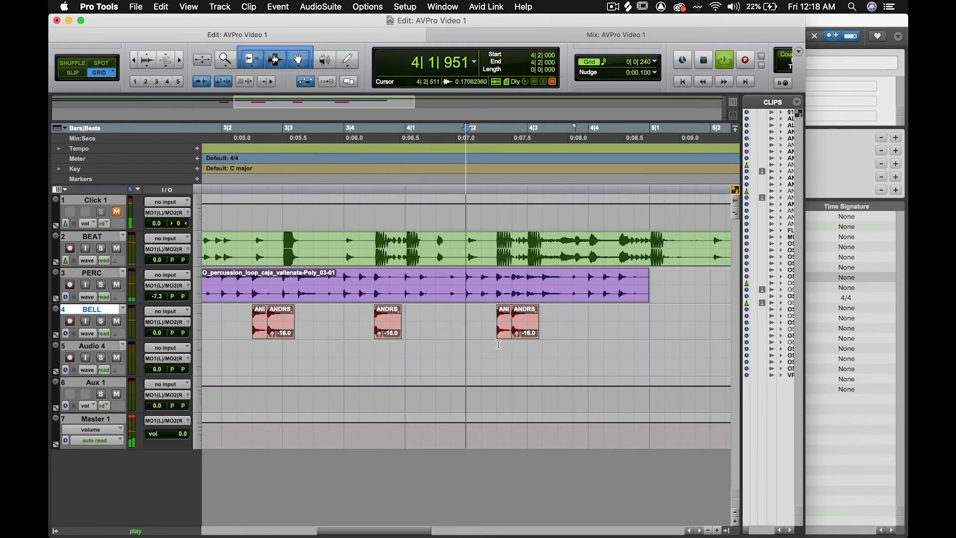
key(r)
key(space)
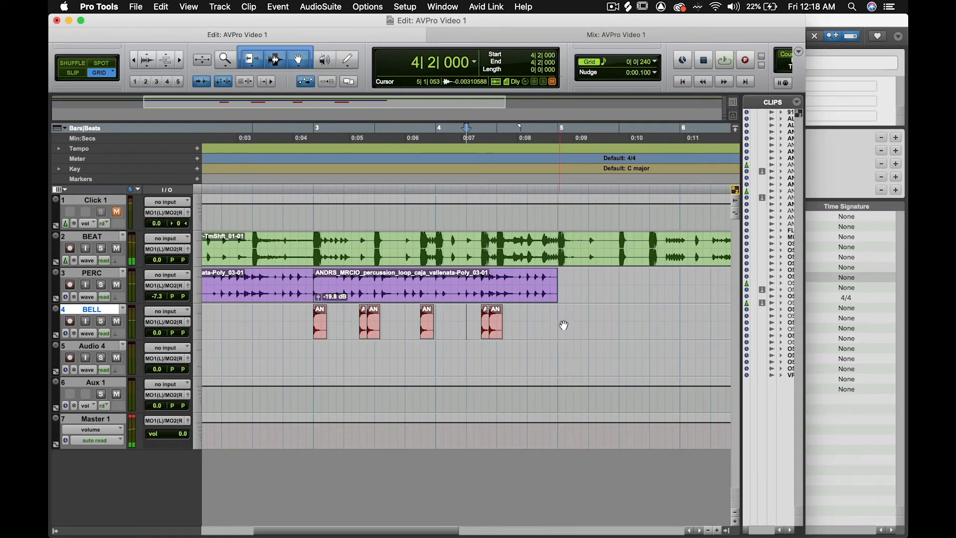
Consolidate the bell hits from 3|1|000 to 5|1|000 on track BELL into one clip and play it back
drag(558, 322, 313, 305)
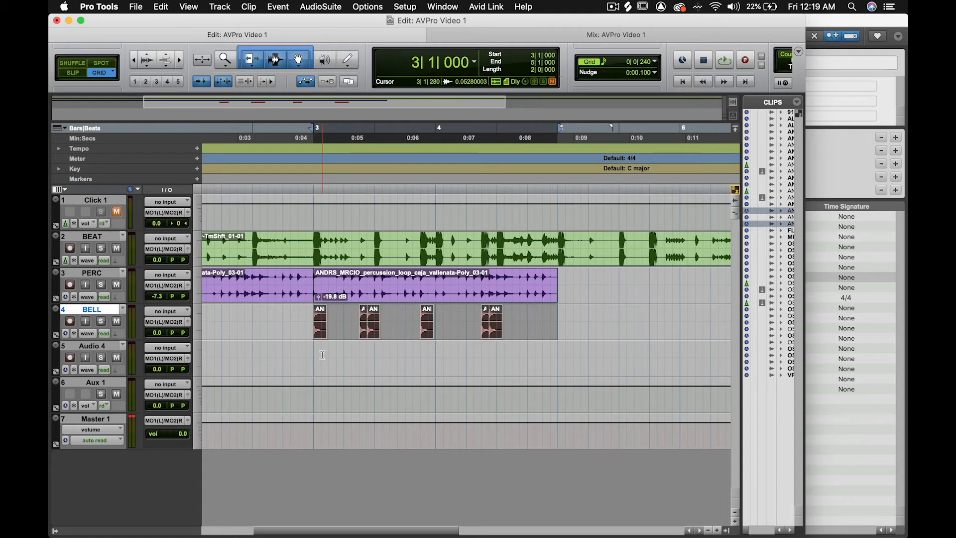
key(alt+shift+3)
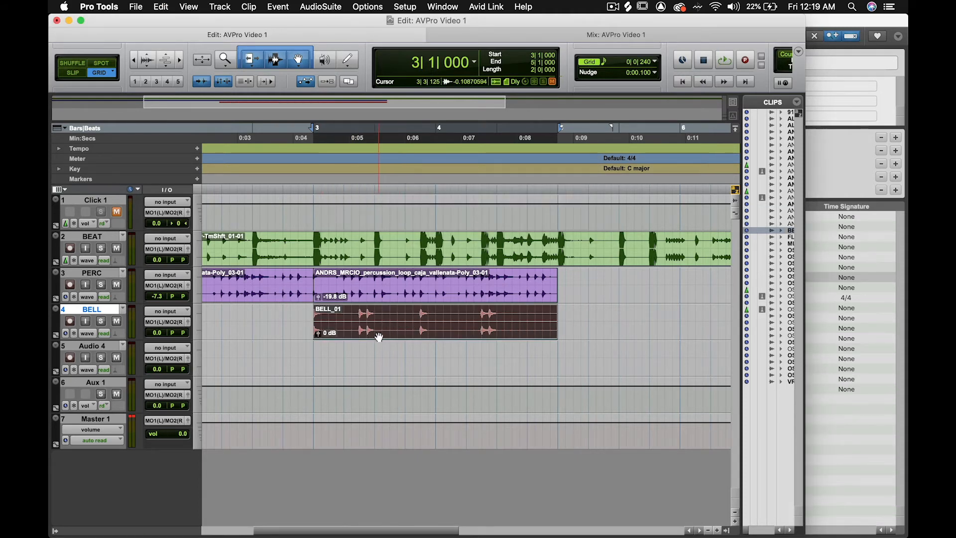
key(space)
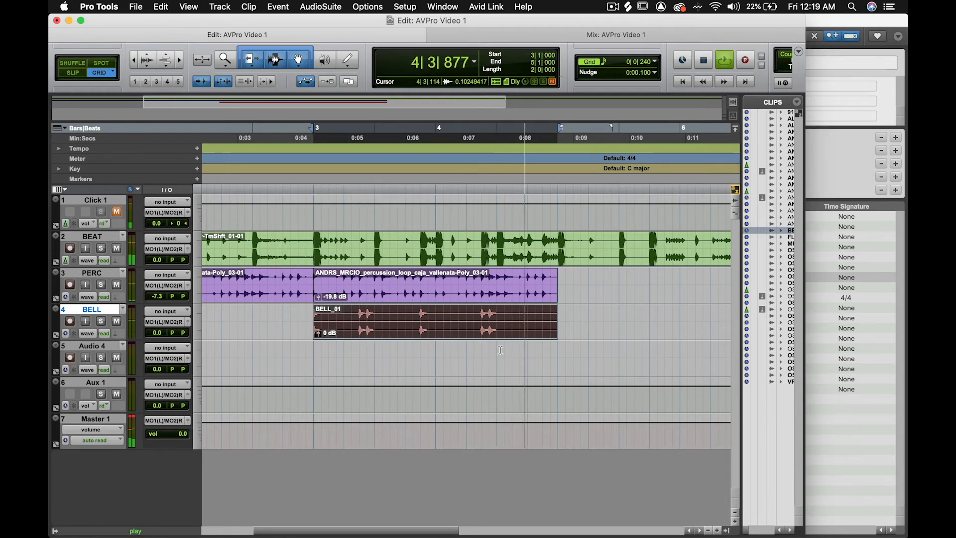
key(space)
Audition the first samples in the Soundbase list and mark the ANDRS_MRCIO_drum_one_shot sample as a favorite
key(r)
key(alt+semicolon)
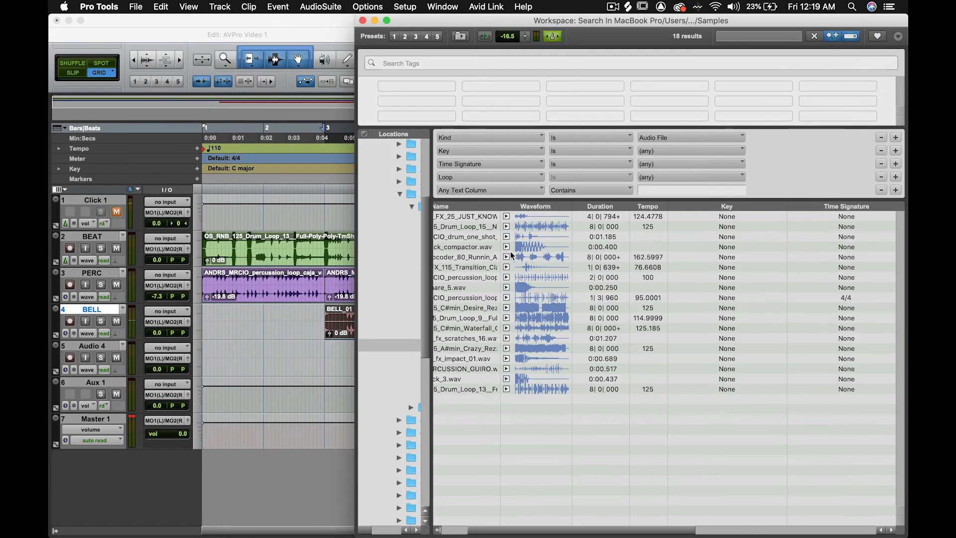
click(505, 227)
key(Up)
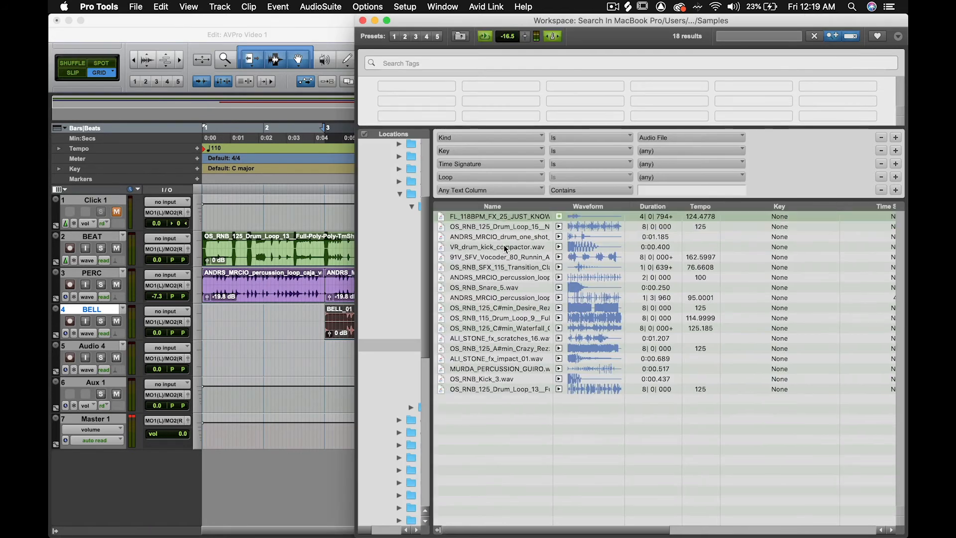
key(Down)
key(Down)
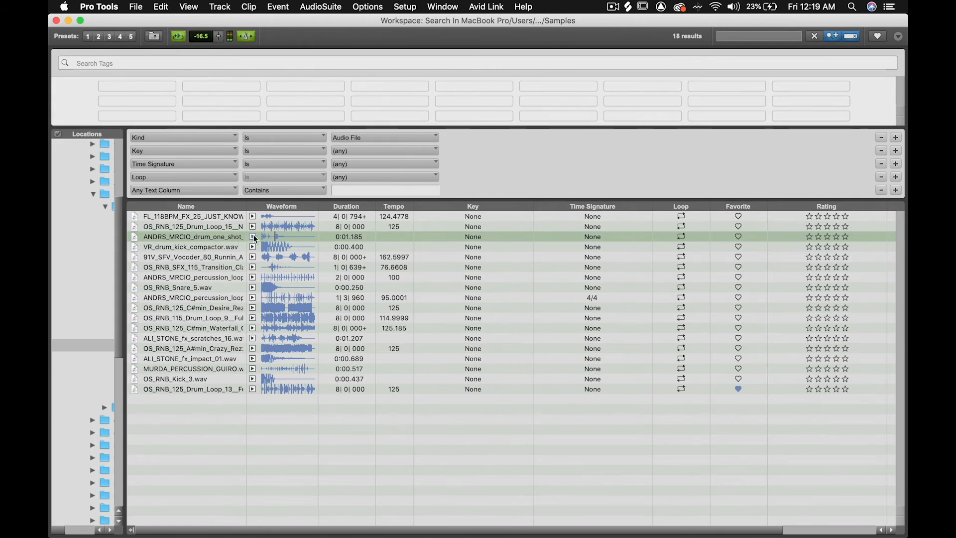
key(Down)
key(Down)
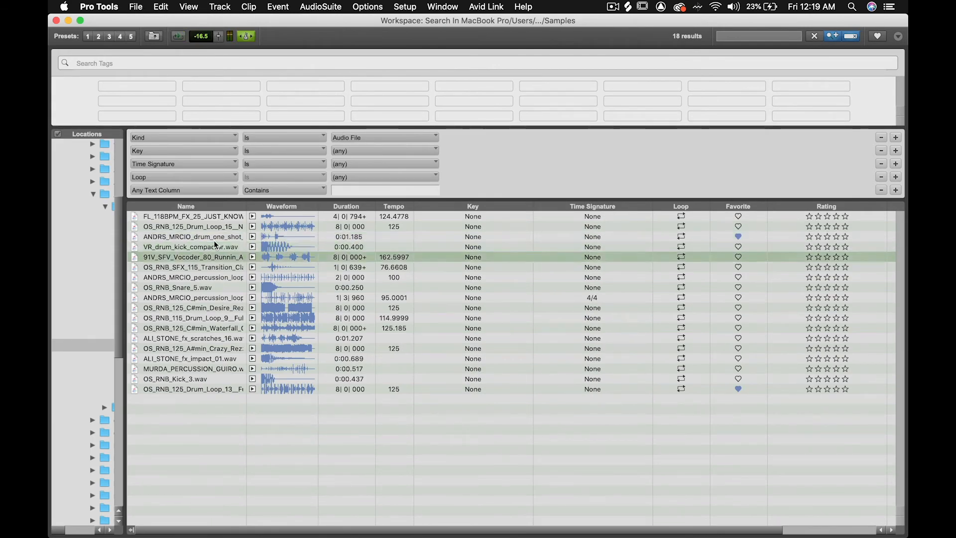
Place the sample VR_drum_kick_compactor.wav on track Audio 4 and rename the track as KICK
key(Up)
key(Down)
key(Up)
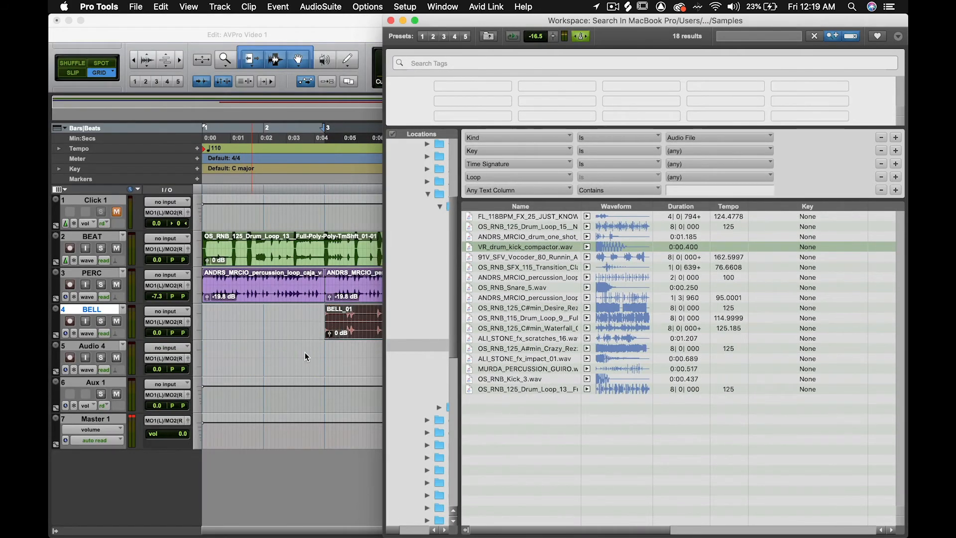
drag(304, 351, 304, 352)
double_click(93, 346)
key(Return)
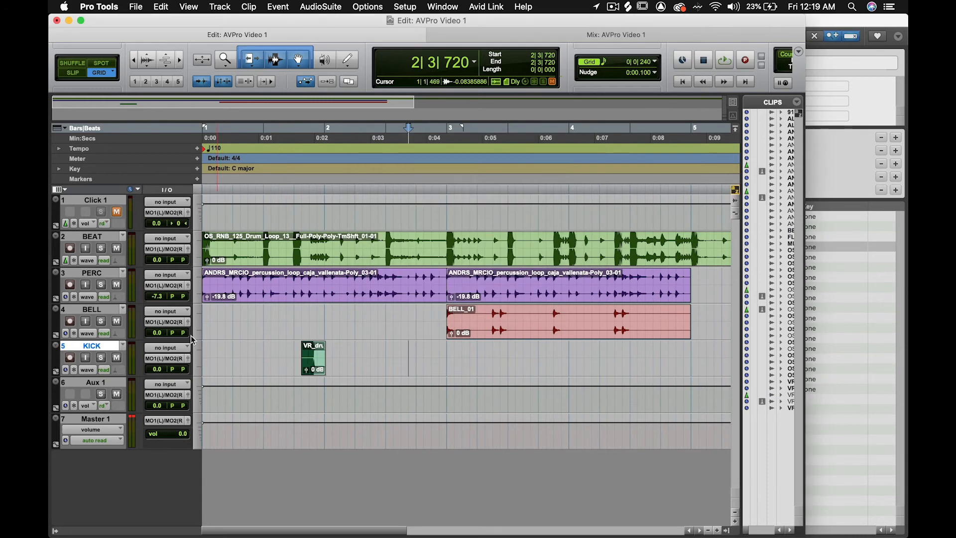
Move track KICK directly below BEAT and move the kick clip to the session start at 1|1|000
drag(106, 346, 106, 273)
click(355, 288)
key(t)
drag(385, 293, 217, 294)
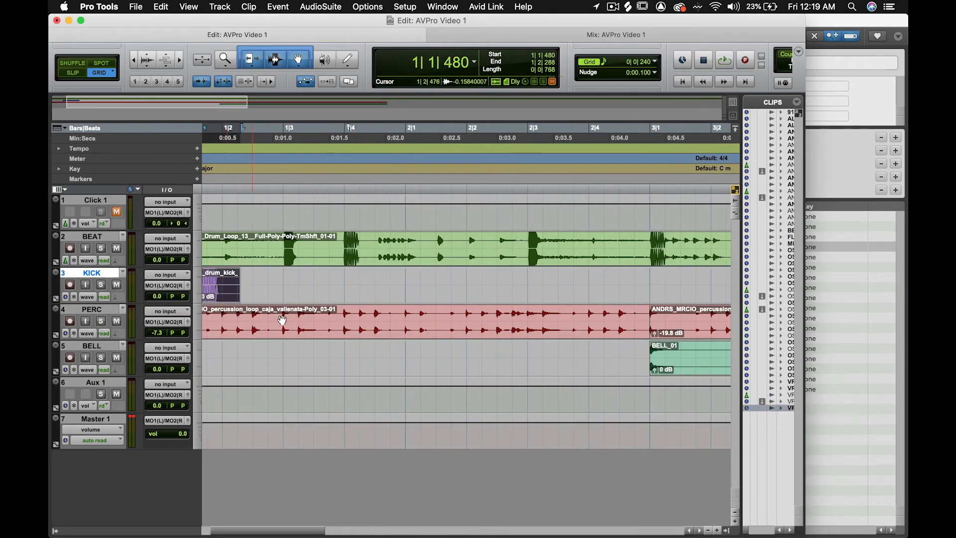
scroll(287, 299, left, 3)
drag(274, 282, 211, 319)
Lower the kick clip's gain to -17.0 dB and play back from the session start
key(t)
key(t)
key(r)
key(space)
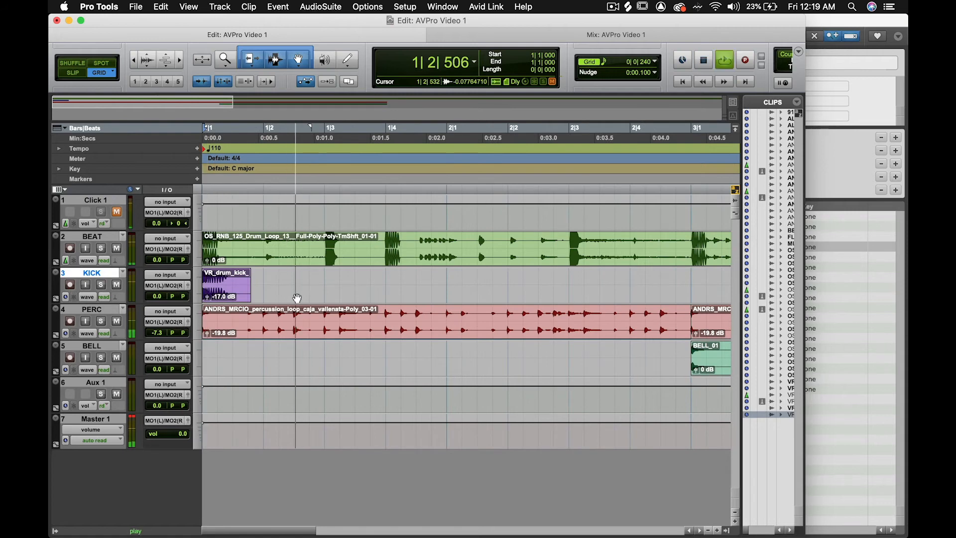
Copy the kick clip on track KICK to 1|3|720 and 1|4|000, and lower the track's volume to -11.2 dB
key(space)
click(222, 294)
drag(222, 295, 399, 293)
key(Return)
key(space)
key(space)
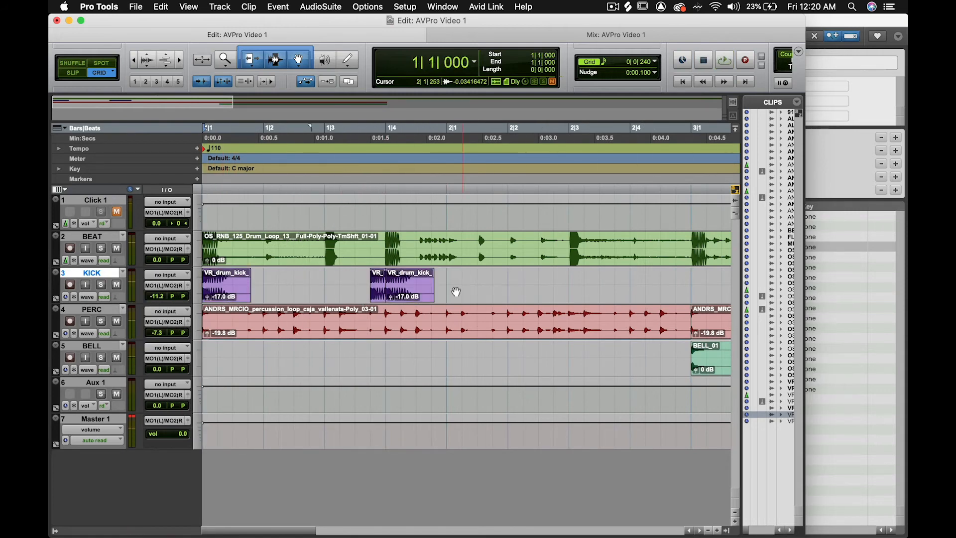
Set the grid to 0|0|120 and cut the first 120 ticks off the short kick clip before 1|4|000
click(378, 287)
key(space)
click(654, 61)
click(670, 73)
key(t)
key(t)
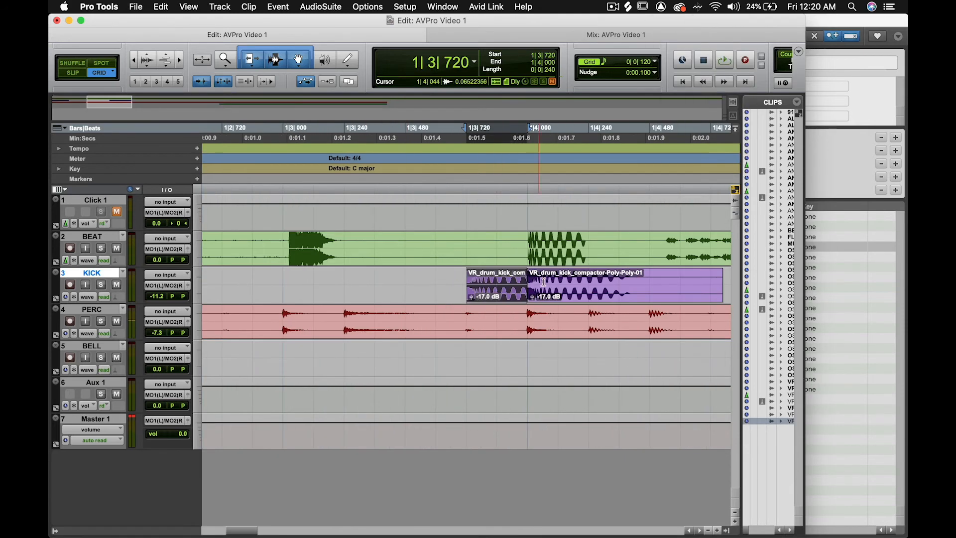
drag(467, 278, 497, 279)
key(Delete)
Lower the gain of the short kick clip before 1|4|000 and play back from the session start
drag(502, 298, 502, 304)
key(r)
key(r)
key(Return)
key(space)
key(space)
Copy the first kick clip to just before 2|3|000 on track KICK and lower the copy's gain to -24.1 dB
click(223, 294)
key(super+c)
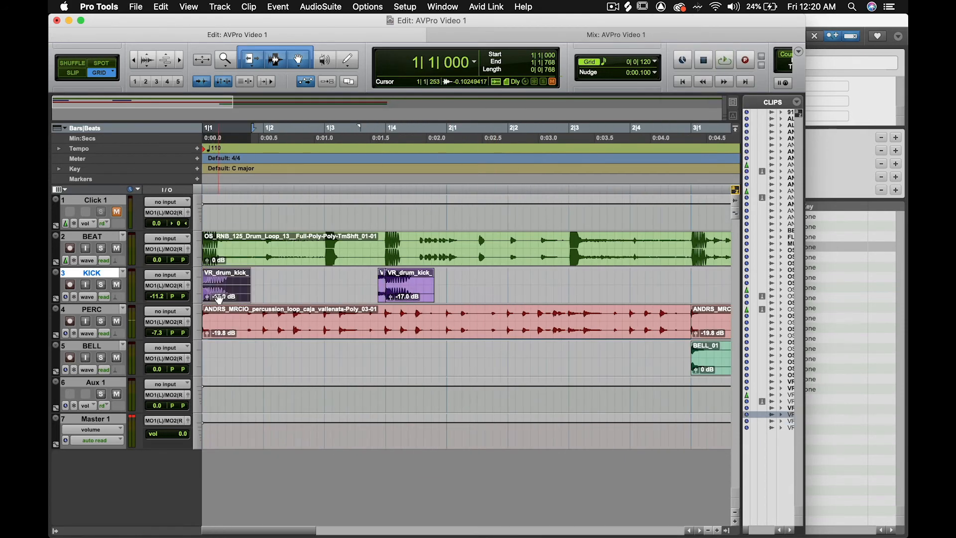
click(572, 294)
key(super+v)
key(r)
key(Return)
key(space)
key(space)
drag(401, 290, 385, 295)
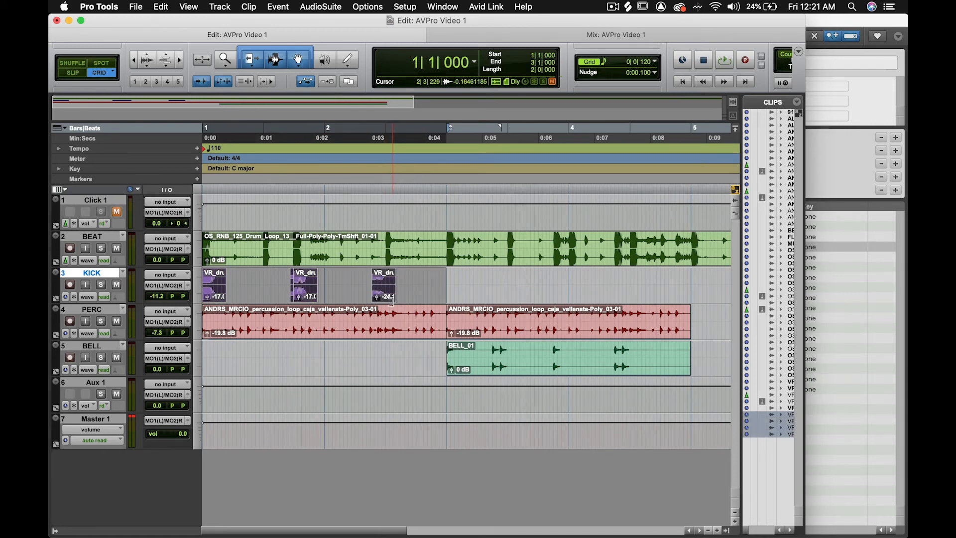
Duplicate the two-bar kick pattern into bars 3 and 4 of track KICK and play back the copy
key(super+d)
click(493, 282)
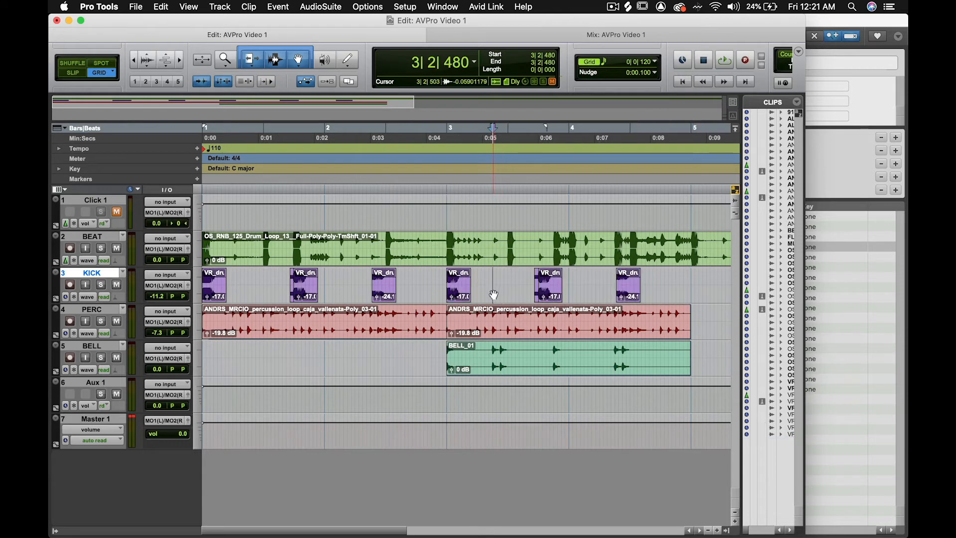
key(space)
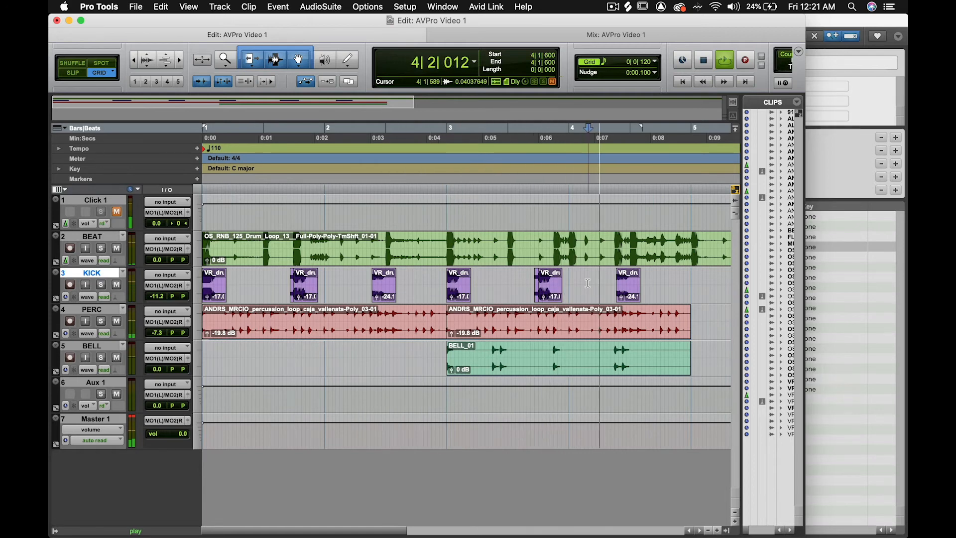
click(537, 285)
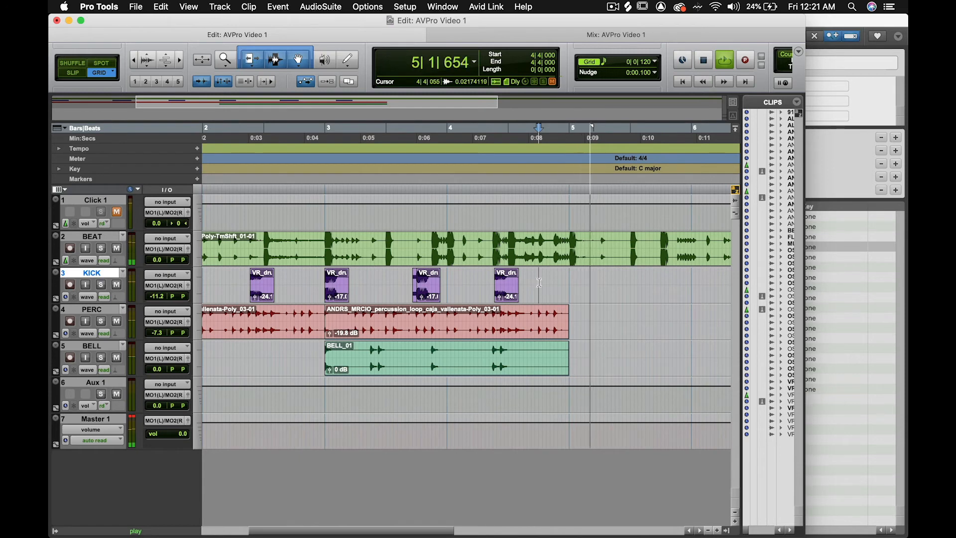
key(space)
Play back the end of bar 4 around 4|3 and examine the BEAT loop's waveform leading into bar 5
key(t)
key(Return)
key(r)
click(652, 284)
key(t)
key(t)
key(space)
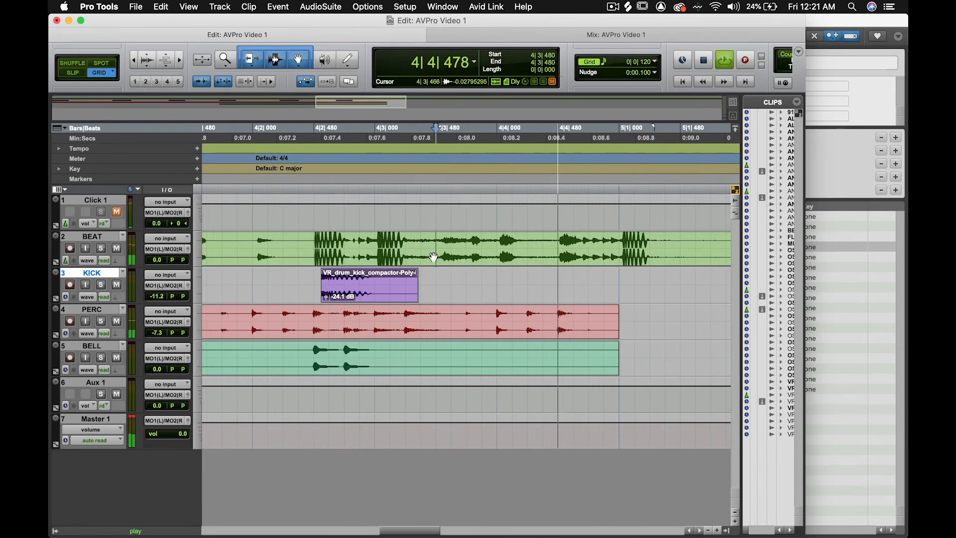
key(space)
click(412, 242)
key(space)
key(space)
Create one new stereo audio track directly below BEAT
click(102, 240)
key(super+shift+n)
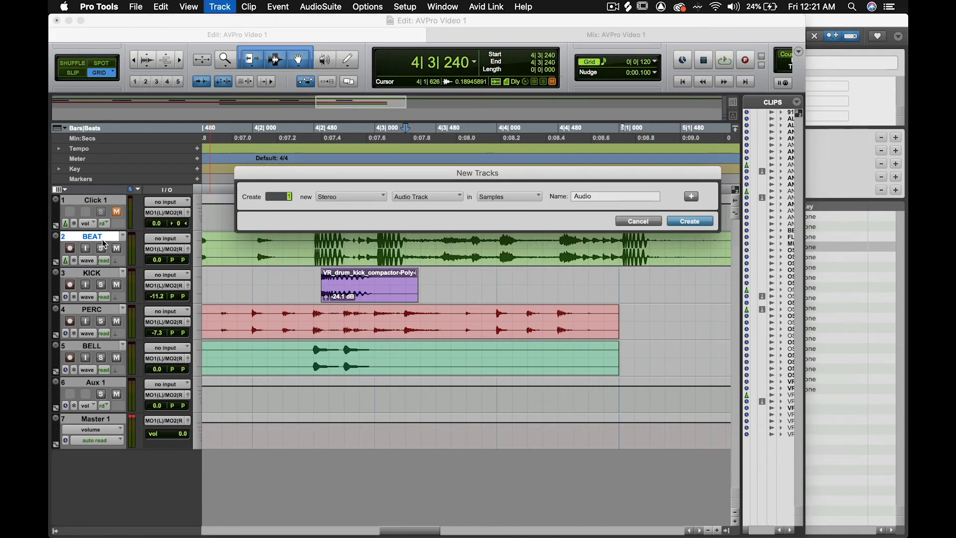
key(Return)
Separate the BEAT loop from 4|3|360 to 5|1|000 and copy that section onto track Audio 1 at the same position
shift+click(622, 239)
key(b)
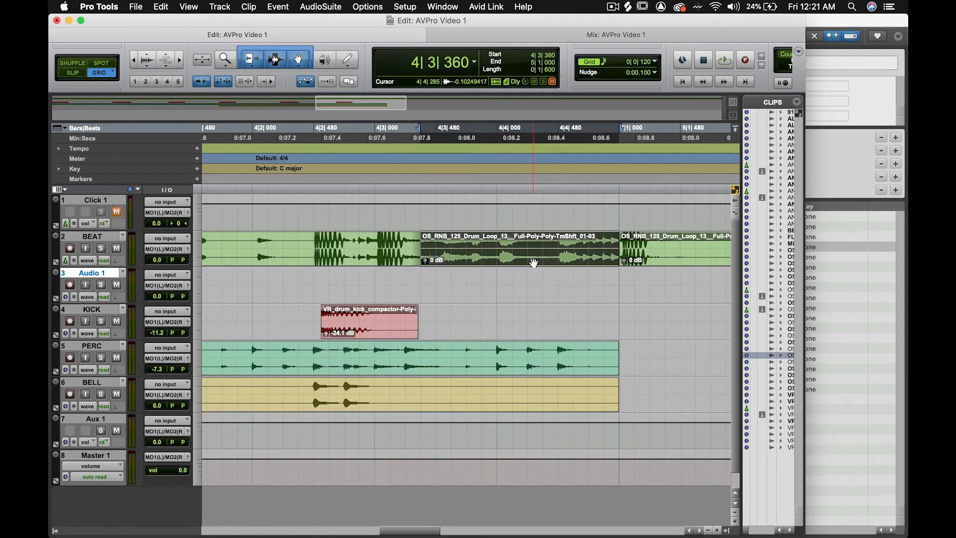
drag(532, 261, 519, 300)
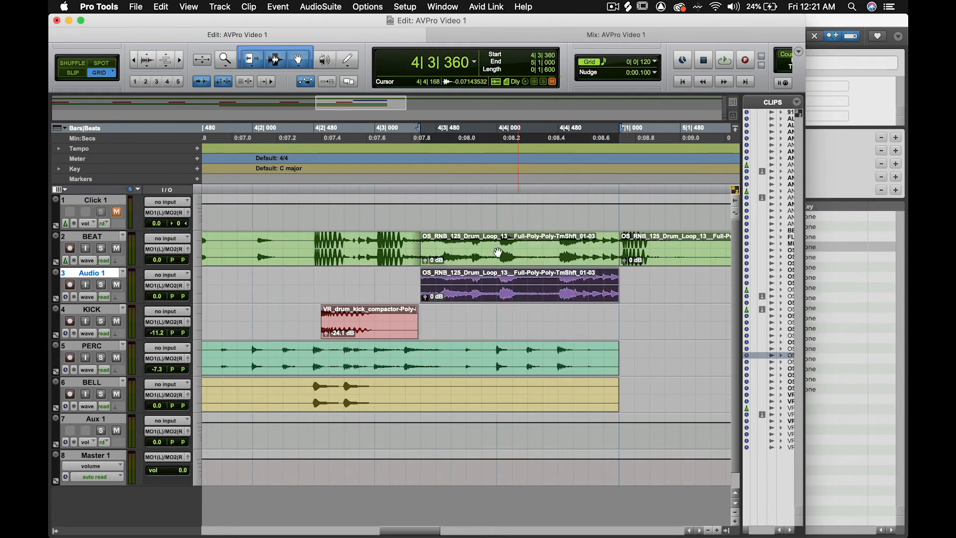
Heal the separated clips on track BEAT into one clip and play back from 4|1|600
click(675, 261)
shift+click(298, 263)
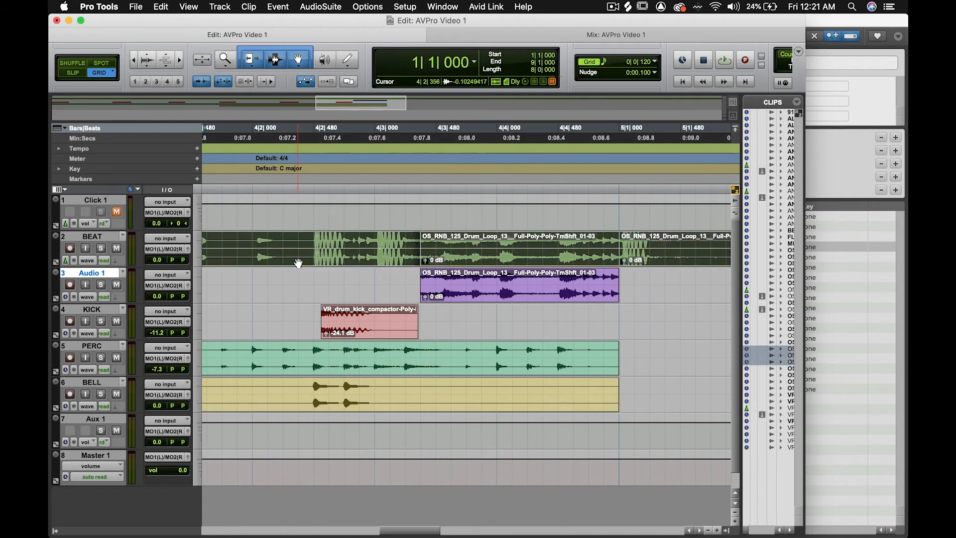
key(super+h)
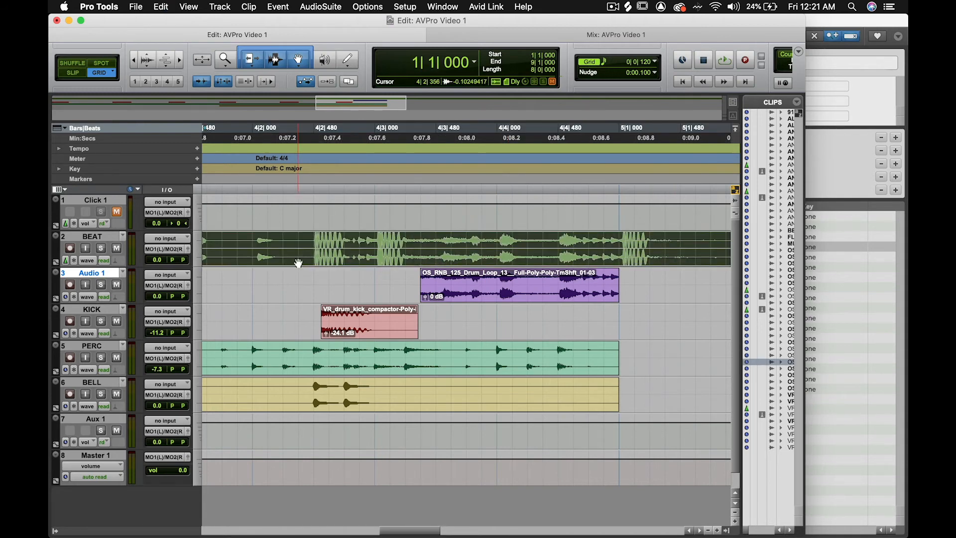
key(super+bracketleft)
click(341, 283)
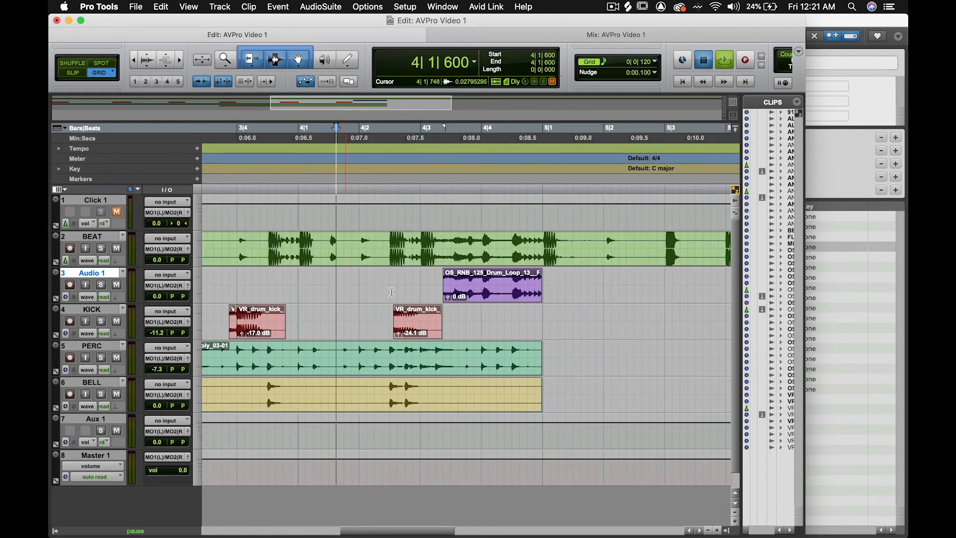
key(space)
key(space)
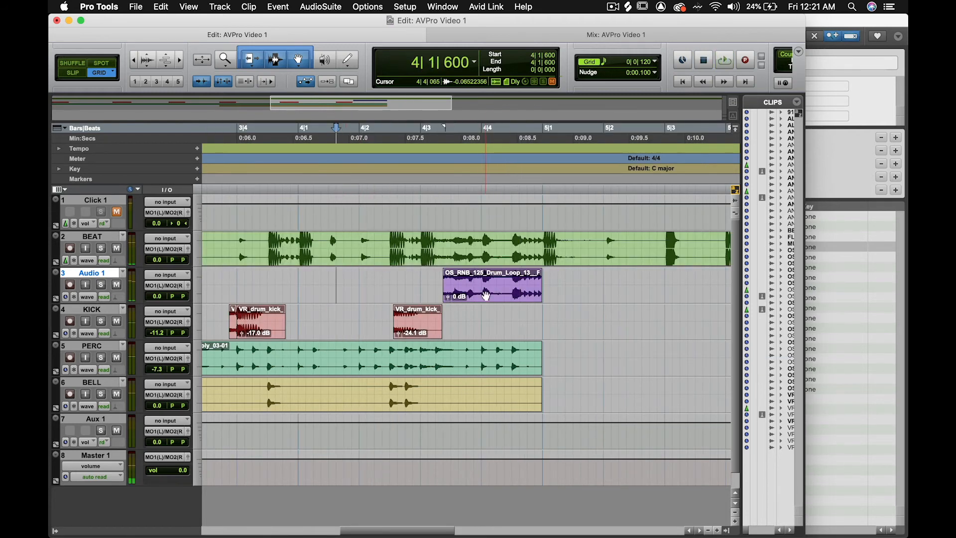
Reverse the drum loop section on track Audio 1 with the AudioSuite Reverse process
click(450, 299)
click(334, 5)
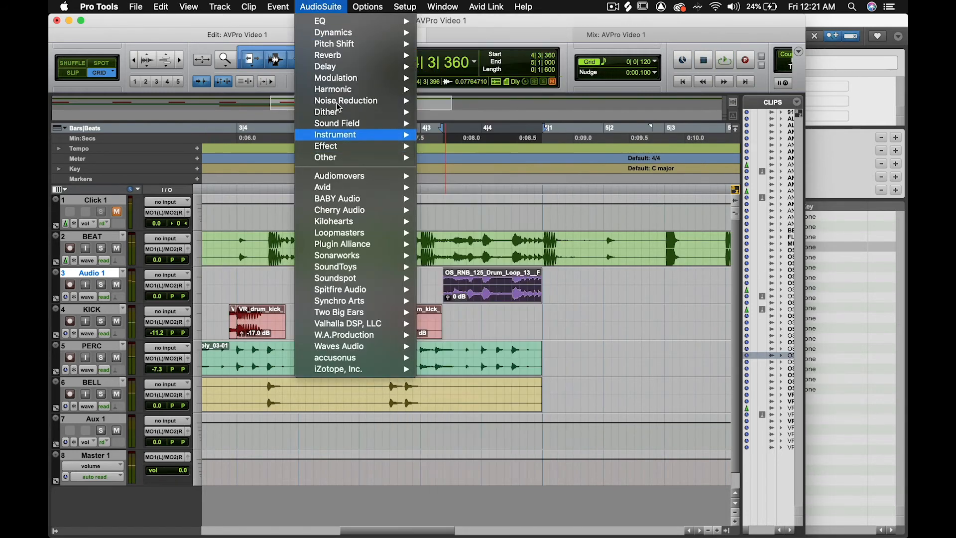
mouse_move(344, 162)
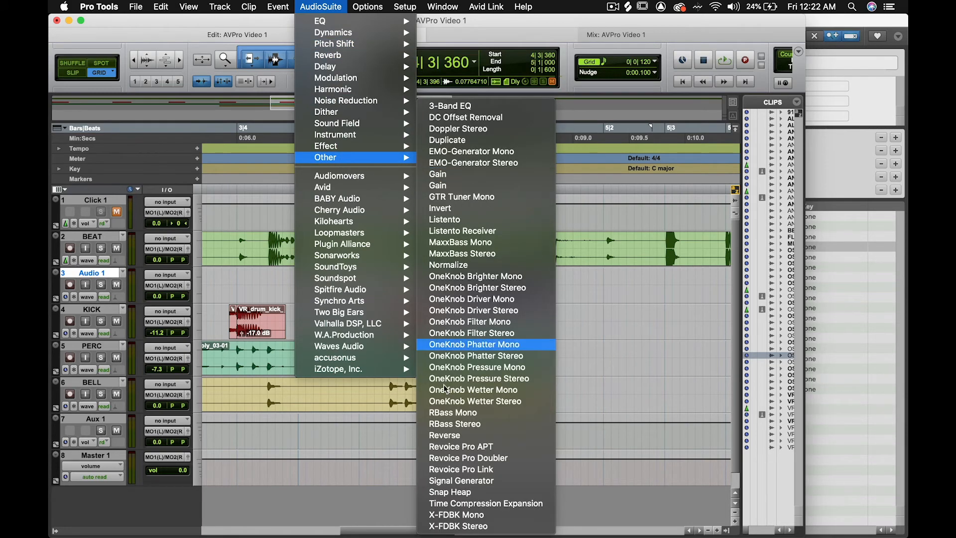
click(437, 436)
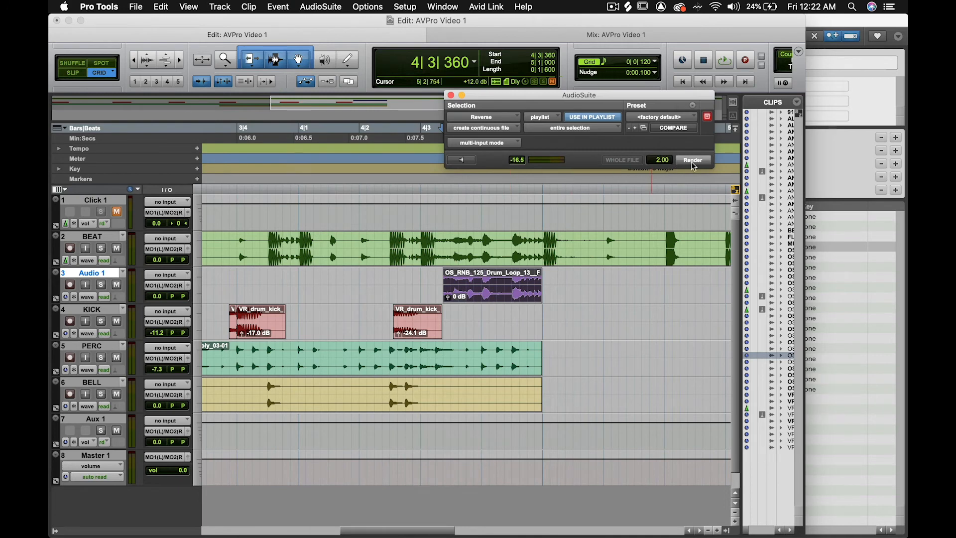
click(690, 163)
Play back the reversed clip from 4|2|600, lower its gain to -5.6 dB and close the Reverse window
click(395, 264)
click(397, 279)
key(space)
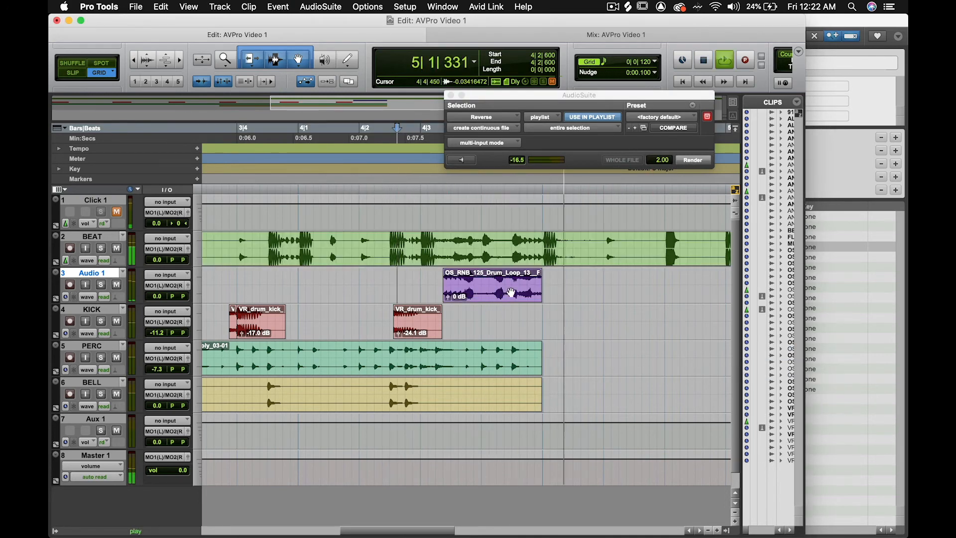
key(space)
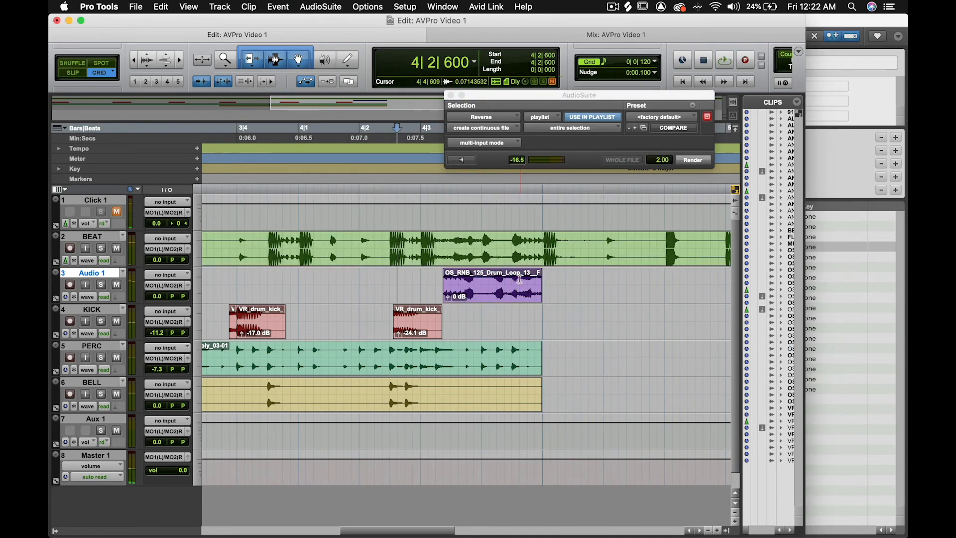
click(437, 293)
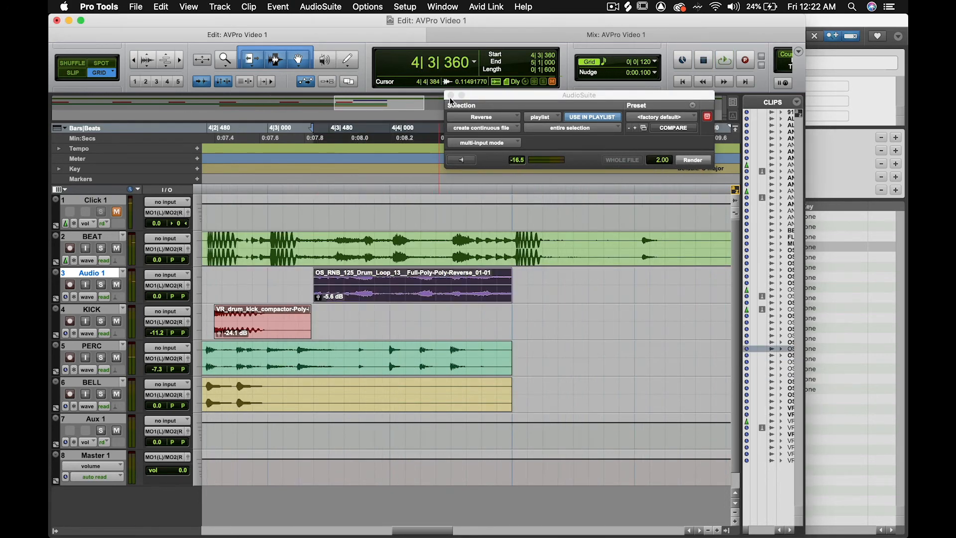
click(451, 95)
Rename track Audio 1 as FX REVERSE and move it directly above BEAT
double_click(92, 272)
text(TRA)
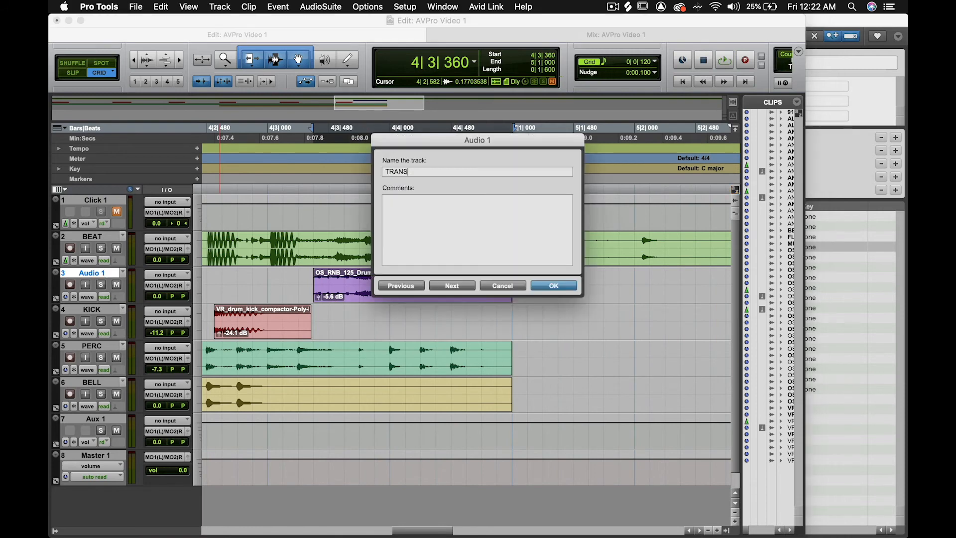
text(NS)
key(Return)
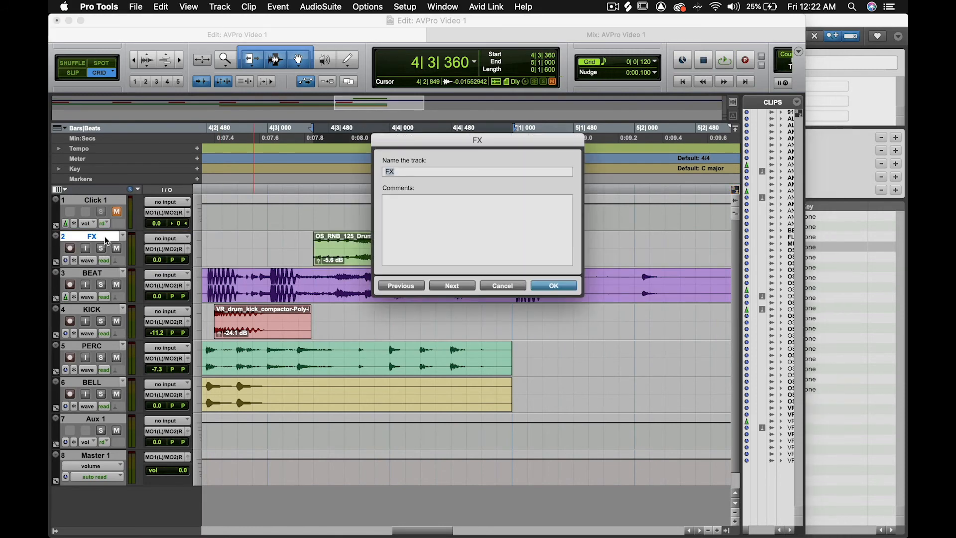
key(Return)
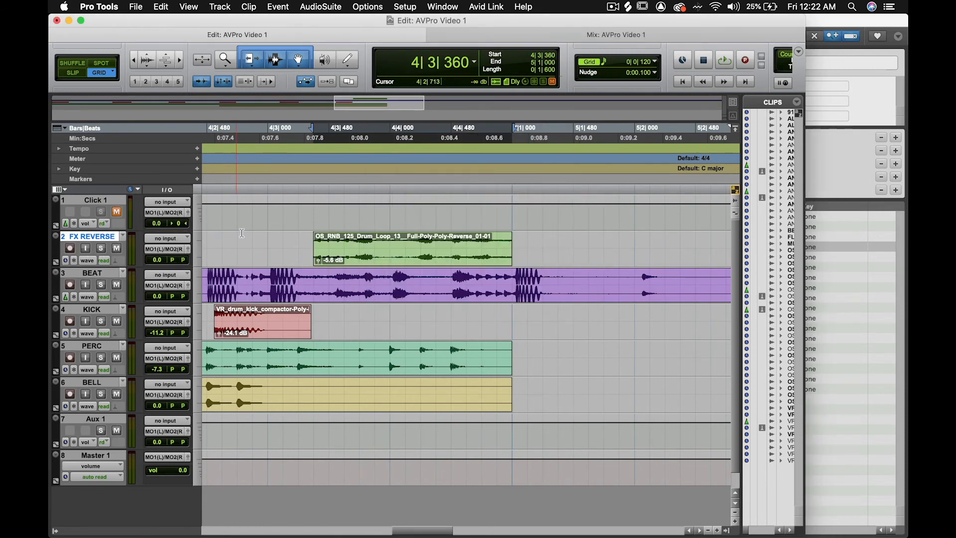
In Slip mode, fade in the start of the FX REVERSE clip with a linear shape and Equal Power slope, and adjust the fade's length
mouse_move(344, 247)
mouse_down()
mouse_move(280, 245)
mouse_move(391, 247)
mouse_move(359, 245)
mouse_up()
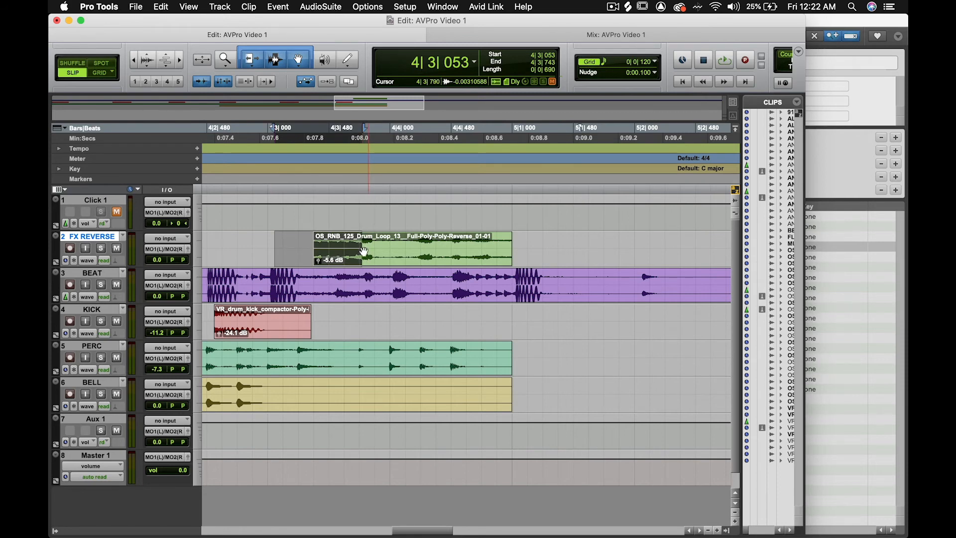
key(super+f)
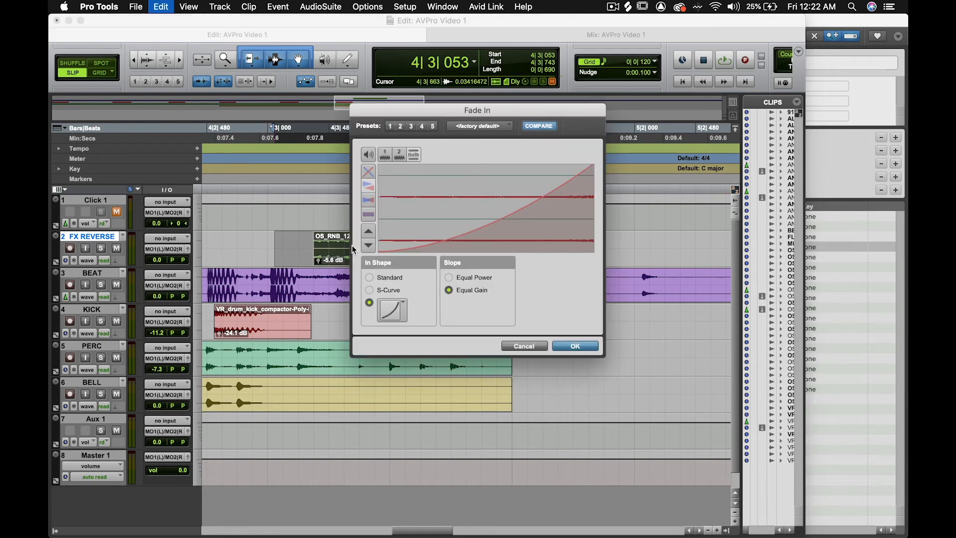
click(389, 279)
click(387, 291)
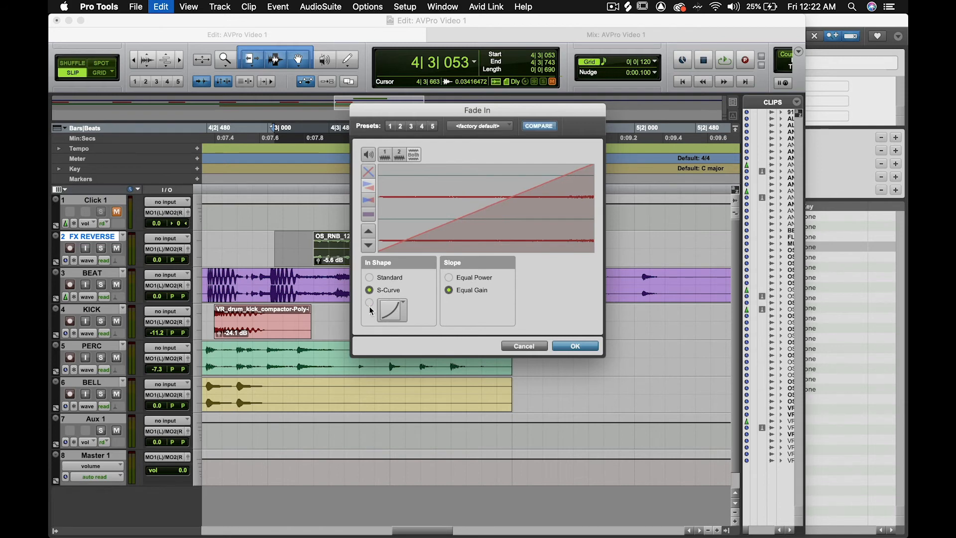
click(369, 303)
click(392, 309)
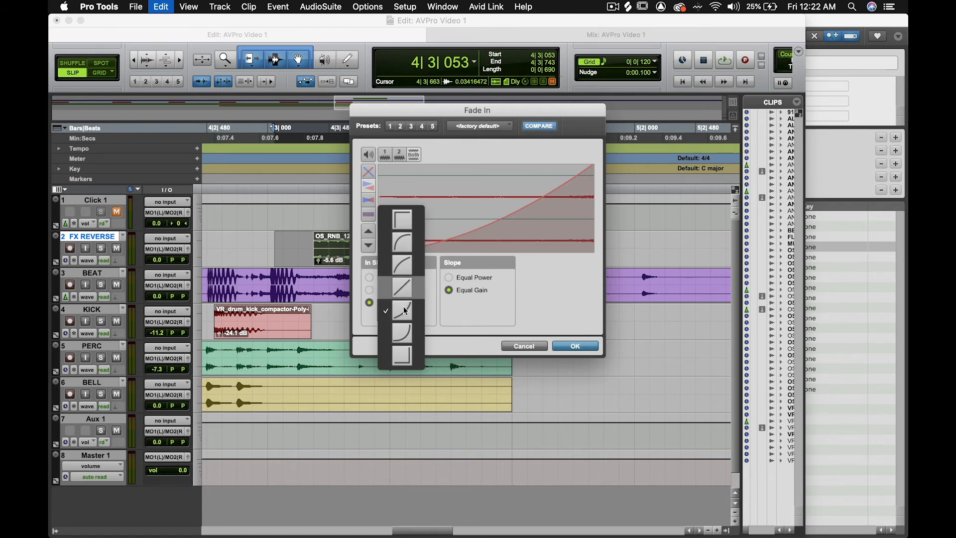
click(403, 310)
click(464, 279)
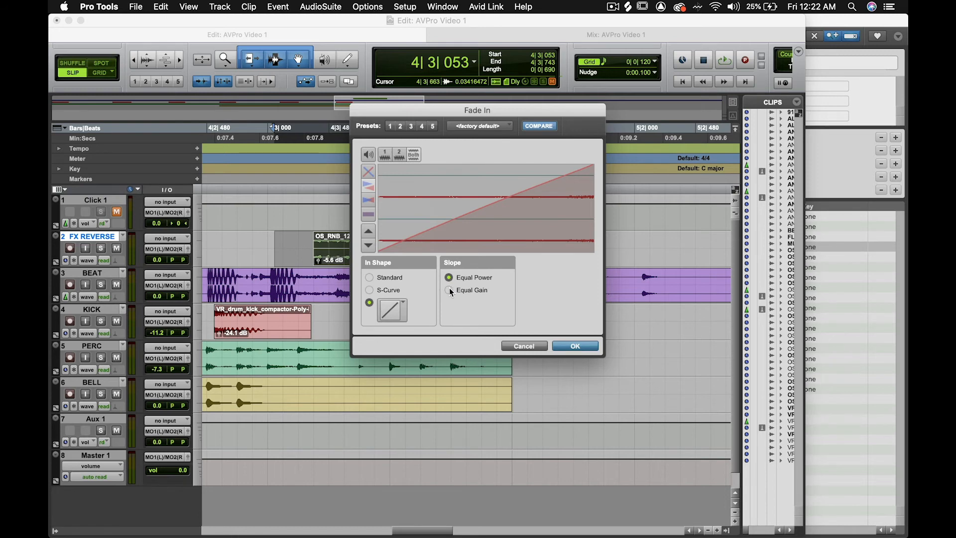
click(567, 347)
drag(364, 252, 349, 252)
Fade out the end of the FX REVERSE clip from 4|4|591 to the clip's end
drag(540, 249, 465, 249)
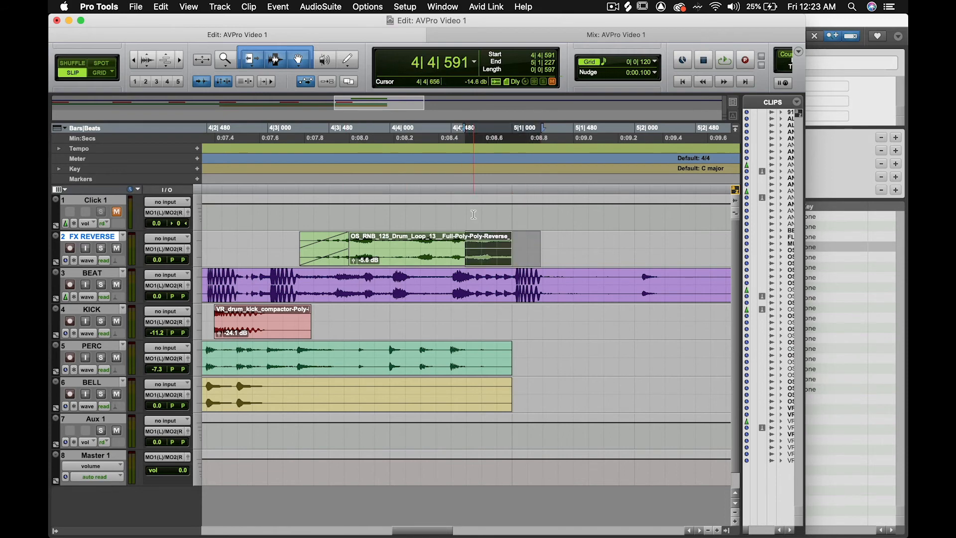
key(ctrl+super+f)
key(super+bracketright)
key(r)
key(r)
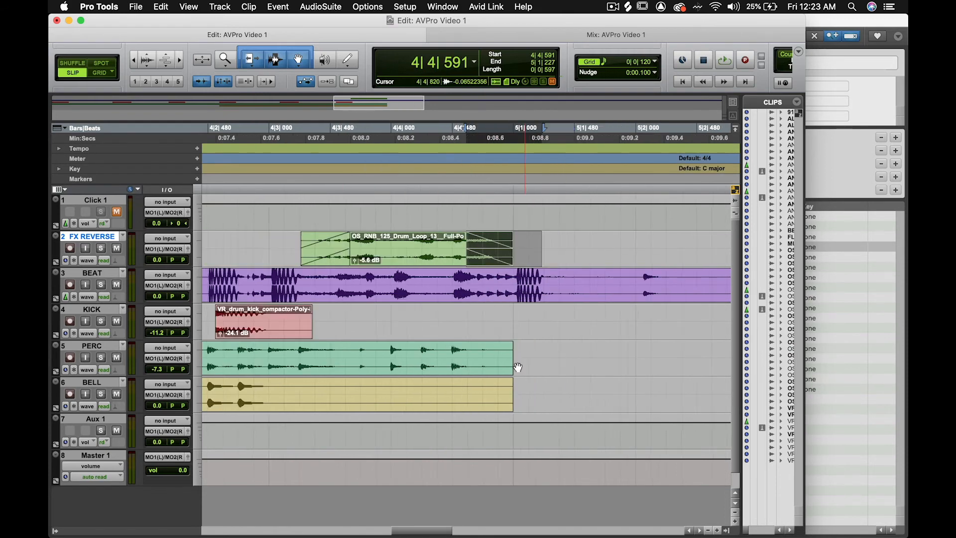
Try splitting the FX REVERSE clip at 4|4|126 and crossfading the two parts from 4|4|095 to 4|4|156
click(426, 277)
key(t)
key(t)
key(r)
key(r)
key(t)
click(486, 242)
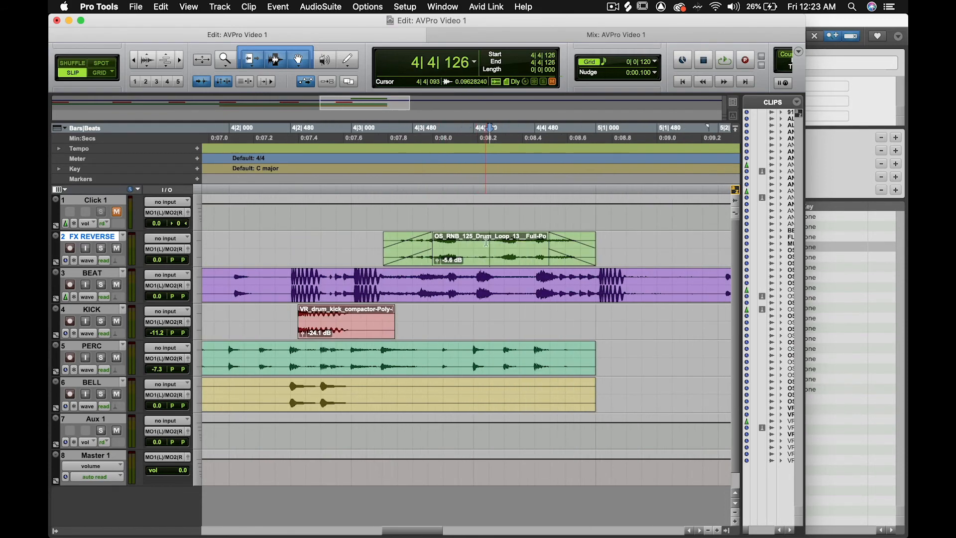
key(b)
key(t)
key(t)
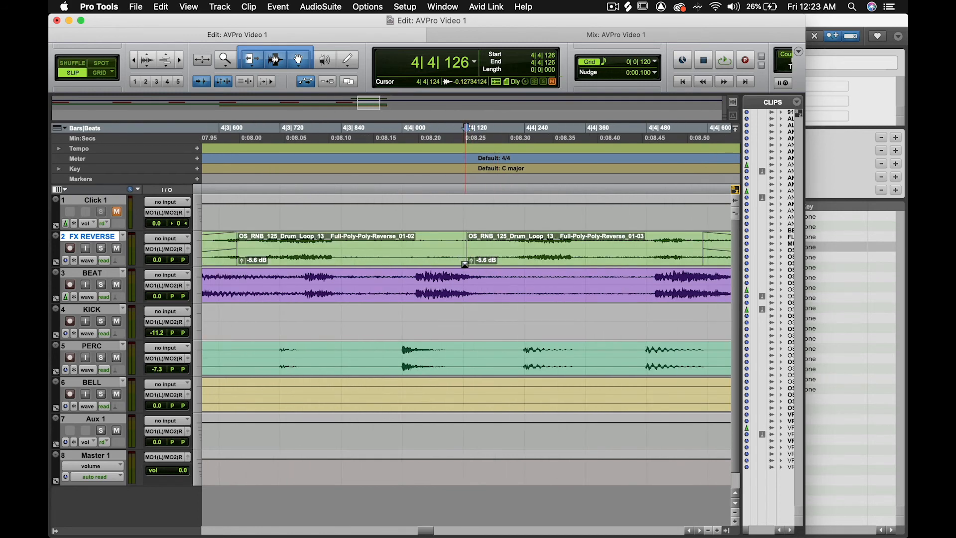
drag(464, 263, 482, 266)
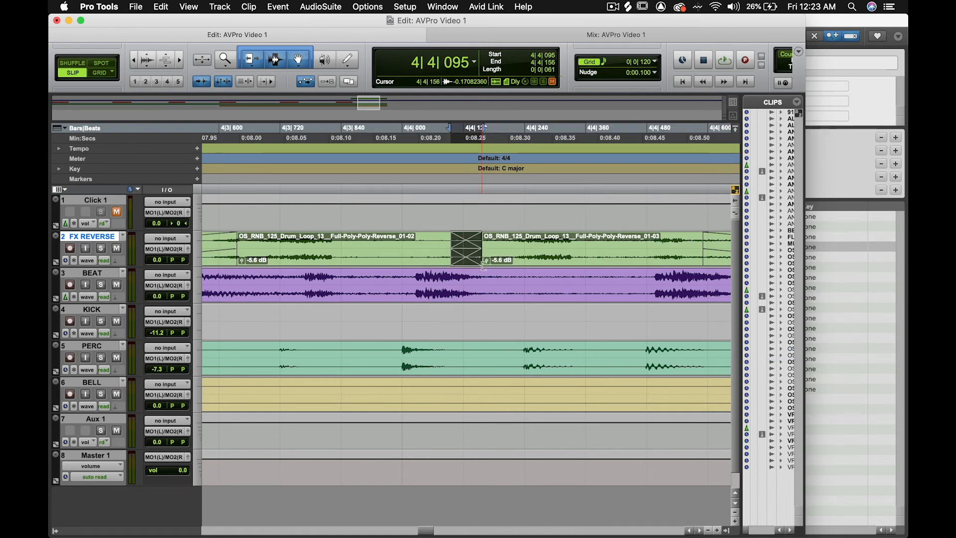
Undo the crossfade and the split in the FX REVERSE clip
key(super+z)
key(r)
key(super+z)
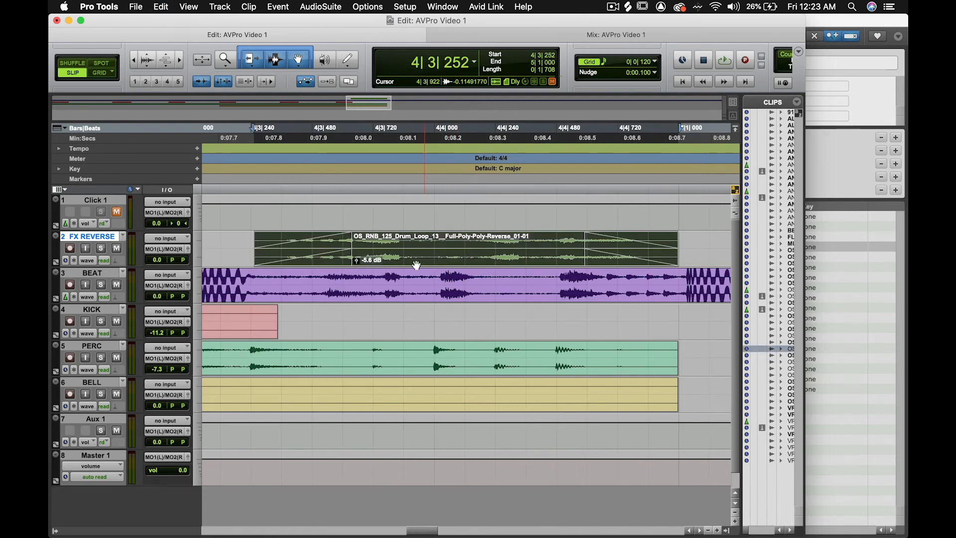
Play the session from 4|2|337 to check the faded FX REVERSE clip in context
key(r)
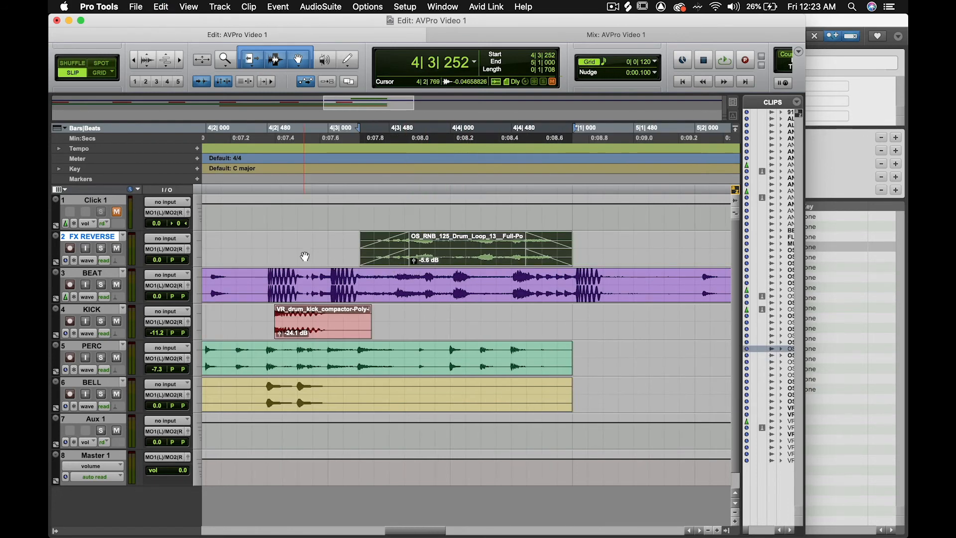
click(249, 255)
key(space)
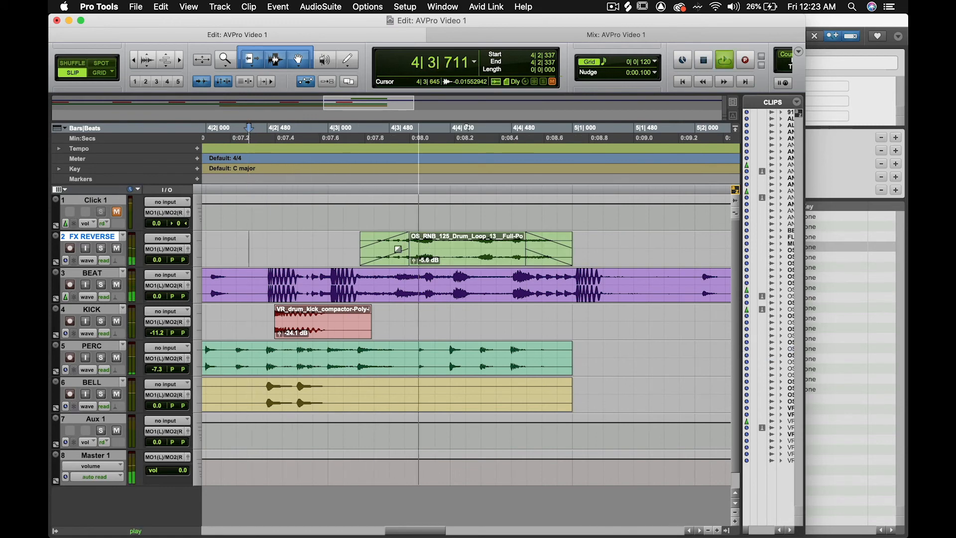
key(space)
Undo the latest fade edits on the FX REVERSE clip and delete the fade-out at its end
key(super+z)
key(super+z)
key(super+z)
key(super+z)
key(super+z)
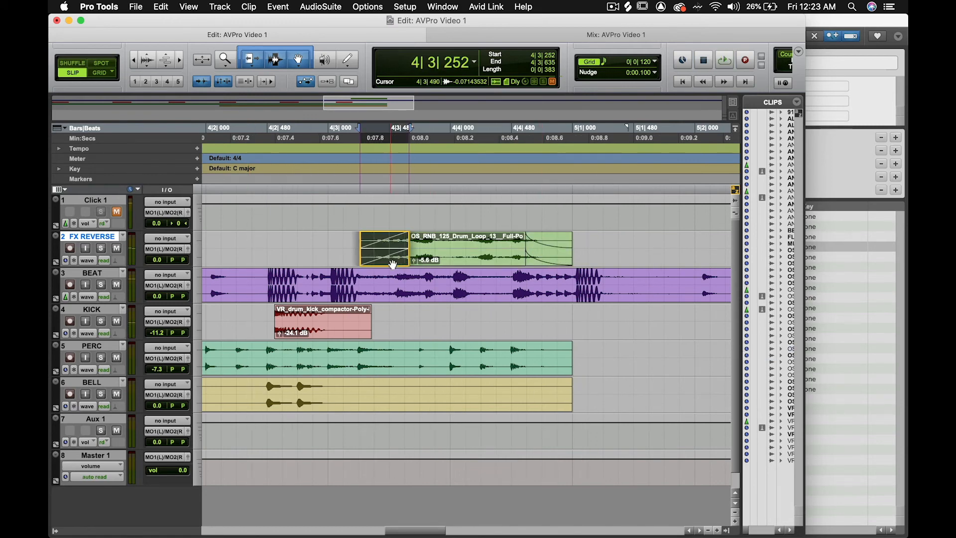
click(556, 256)
key(Delete)
Select the ending of the FX REVERSE clip from 4|4|196 and render Vari-Fi on it with Slow Down, Fit To and fades on
mouse_move(572, 255)
mouse_down()
mouse_move(636, 255)
mouse_move(574, 255)
mouse_up()
drag(615, 255, 476, 254)
click(327, 6)
mouse_move(324, 54)
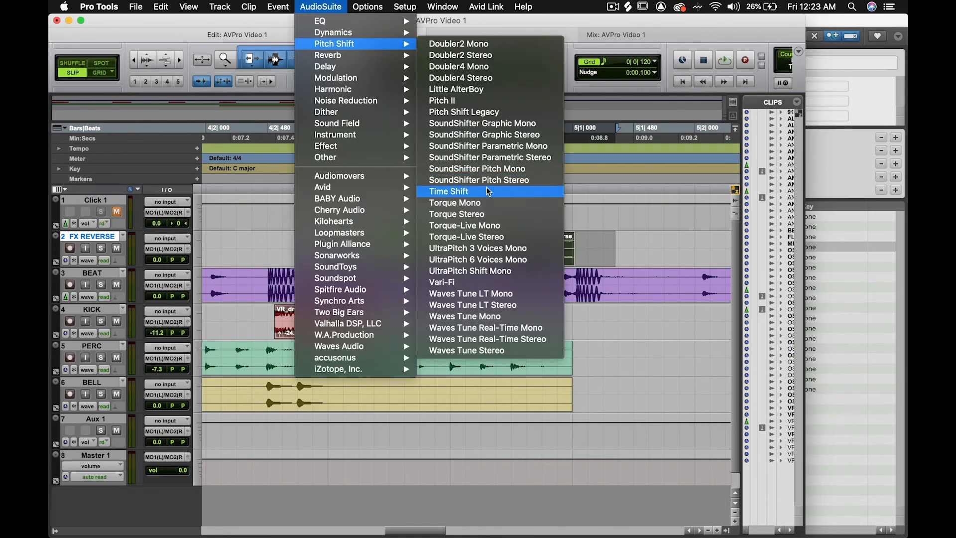
click(443, 192)
click(450, 95)
click(327, 7)
click(443, 277)
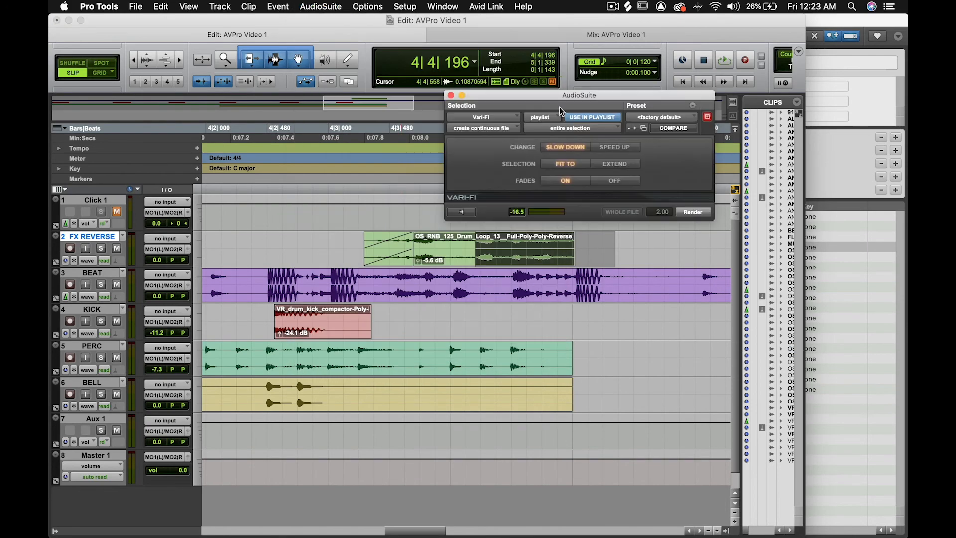
click(689, 213)
Close the Vari-Fi window and play the session from 4|1|786 to check the slowed-down ending
key(r)
click(451, 95)
click(325, 253)
key(space)
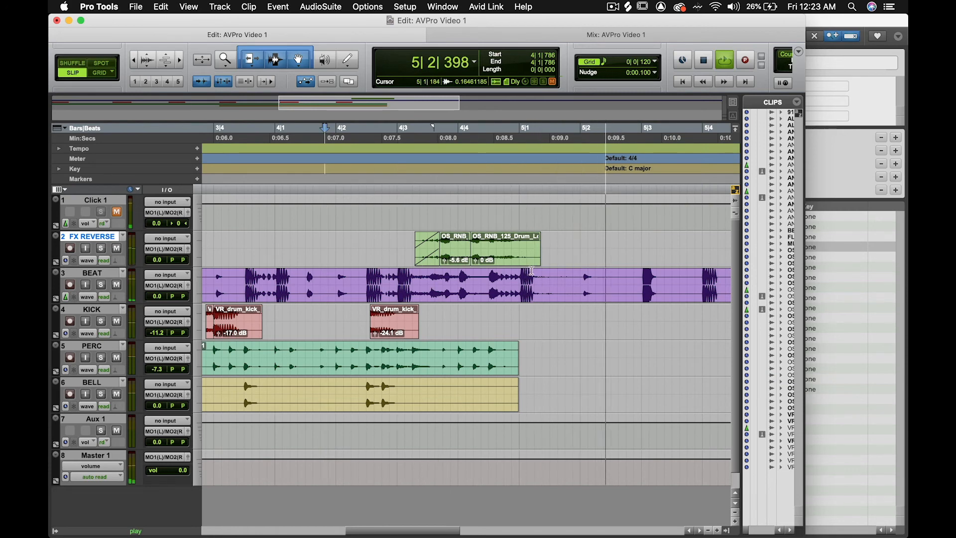
key(space)
key(r)
click(467, 283)
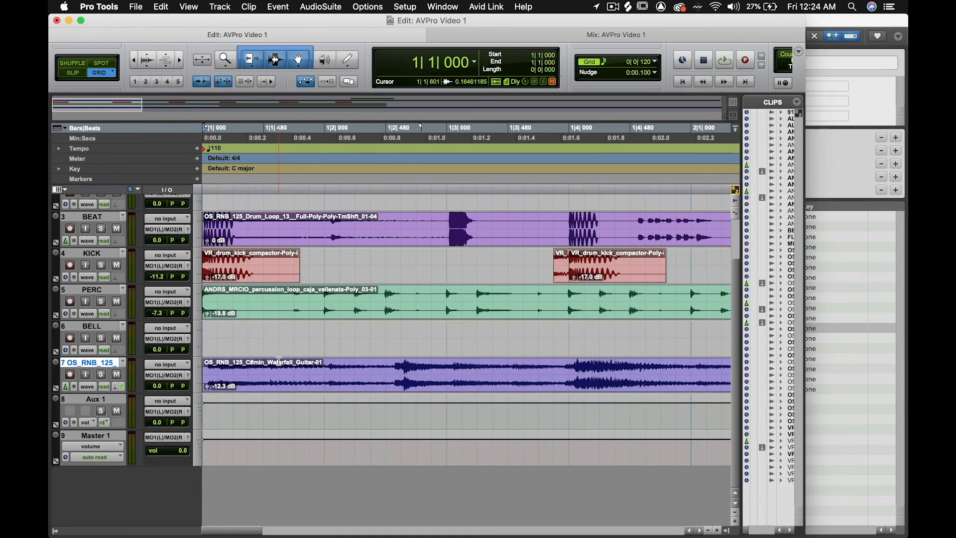
Transpose the OS_RNB_125_C#min_Waterfall_Guitar clip by 6 semitones with Time Shift, render it and play the result
key(space)
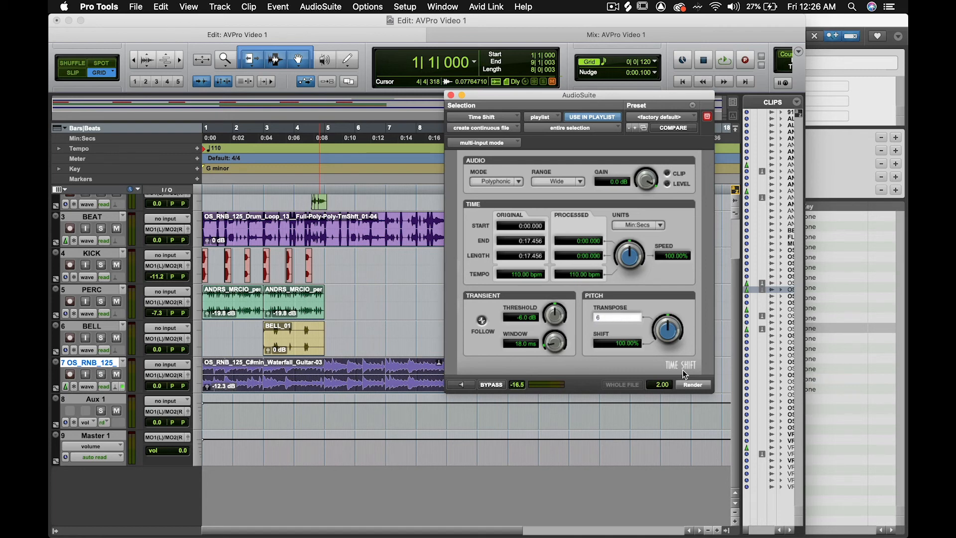
click(691, 384)
key(space)
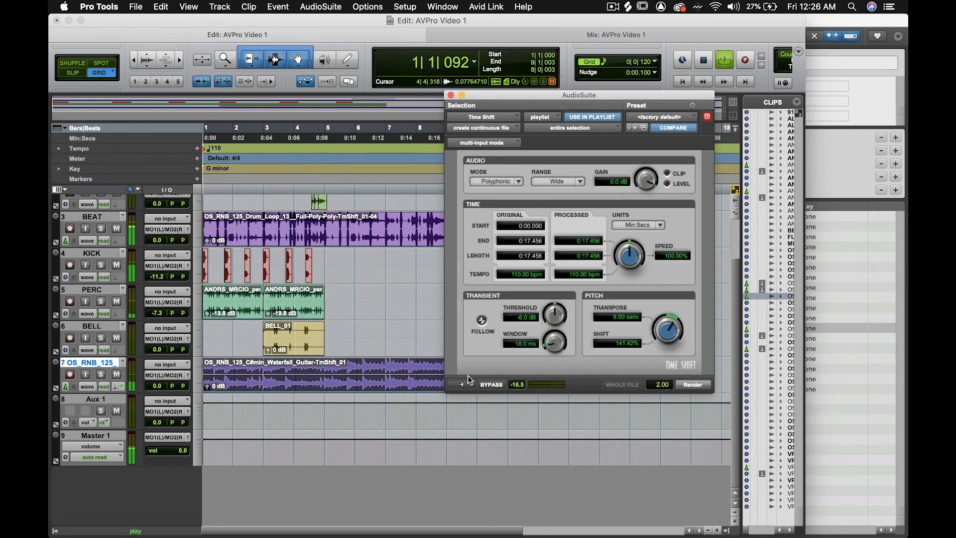
click(451, 95)
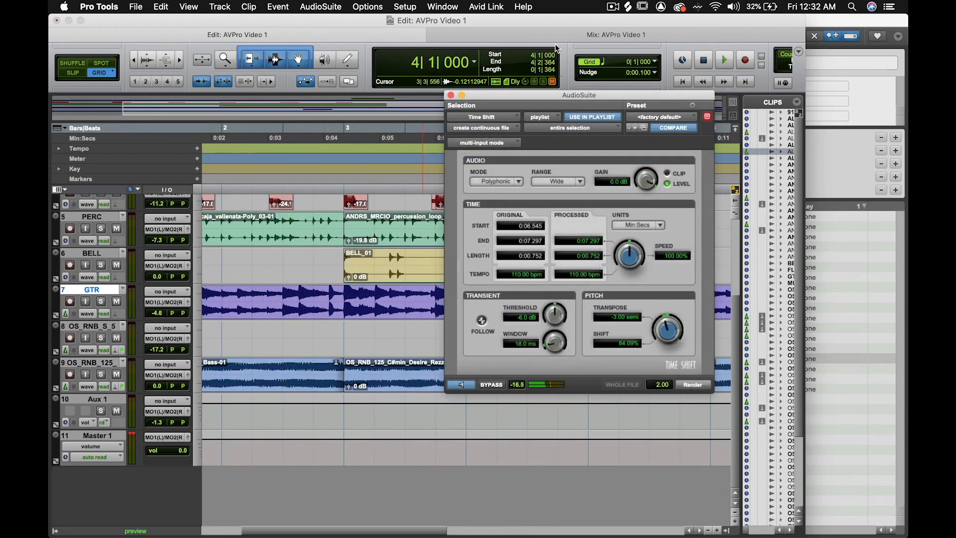
Render the ALI_STONE impact clip at 4|1|000 with Time Shift at -3 semitones, then again at 60.29% speed, and play it from 2|3|000
drag(604, 95, 283, 97)
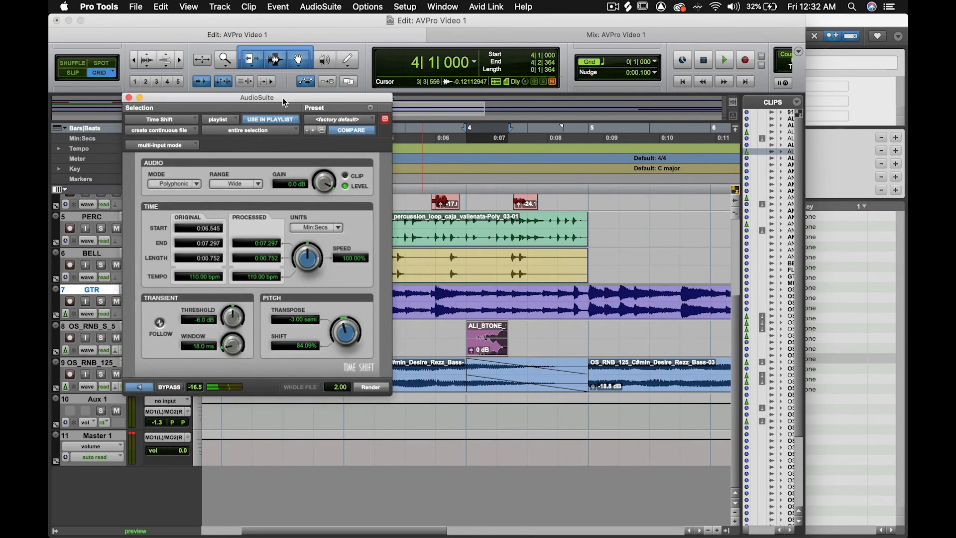
click(368, 388)
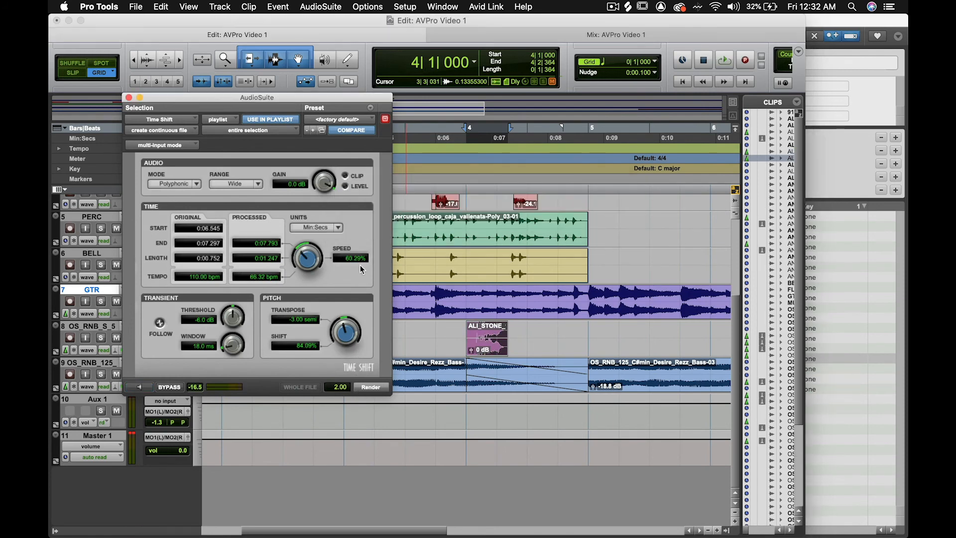
click(370, 386)
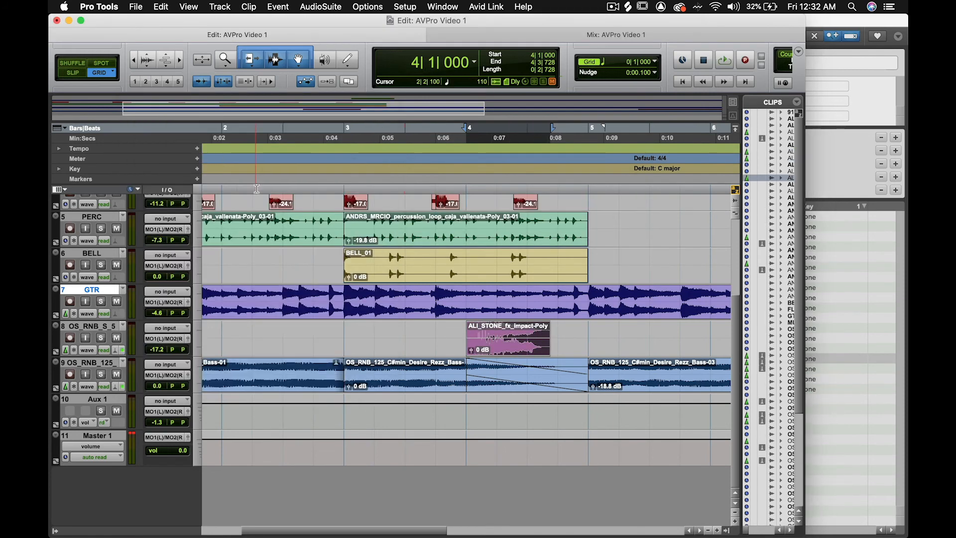
key(space)
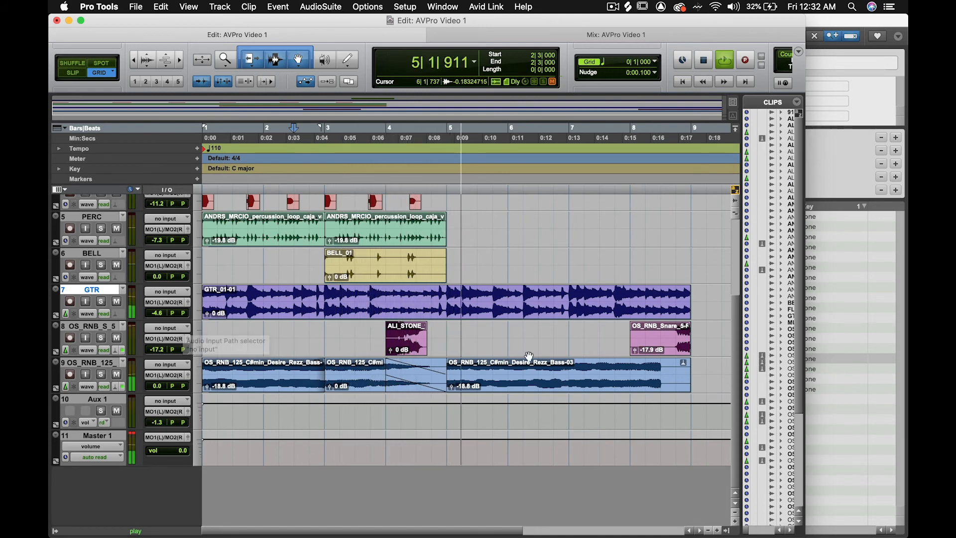
key(space)
Fade out the end of the ALI_STONE impact clip from 4|3|000 with a curved shape
drag(460, 333, 413, 339)
key(super+f)
click(551, 313)
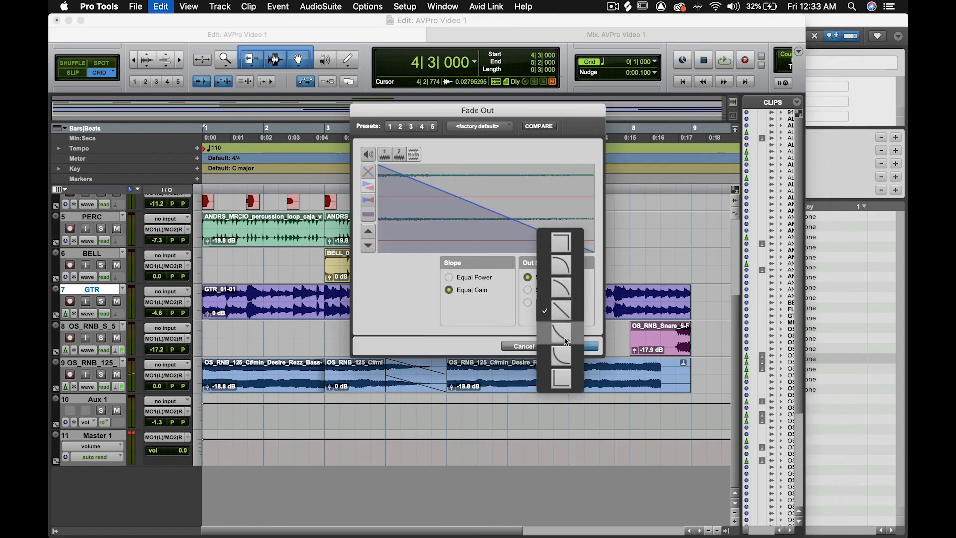
click(558, 286)
click(572, 346)
Play the session from 3|1|000 to check the impact clip's fade-out
click(324, 329)
key(r)
key(space)
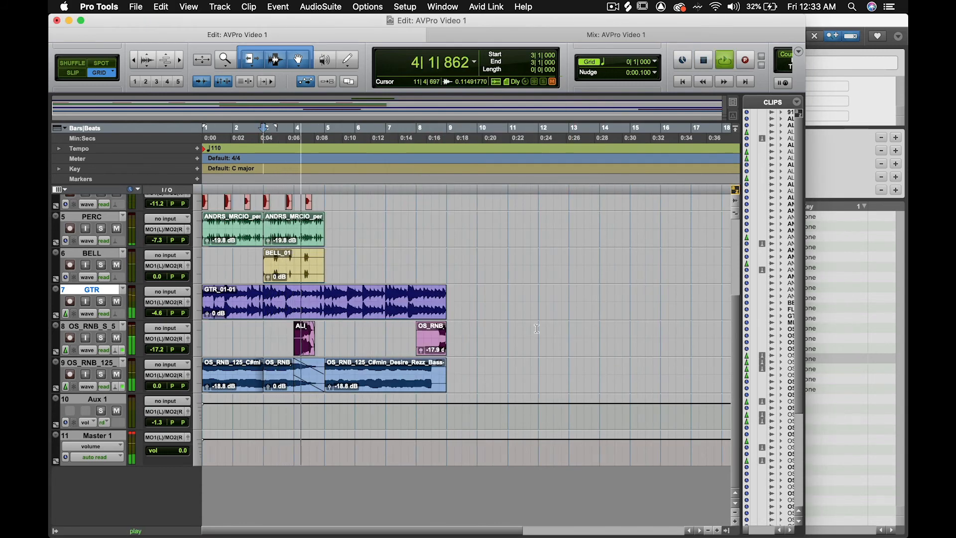
Audition samples in the Workspace browser and add FL_118BPM_FX_25_JUST_KNOW_F#.wav on a new track at 4|1|000
key(alt+i)
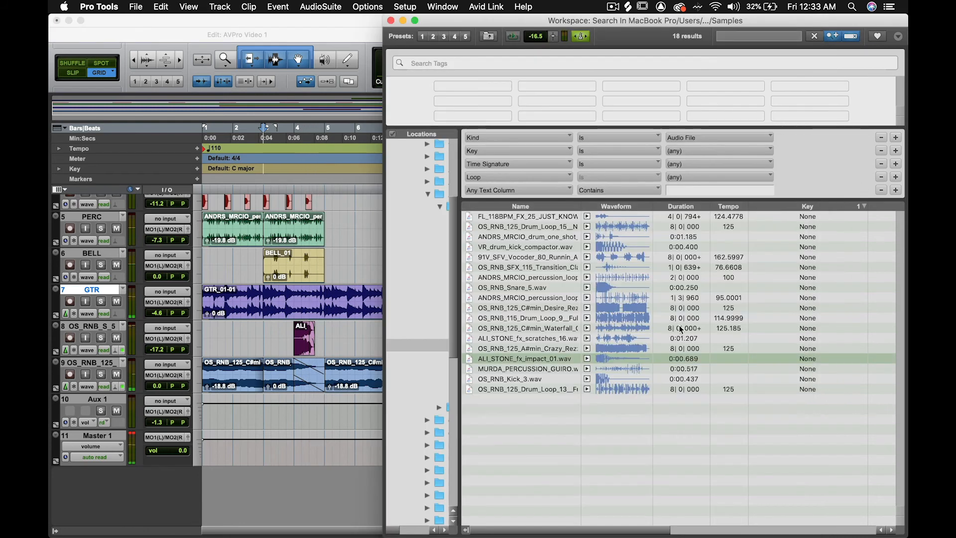
click(588, 288)
click(587, 215)
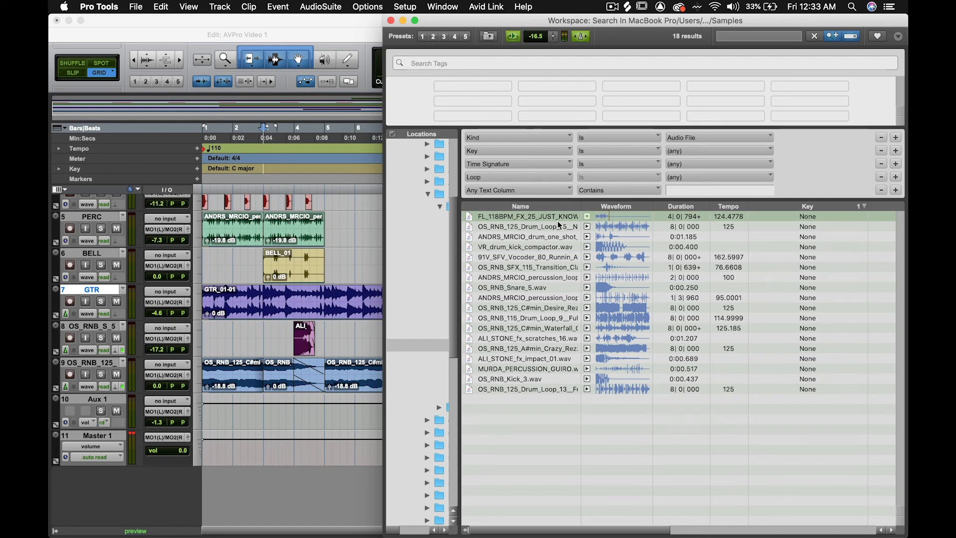
drag(599, 201, 674, 204)
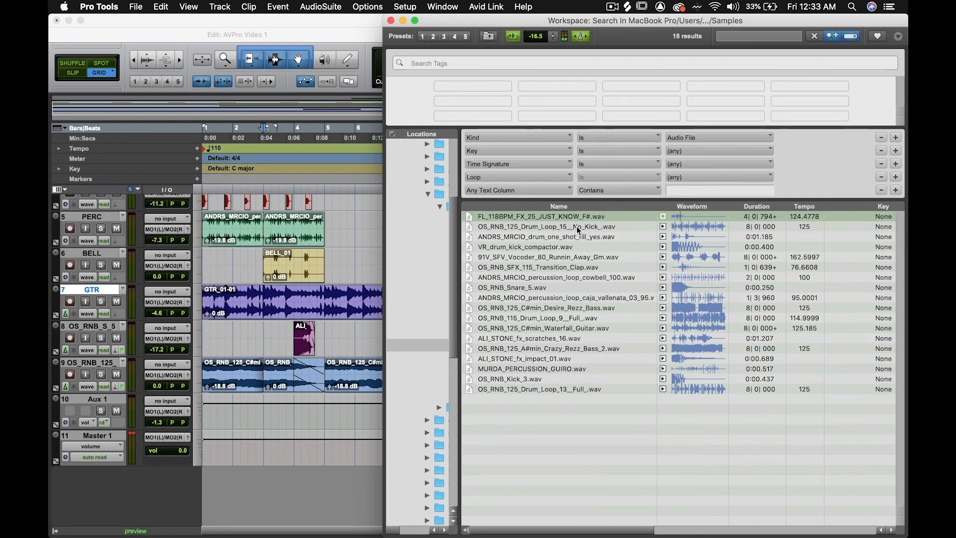
drag(582, 218, 285, 480)
click(346, 349)
drag(346, 352, 362, 352)
Rename the new vocal sample track VOCALS and the track with the impact and snare clips FX
double_click(102, 327)
text(VOCALS)
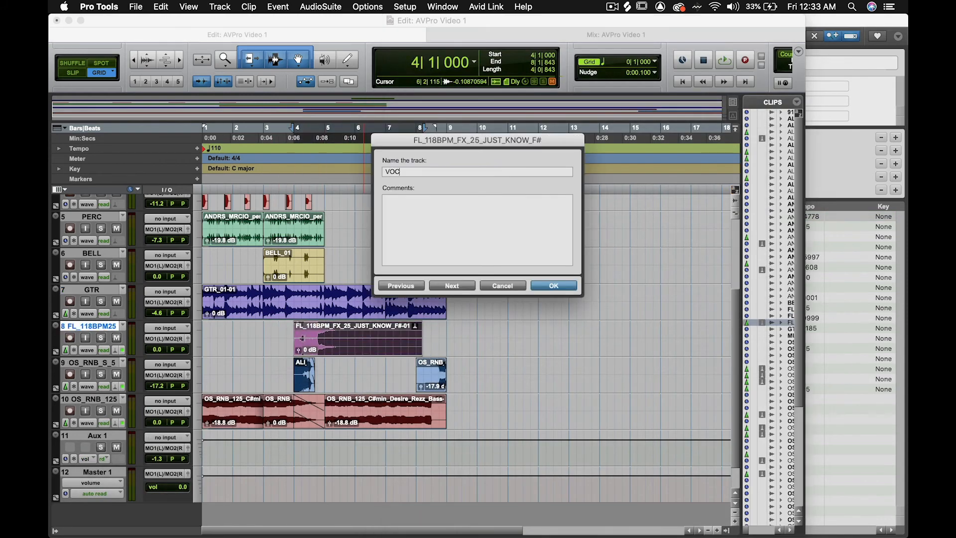
key(Return)
double_click(106, 363)
text(FX)
key(Return)
Move the FX track below the bass track and place the FX REVERSE track directly above it
drag(105, 364, 105, 393)
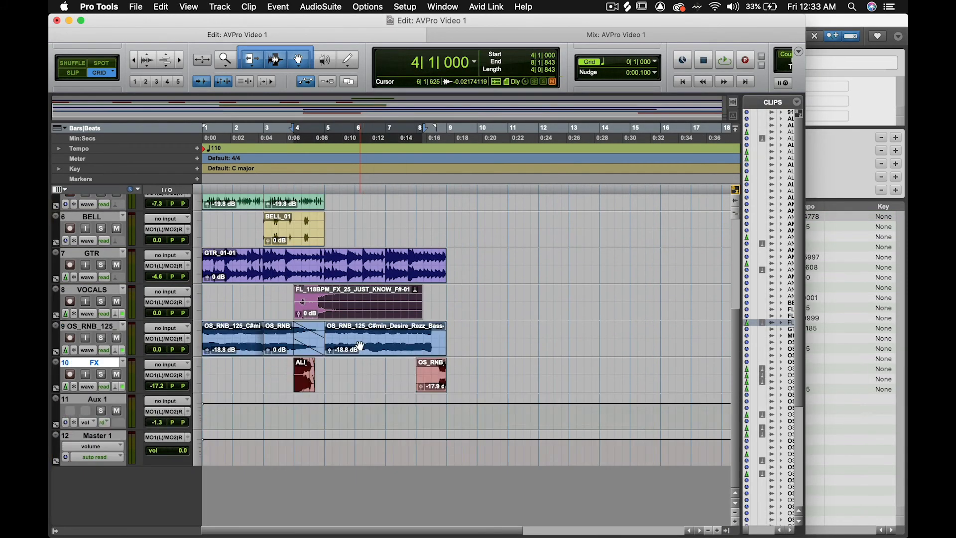
scroll(359, 346, up, 5)
drag(102, 237, 115, 370)
Shorten the VOCALS clip to 2|2|000 by trimming its end and move it to start at 5|1|000
click(326, 279)
drag(421, 286, 372, 287)
click(363, 280)
key(t)
key(r)
key(t)
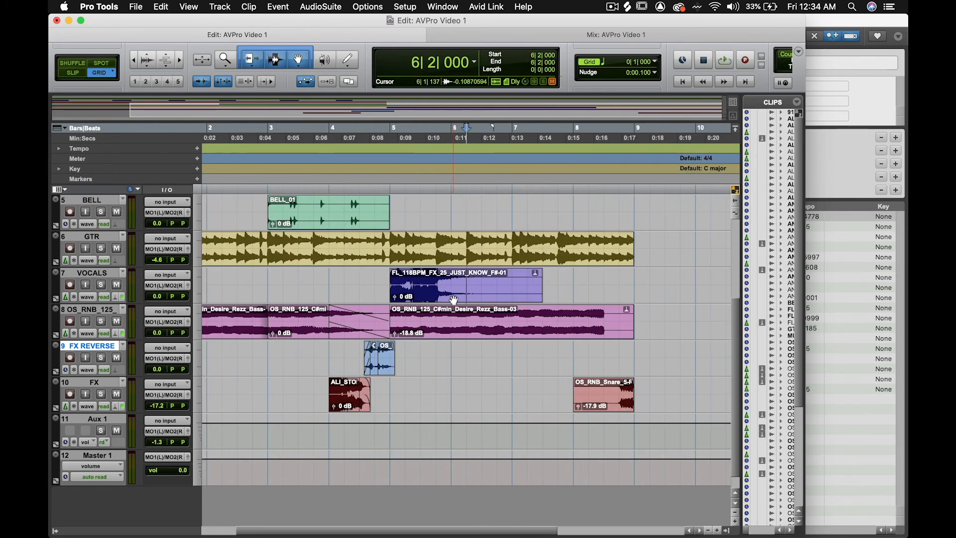
Transpose the VOCALS clip by -2 semitones with Time Shift and render it into the playlist
click(462, 297)
click(278, 7)
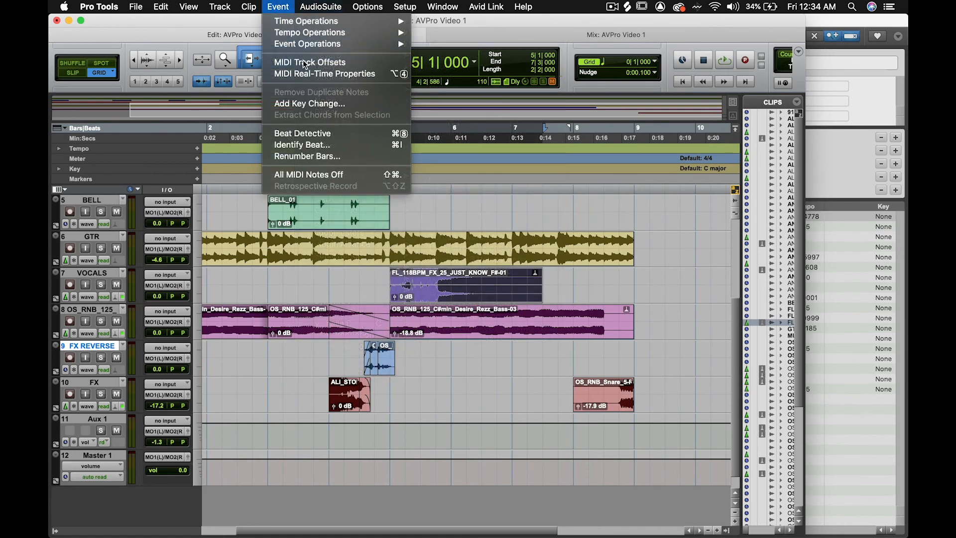
mouse_move(316, 5)
click(652, 302)
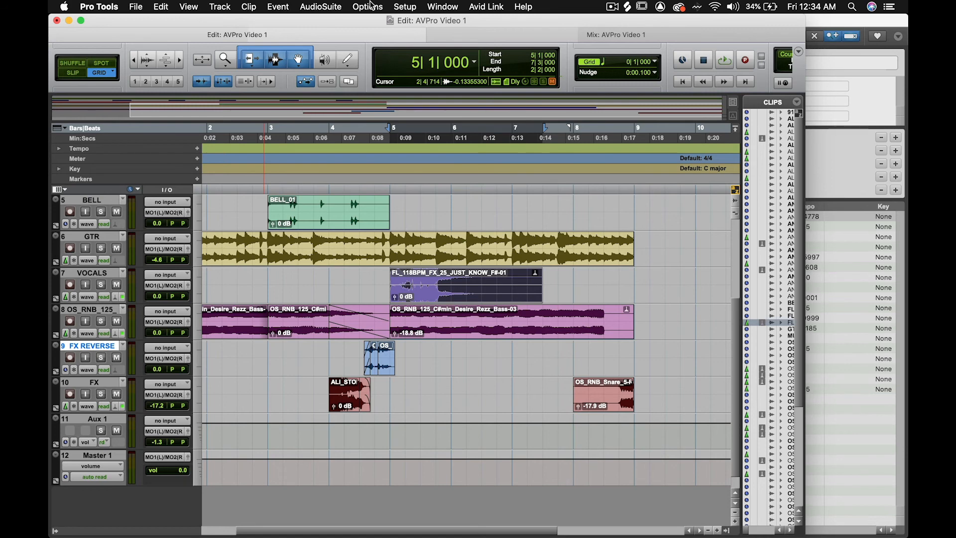
click(354, 6)
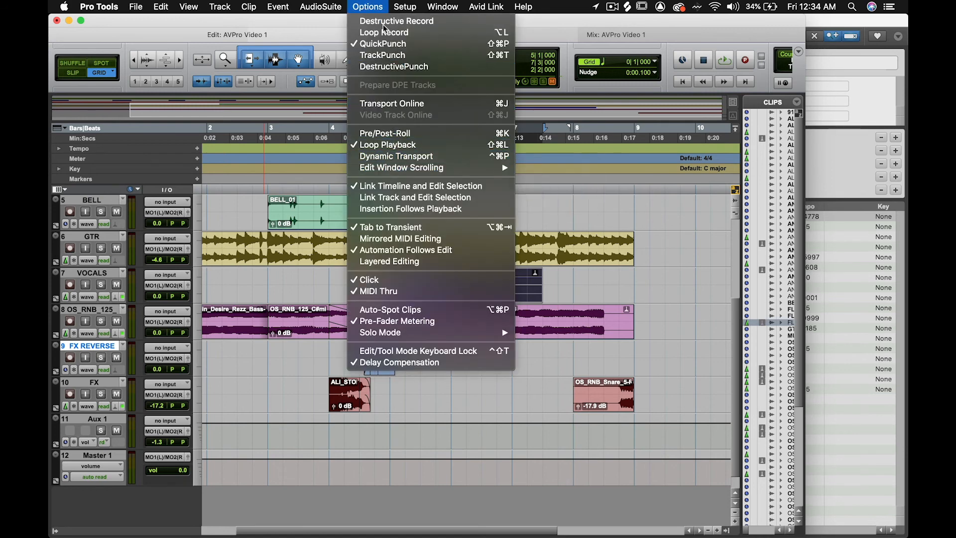
mouse_move(320, 6)
mouse_move(338, 60)
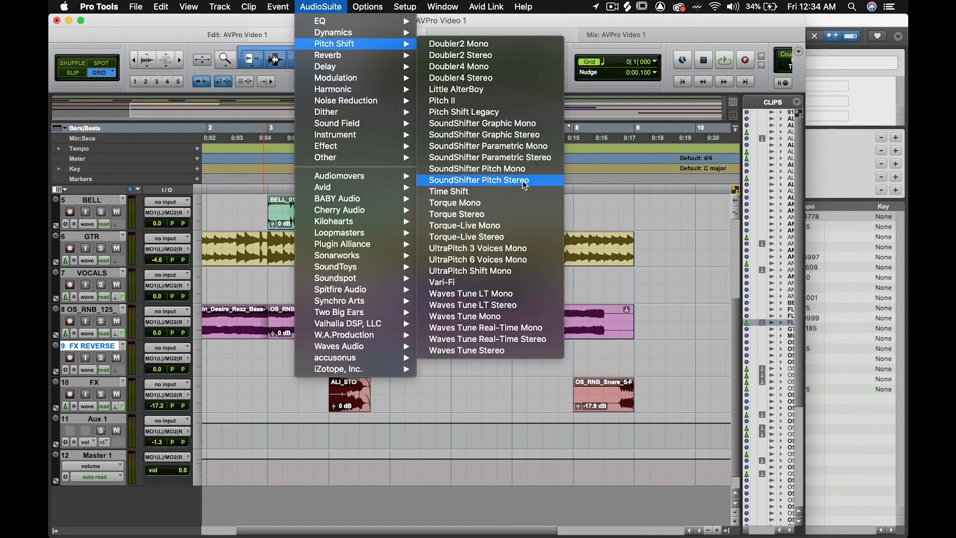
click(500, 195)
click(491, 294)
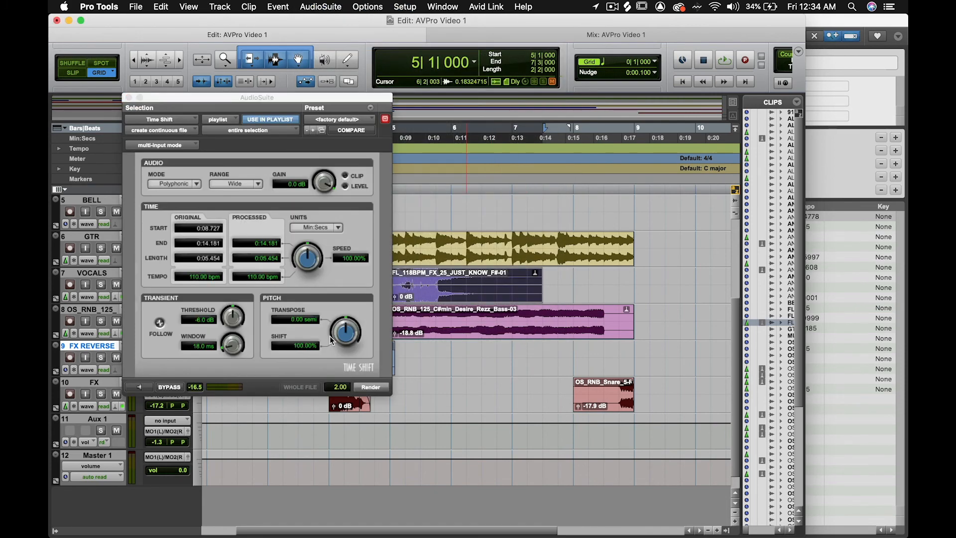
click(300, 321)
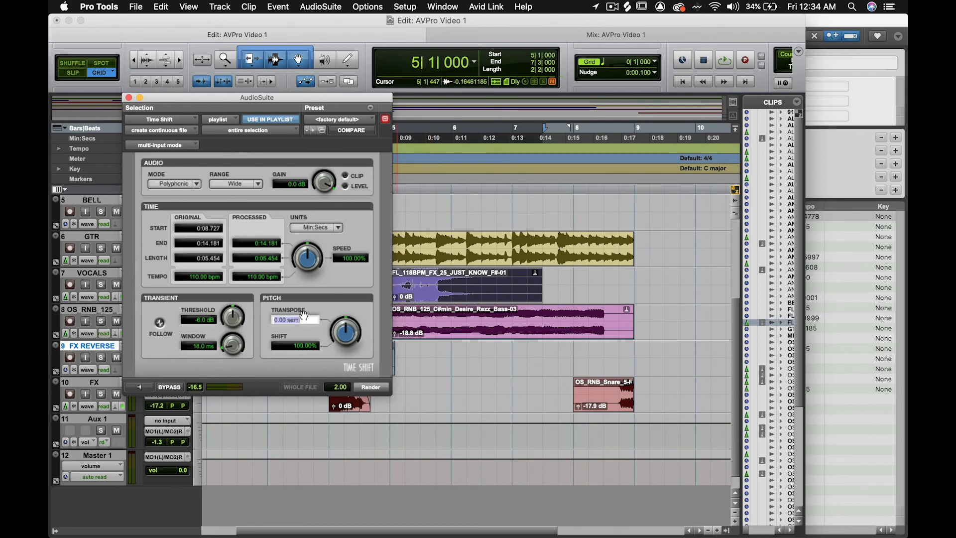
text(-2)
click(370, 386)
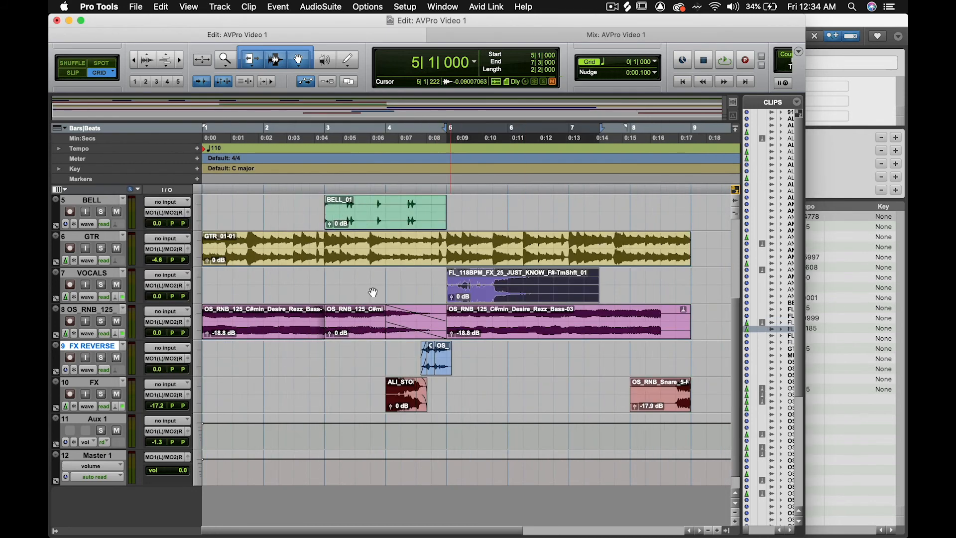
Play the session from 2|3|000 and lower the clip gain of the VOCALS clip to about -14.1 dB
click(305, 279)
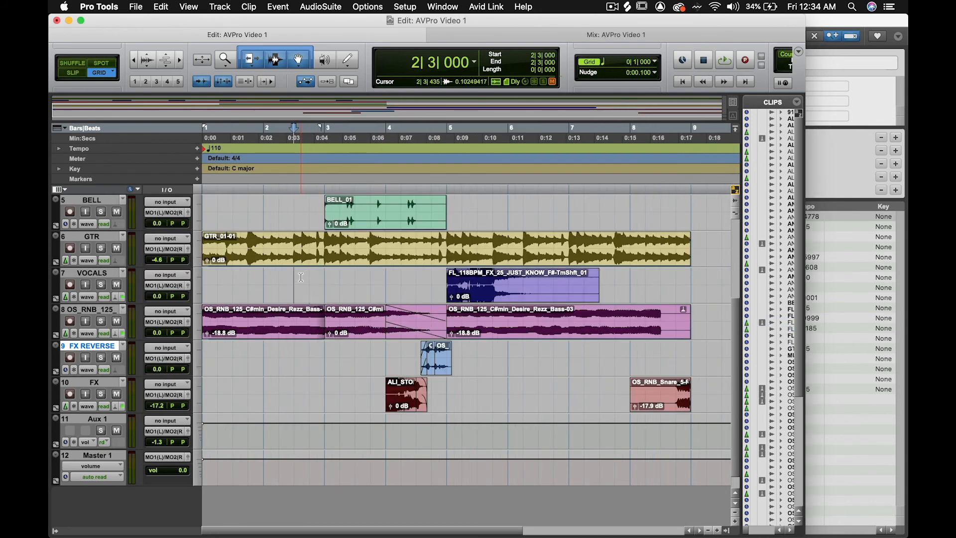
key(space)
drag(451, 296, 451, 319)
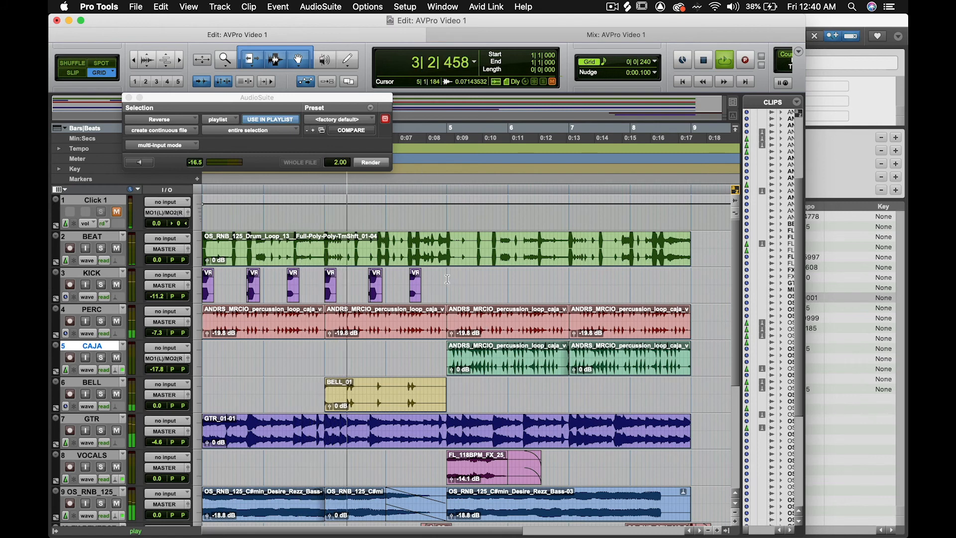
Select the KICK track from 3|1|000 to 5|1|000 and duplicate the selection three times
drag(447, 279, 326, 286)
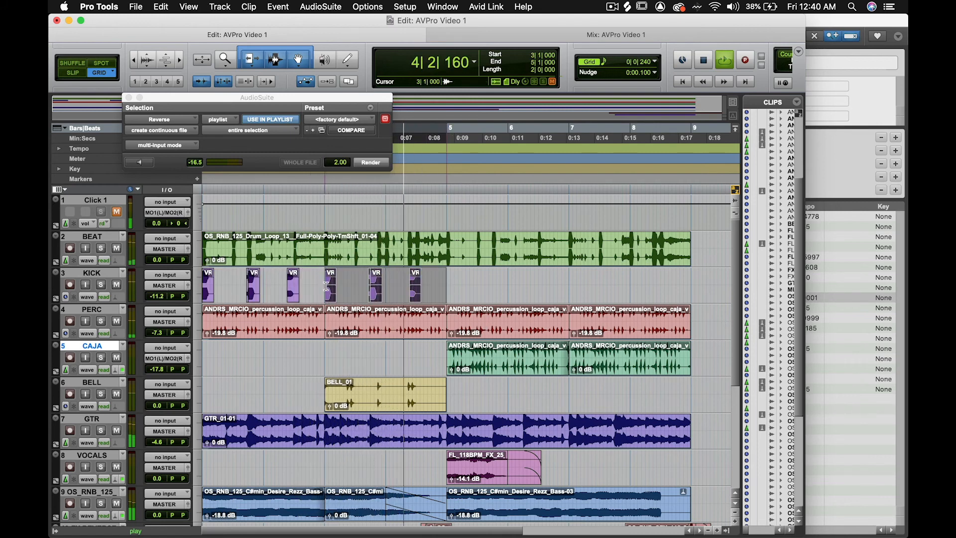
key(super+d)
key(super+d)
key(super+d)
Delete the surplus KICK clips from 9|3|480 to 11|4|240 and place the edit cursor at 9|1|240
key(super+bracketleft)
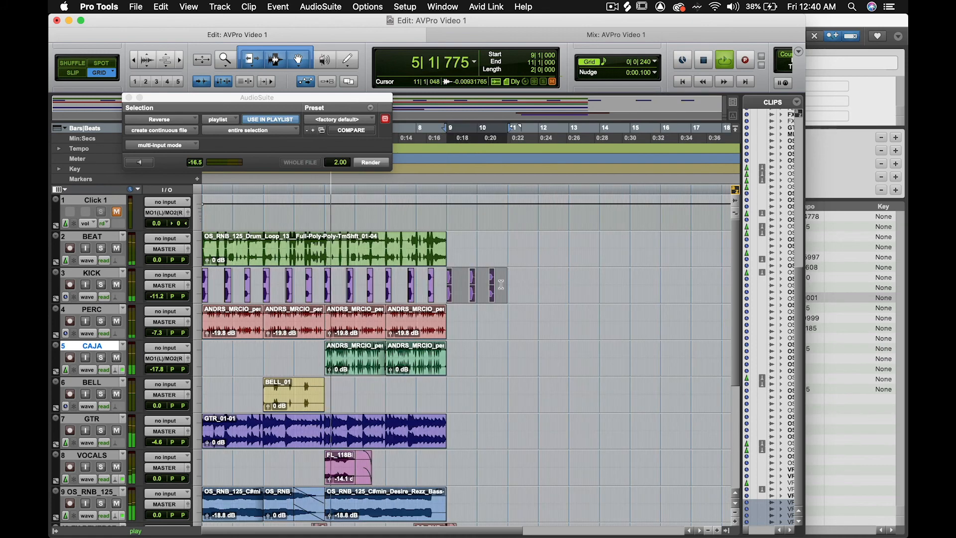
key(super+bracketright)
drag(639, 284, 503, 277)
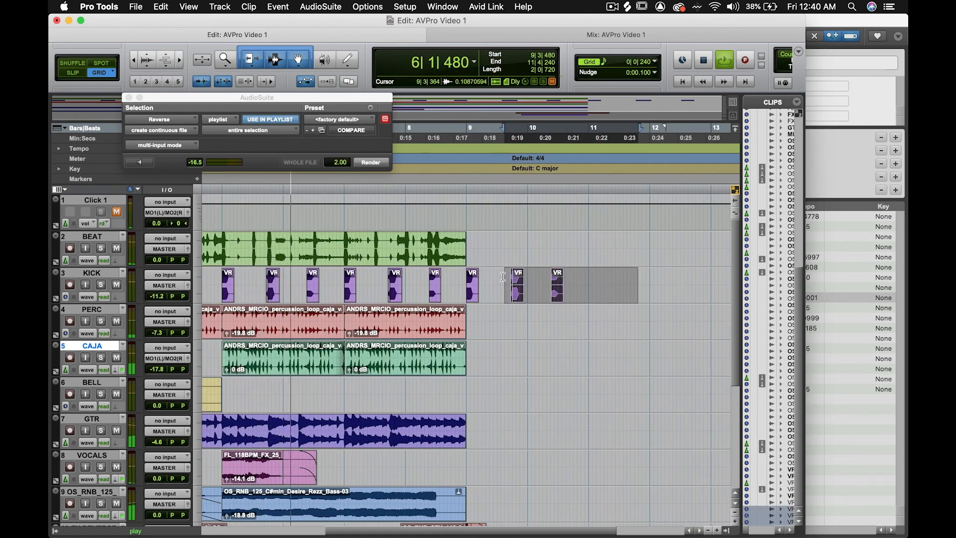
key(Delete)
click(470, 254)
key(super+bracketright)
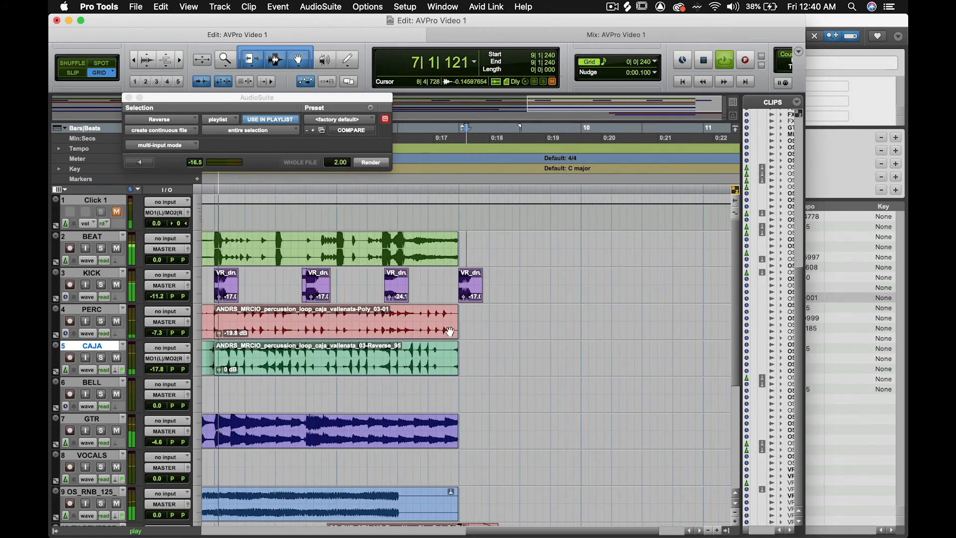
Show the track and group lists beside the tracks and fit the full arrangement in view
key(super+bracketleft)
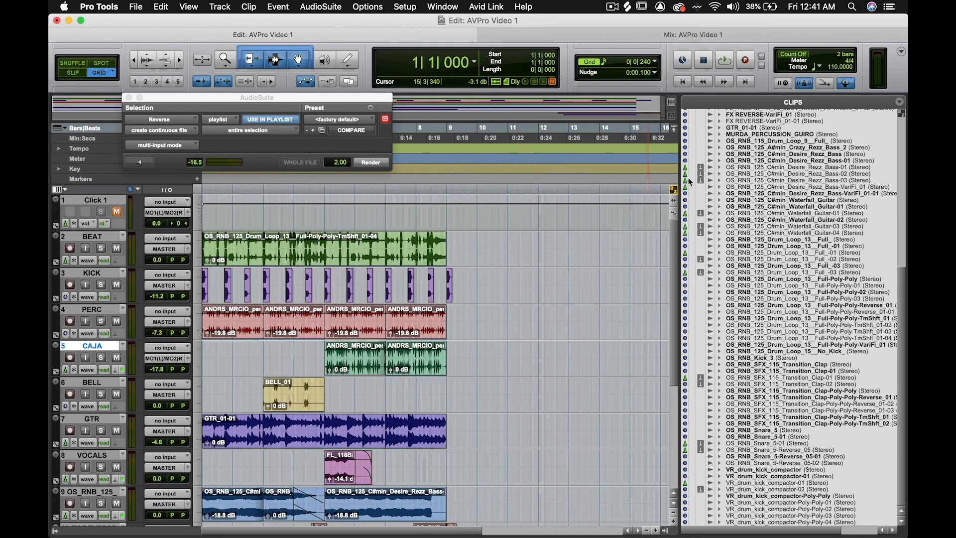
scroll(797, 249, up, 10)
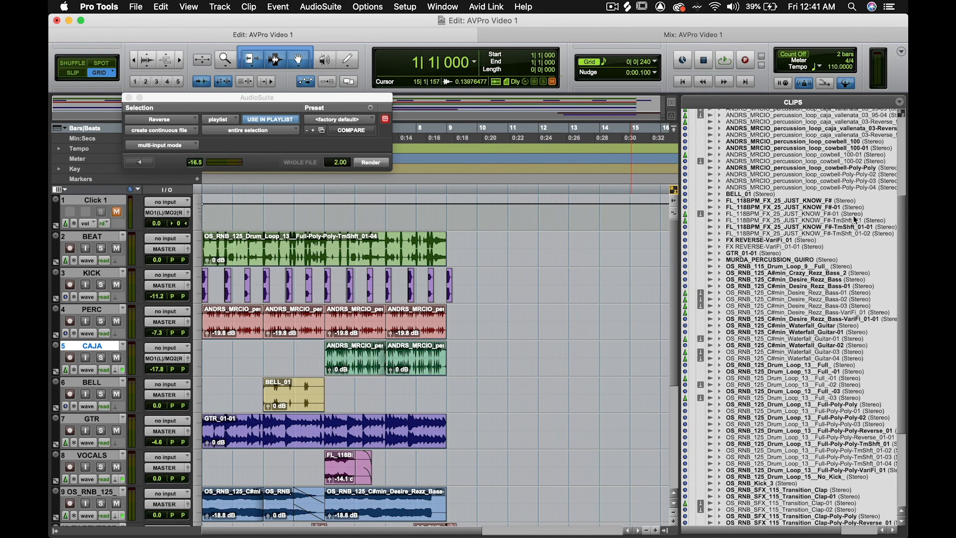
key(t)
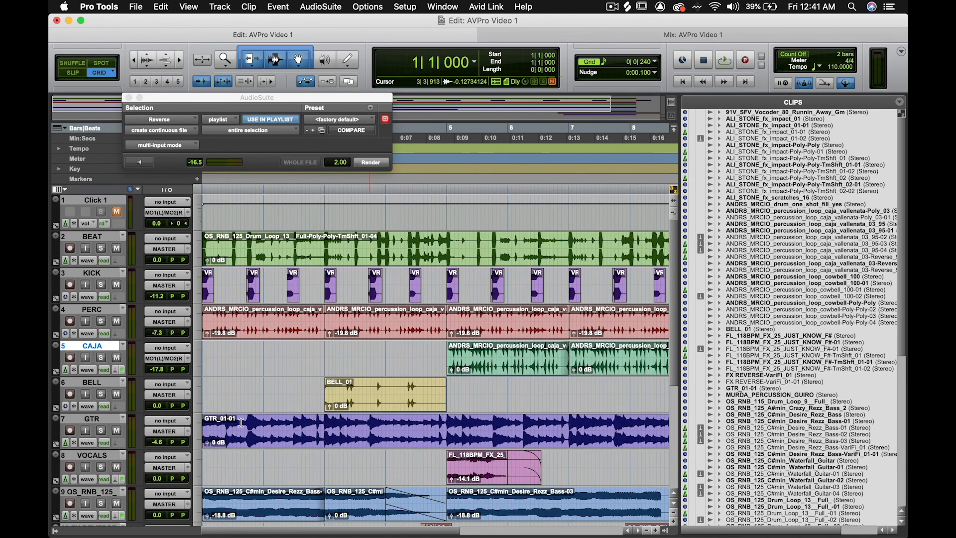
click(55, 532)
key(r)
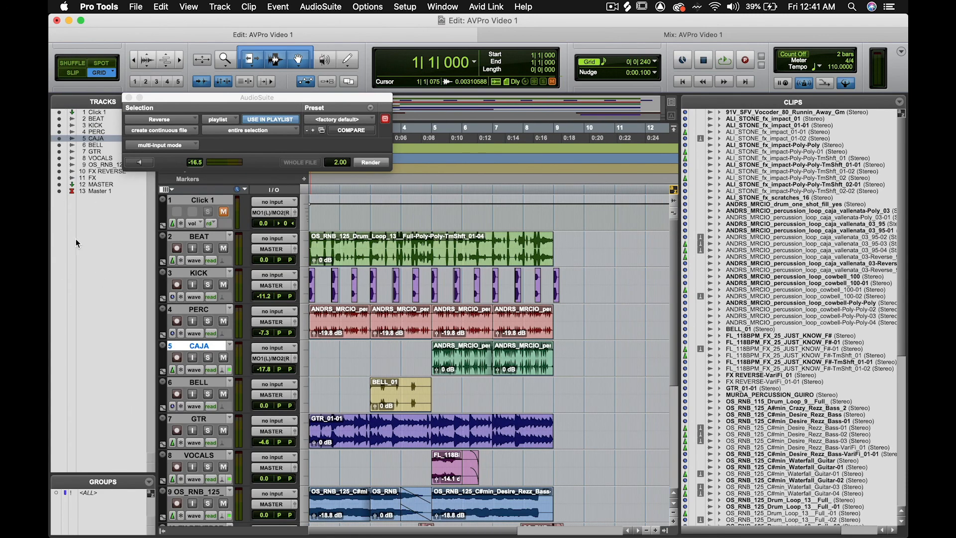
Group the BEAT, KICK, PERC, CAJA and BELL tracks as a Mix/Edit group named BEAT
click(204, 237)
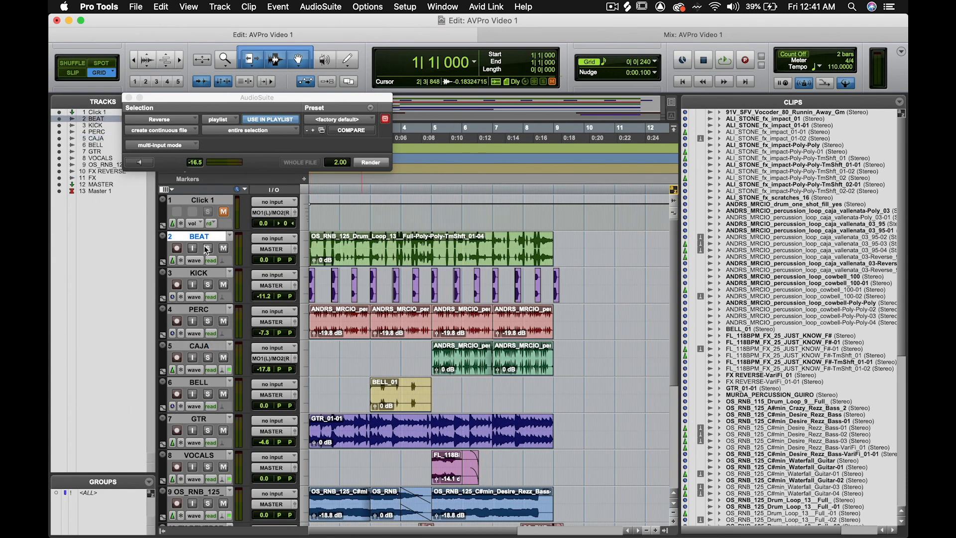
scroll(216, 324, down, 1)
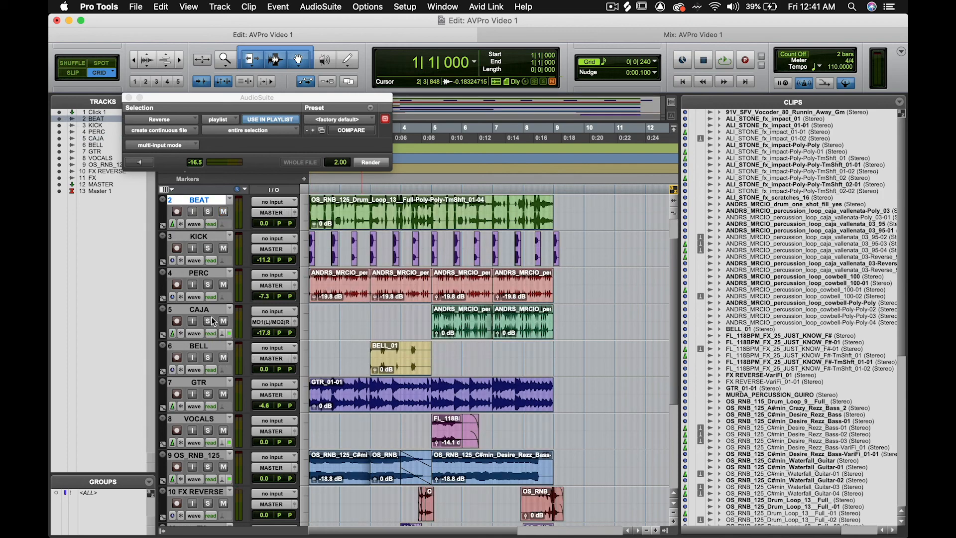
shift+click(214, 309)
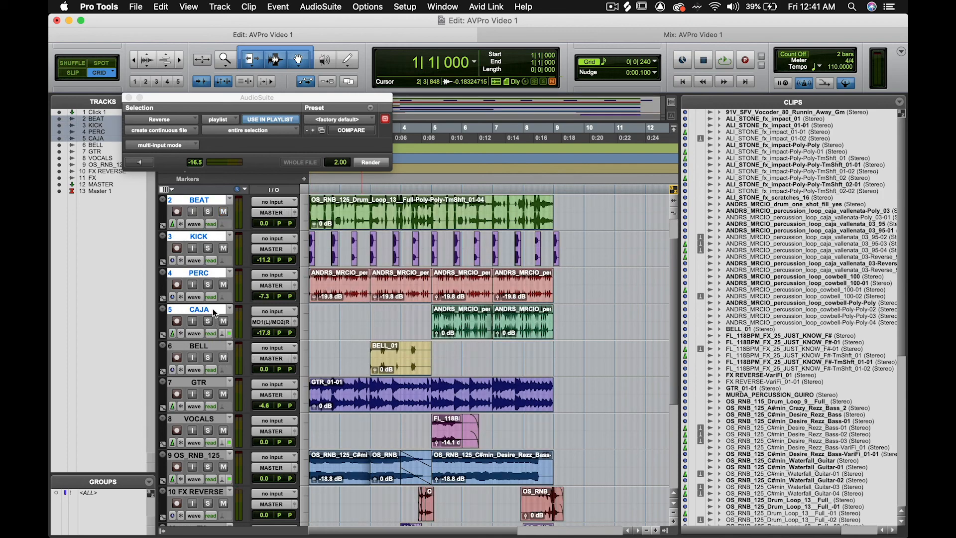
shift+click(214, 348)
key(super+g)
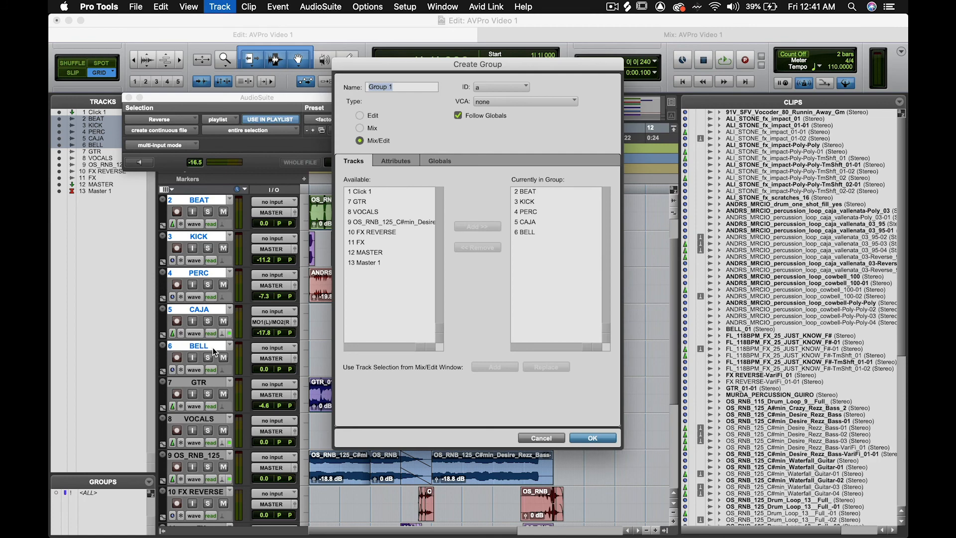
key(Return)
Group the FX REVERSE and FX tracks as a Mix/Edit group named FX
scroll(195, 350, down, 3)
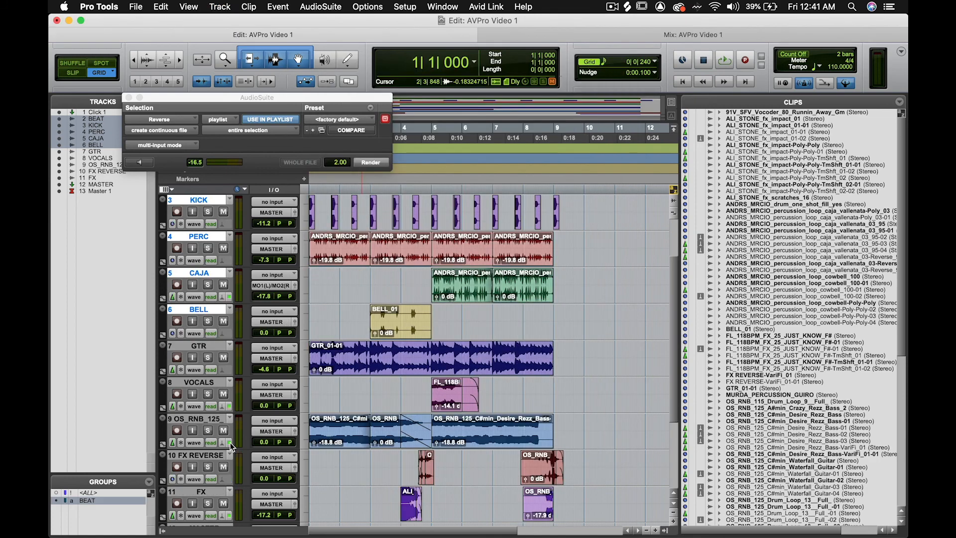
scroll(209, 316, down, 2)
click(199, 381)
shift+click(214, 419)
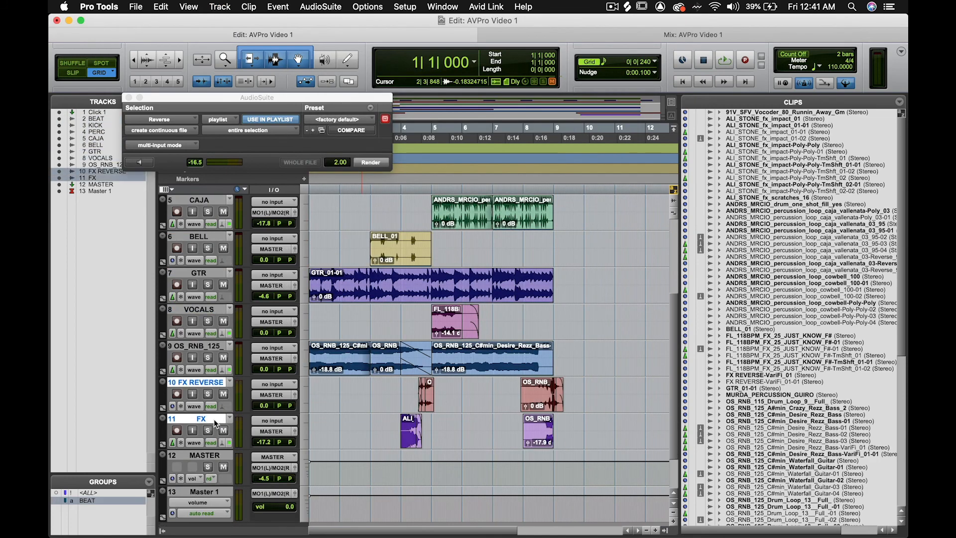
key(super+g)
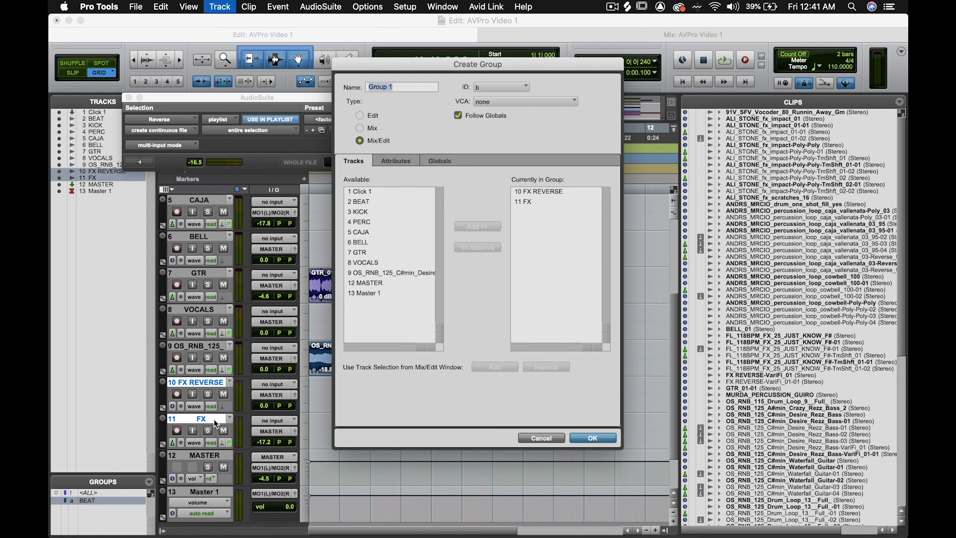
text(FX)
key(Return)
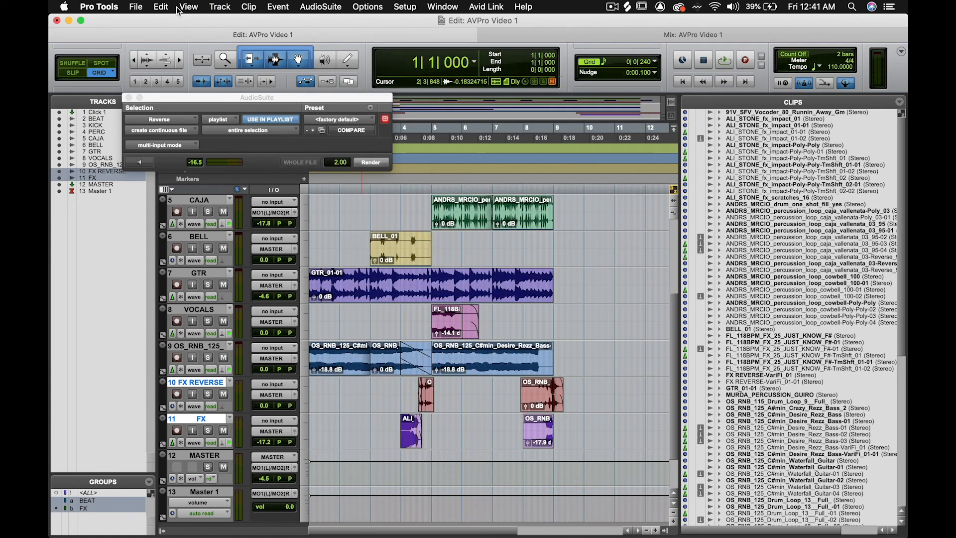
Search the application's commands for "GROU" to locate the track grouping command
click(529, 8)
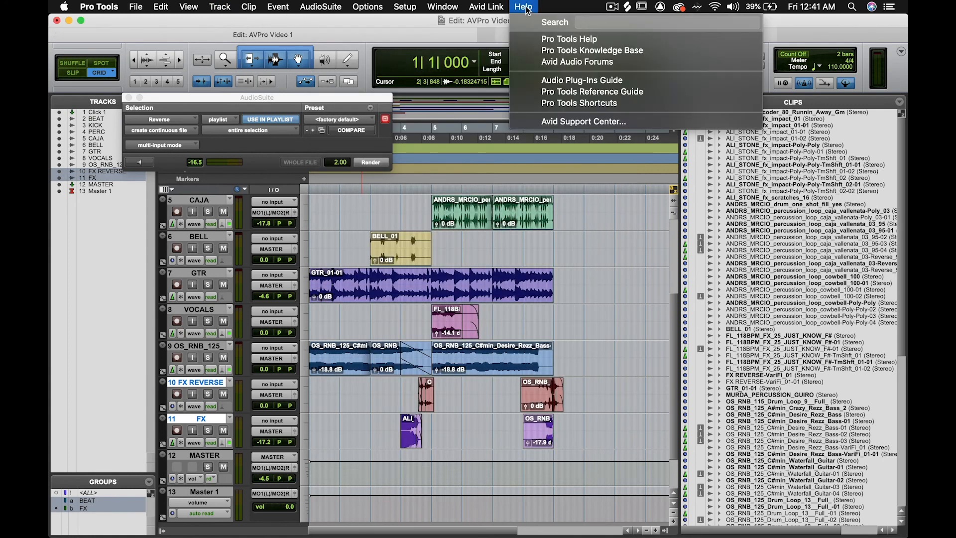
text(GROU)
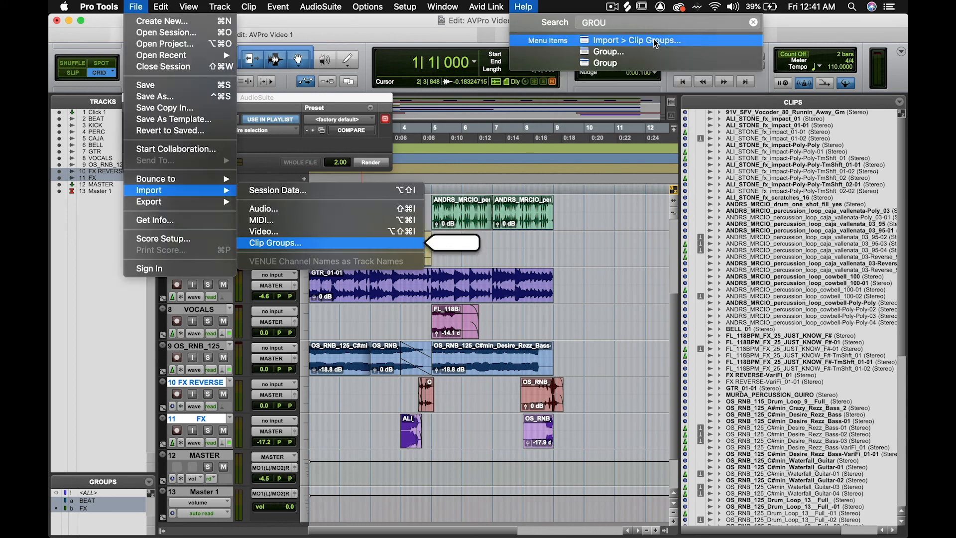
mouse_move(641, 51)
click(227, 5)
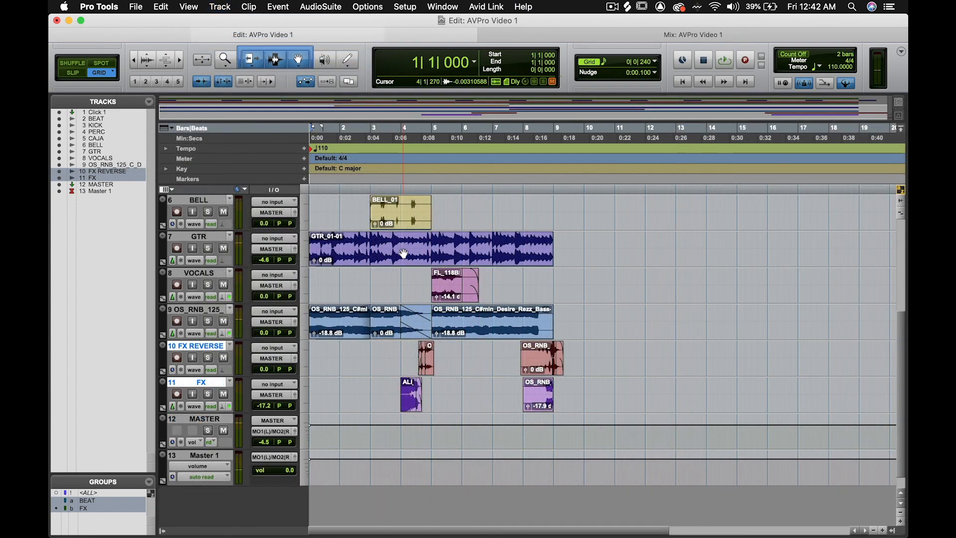
Examine the BEAT and FX group assignments on the Mix window's channel strips and return to the Edit window
key(super+equal)
scroll(438, 198, up, 5)
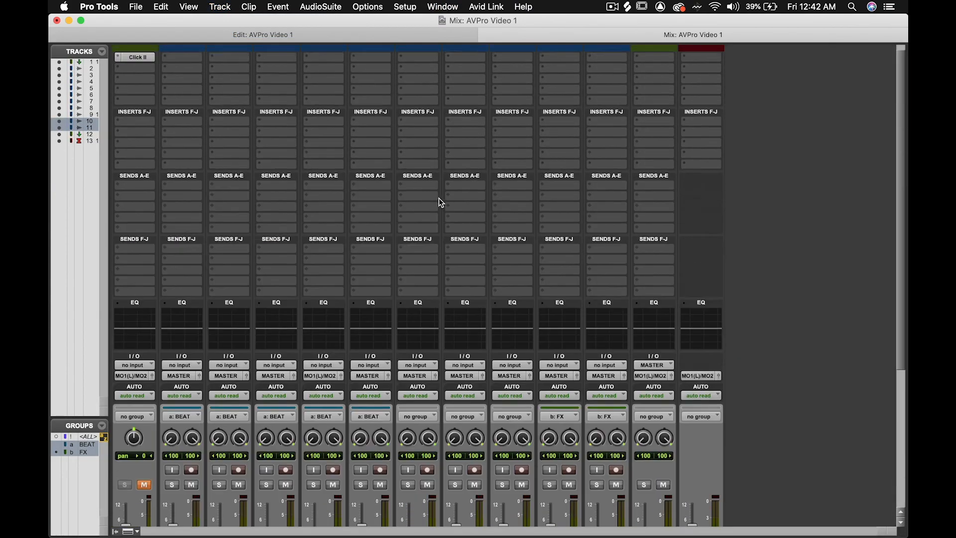
scroll(312, 158, up, 1)
scroll(430, 241, down, 10)
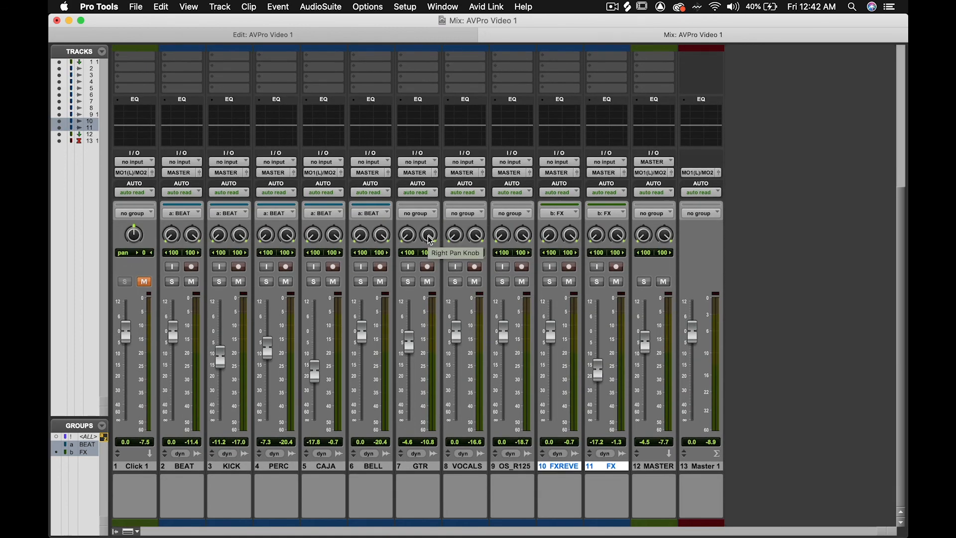
key(super+equal)
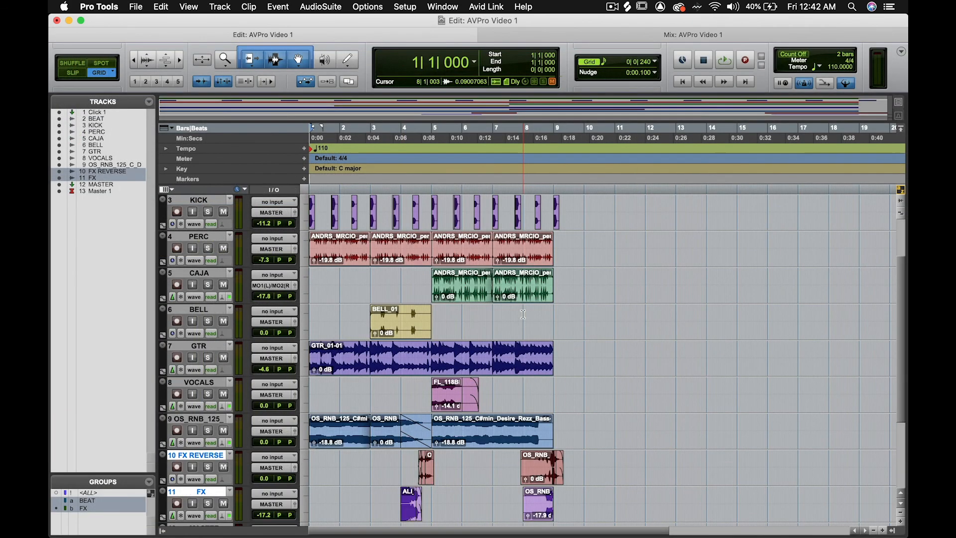
Color the clips on the VOCALS track yellow to match their track
scroll(523, 314, up, 2)
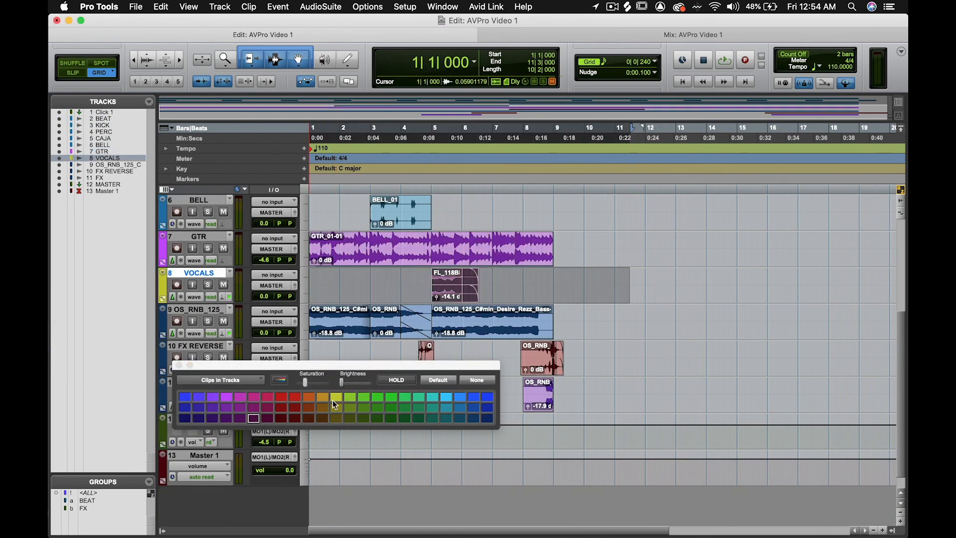
click(335, 398)
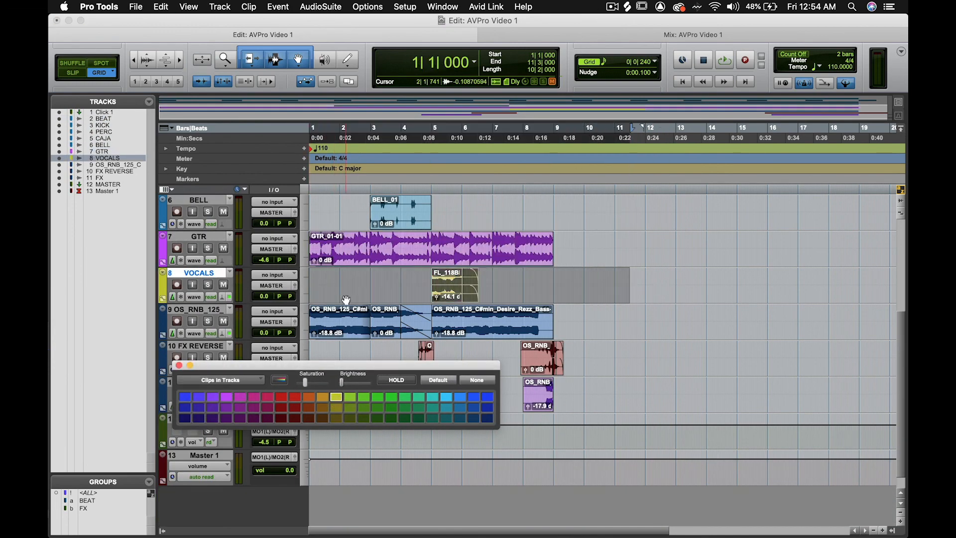
Move the OS_RNB_125_C#min_Desire_Rezz_Bass track above VOCALS and rename it BASS
click(212, 309)
scroll(213, 308, down, 1)
drag(214, 309, 201, 255)
double_click(212, 251)
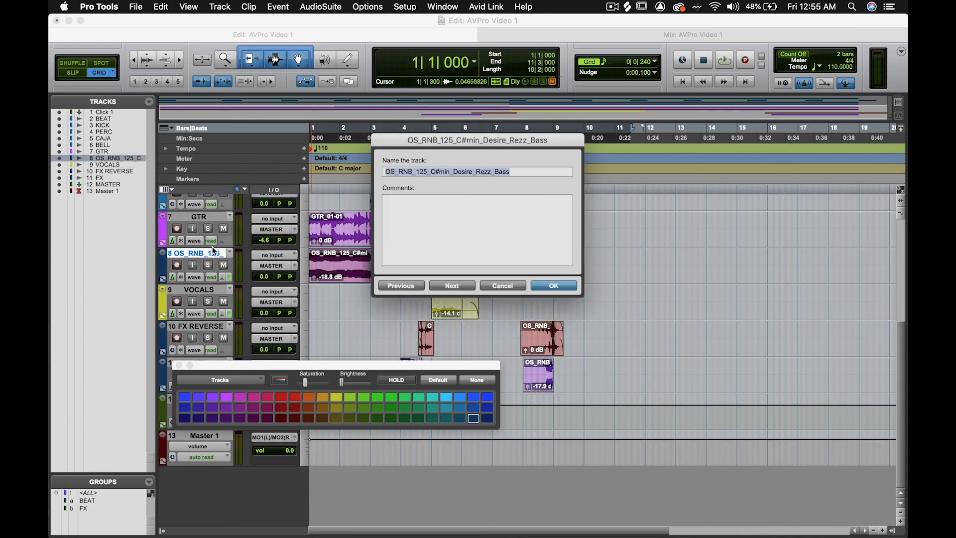
text(baBASS)
key(Return)
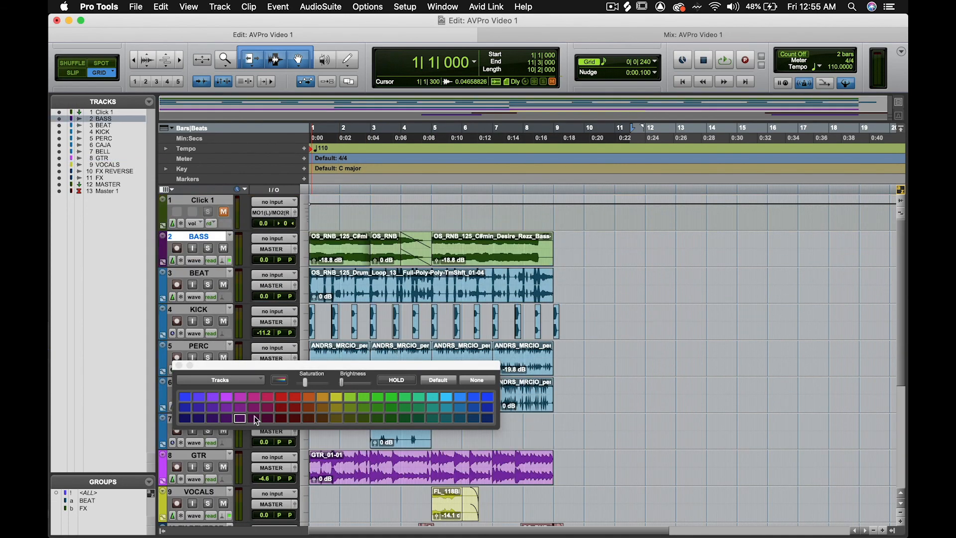
Apply the track's dark purple color to the clips on the BASS track
click(220, 380)
click(227, 393)
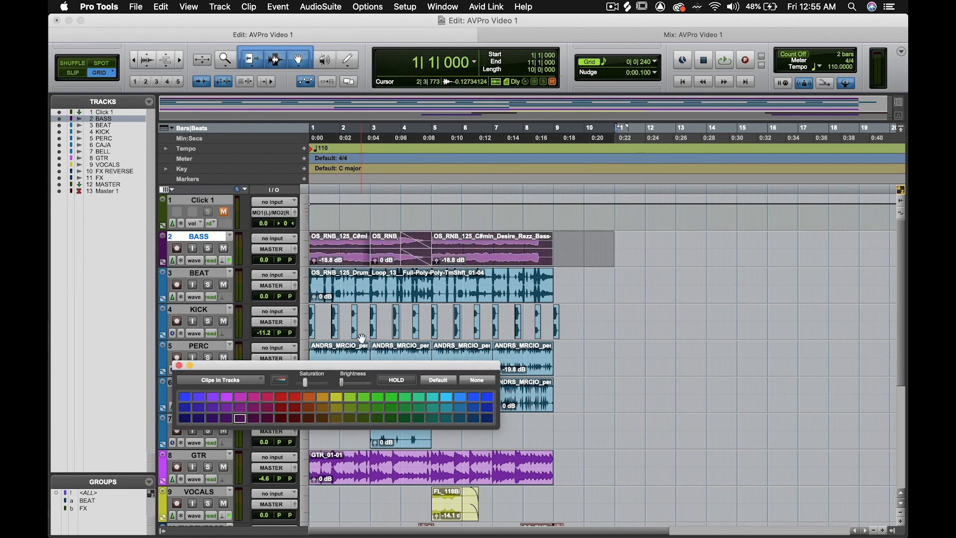
Color the FX REVERSE and FX tracks and their clips dark red, and close the color palette
scroll(214, 328, down, 10)
click(203, 327)
shift+click(201, 363)
click(307, 473)
drag(641, 344, 199, 369)
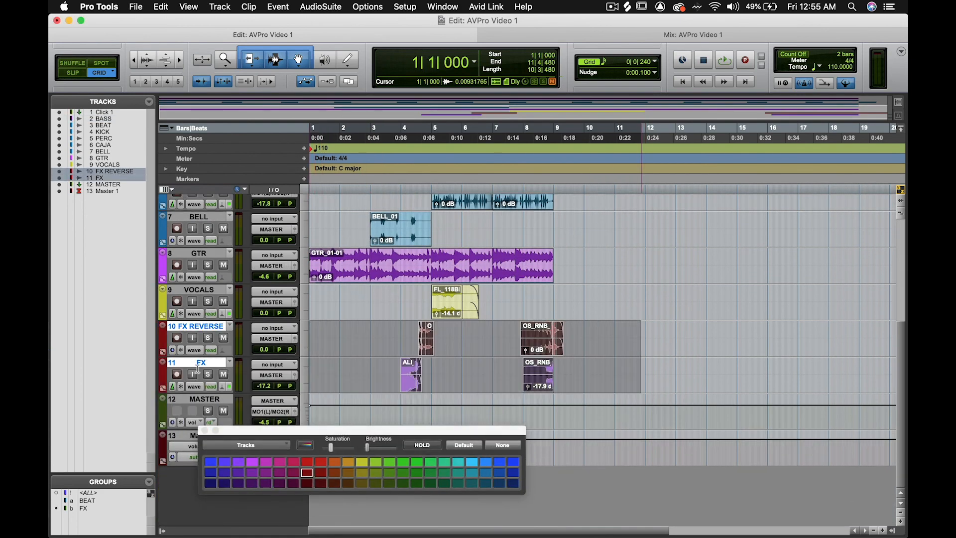
click(308, 473)
click(204, 430)
Select all tracks and reduce their height so the whole arrangement fits in the Edit window
click(200, 403)
scroll(448, 298, up, 10)
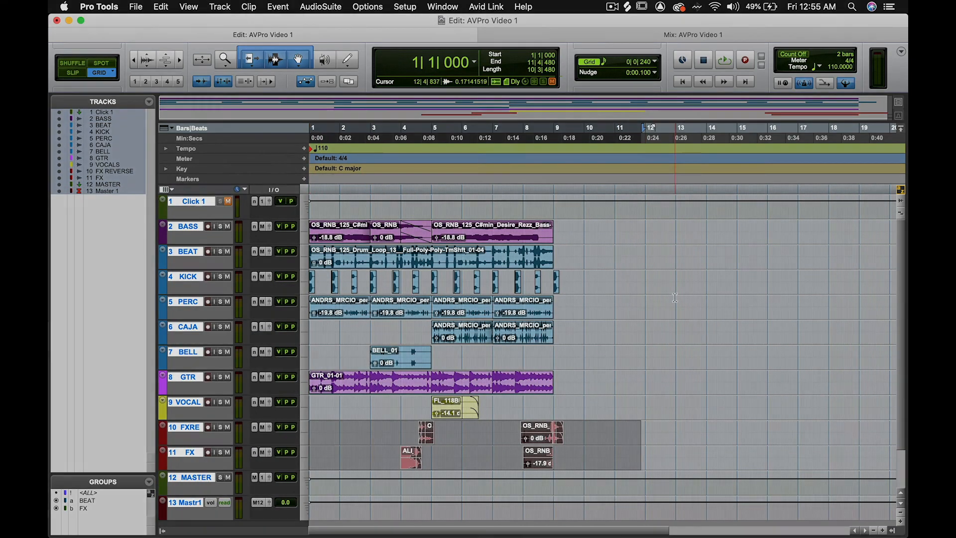